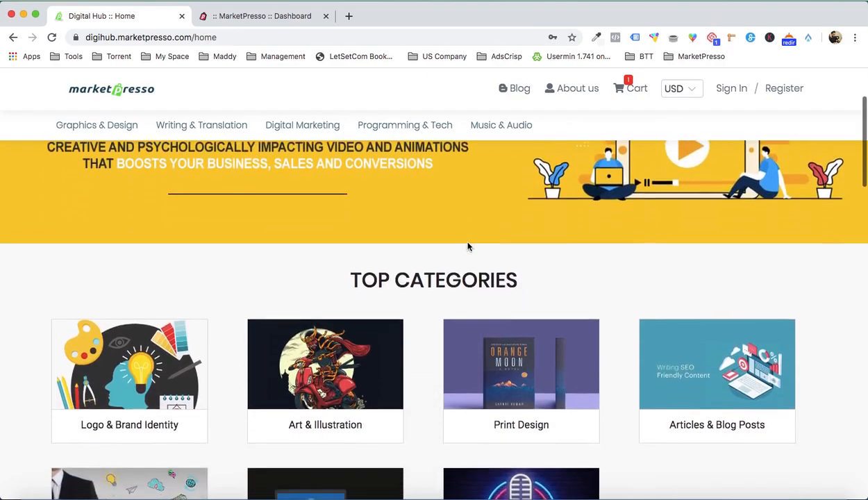
- Look through the Digital Hub home page, including its banner, top categories, marketplace description, testimonials, popular services and newsletter section
scroll(560, 250, up, 5)
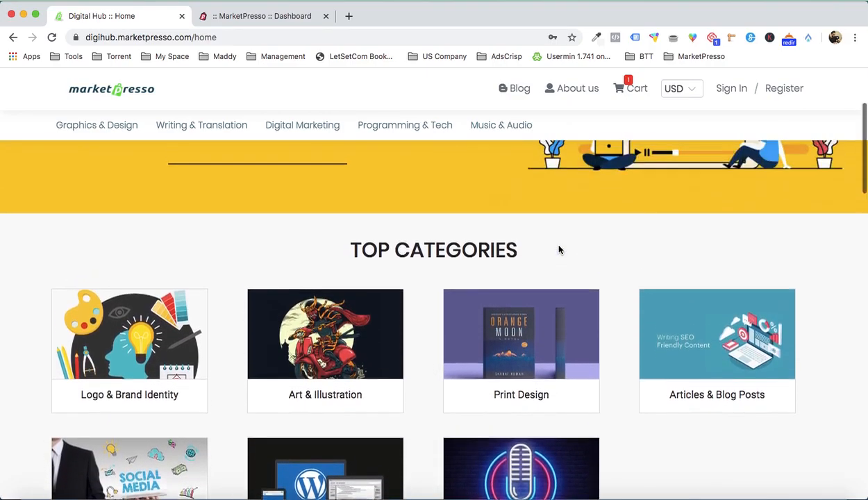
scroll(560, 250, down, 7)
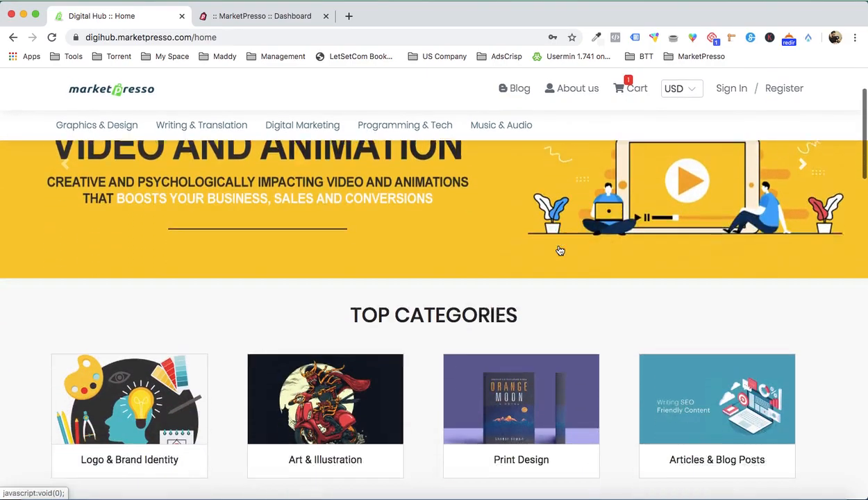
scroll(560, 250, up, 10)
scroll(560, 250, down, 10)
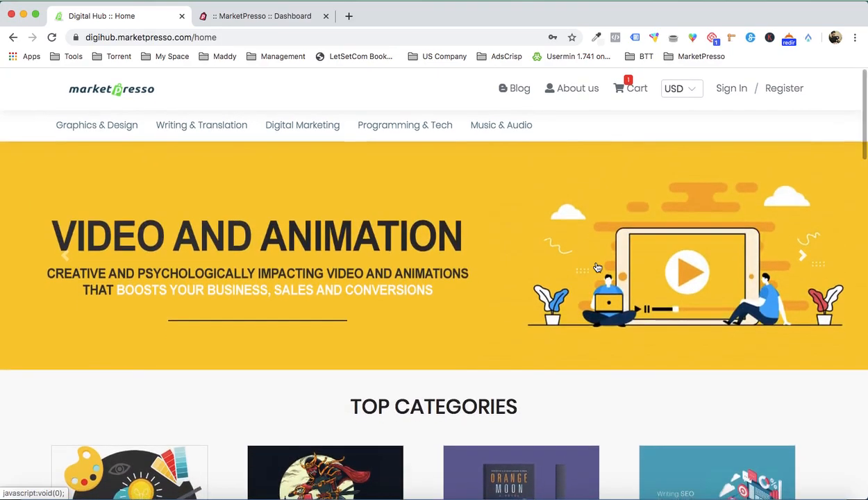
scroll(683, 334, down, 8)
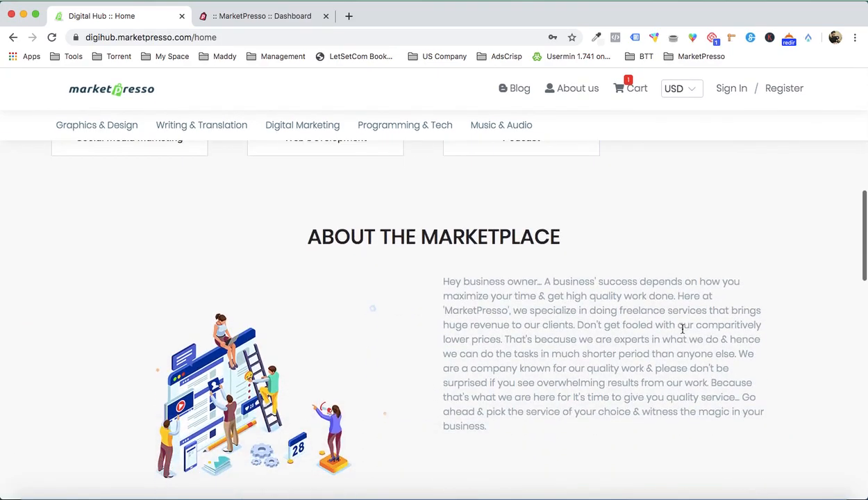
scroll(621, 354, down, 14)
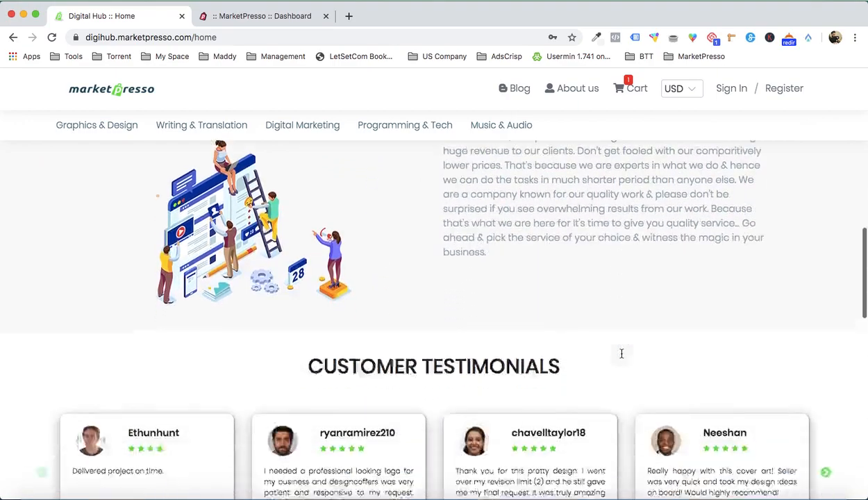
scroll(622, 358, down, 9)
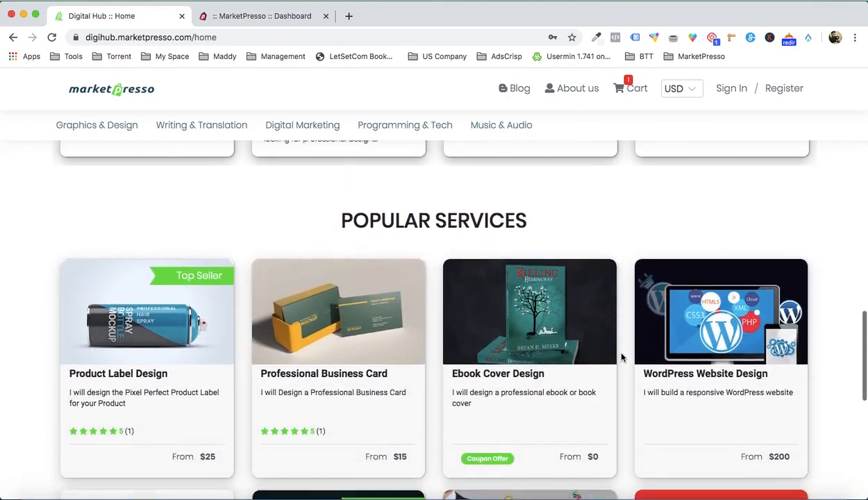
scroll(622, 357, down, 6)
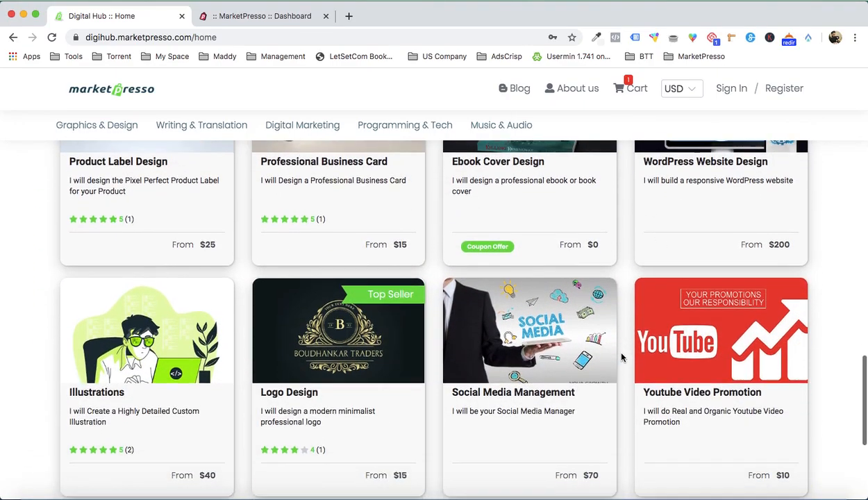
scroll(621, 357, up, 20)
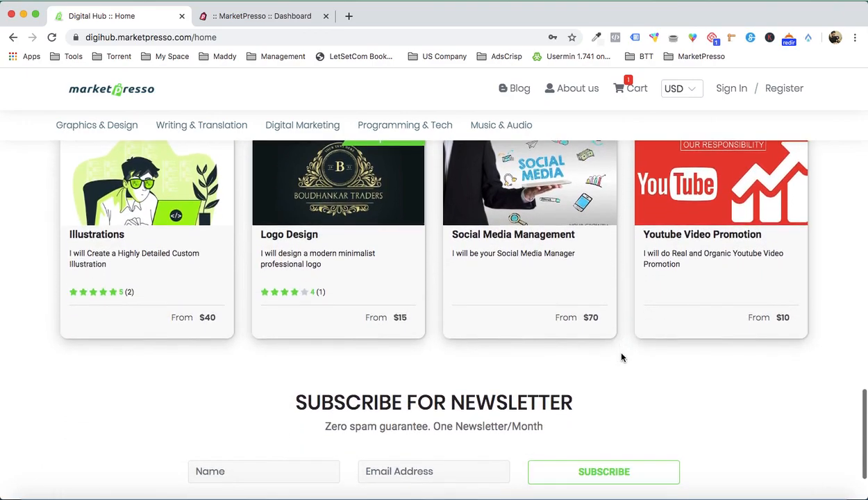
scroll(621, 358, down, 11)
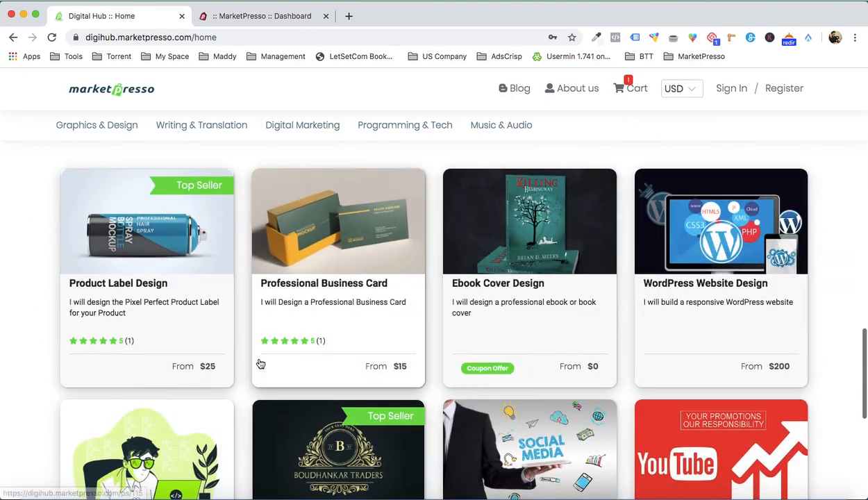
- Open the Product Label Design service and review its image gallery, packages, description and browsing history
click(169, 292)
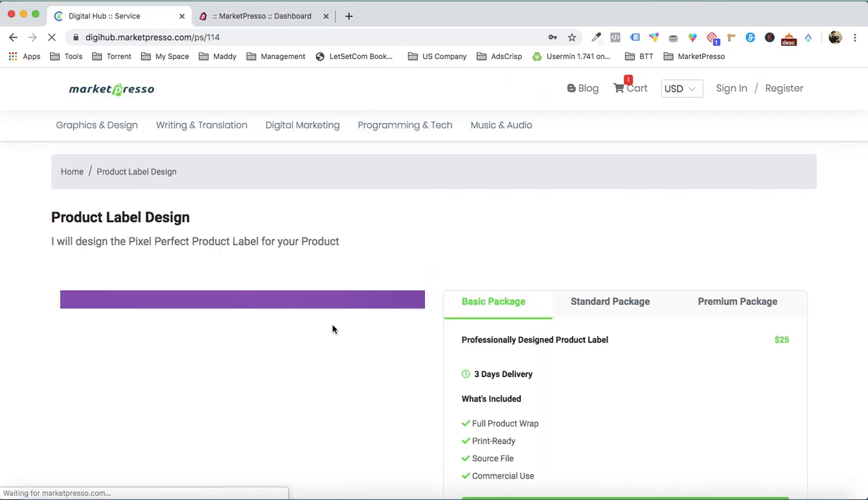
scroll(333, 329, down, 3)
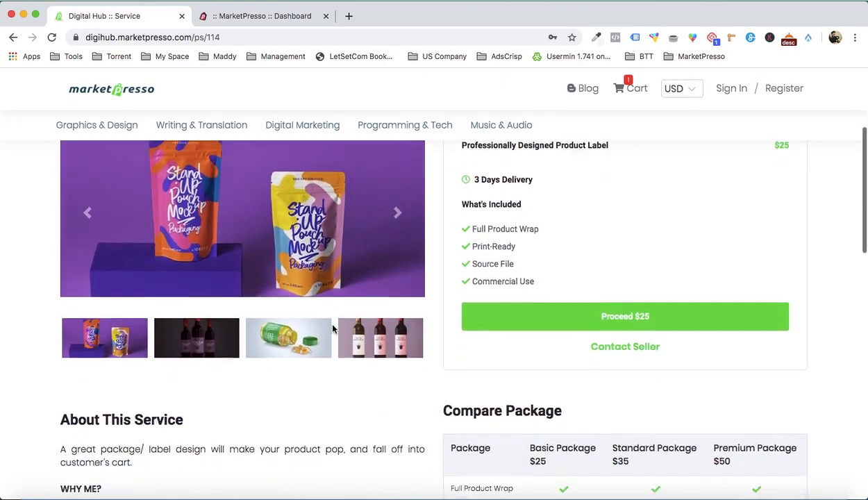
scroll(333, 329, down, 15)
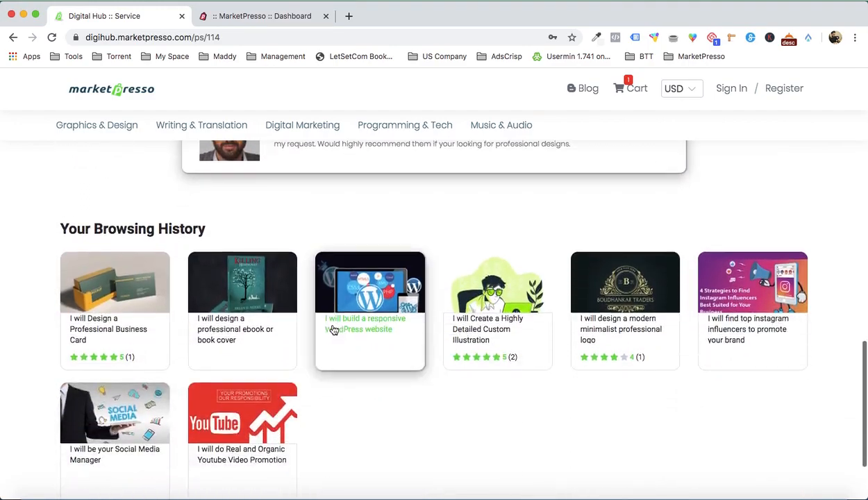
scroll(333, 329, up, 15)
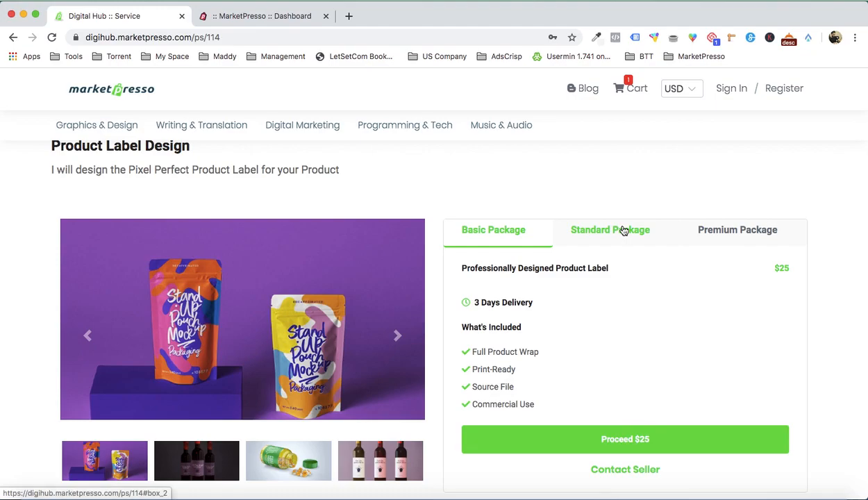
mouse_move(214, 127)
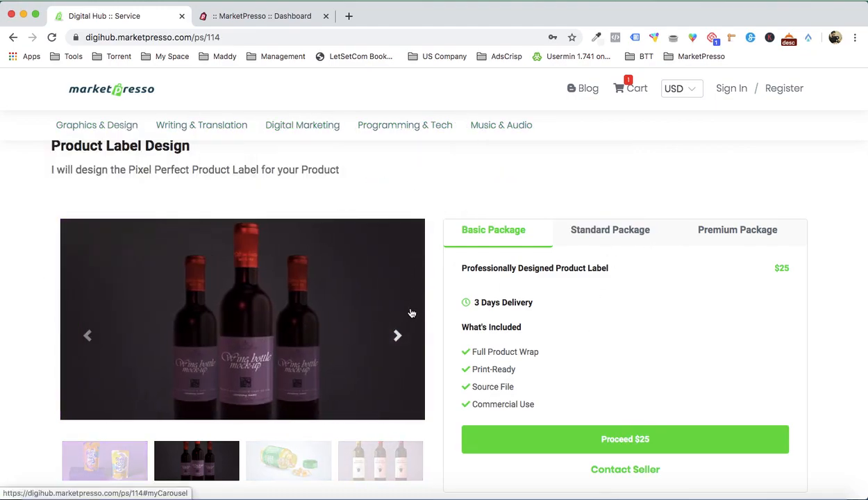
scroll(345, 356, down, 3)
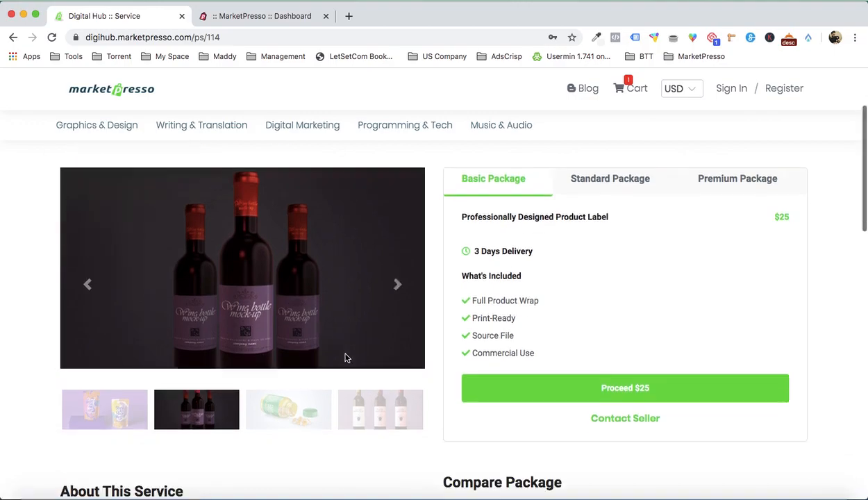
- Proceed with the $25 Basic Package and review its add-ons and order summary
click(541, 370)
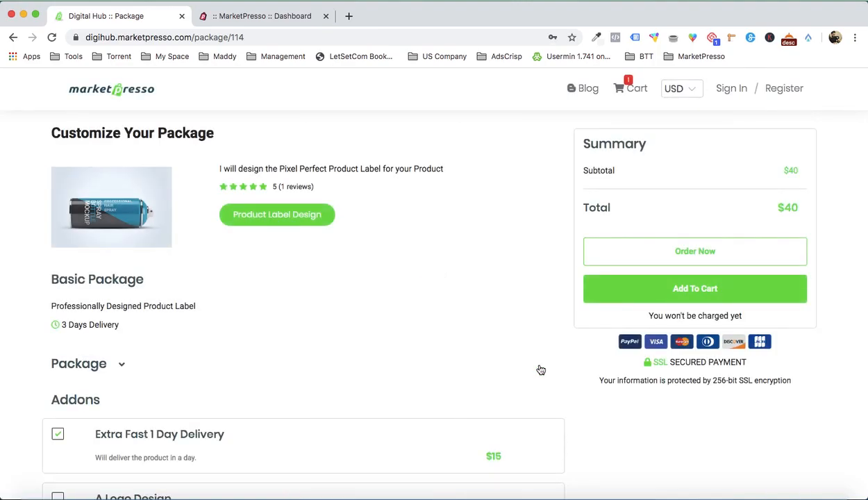
scroll(541, 369, down, 5)
scroll(541, 370, up, 5)
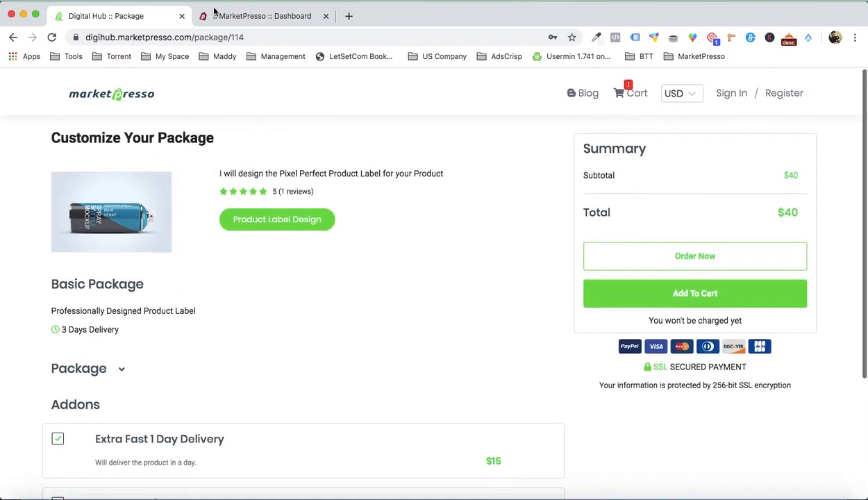
- Switch to the MarketPresso dashboard and start creating a new services marketplace
click(262, 13)
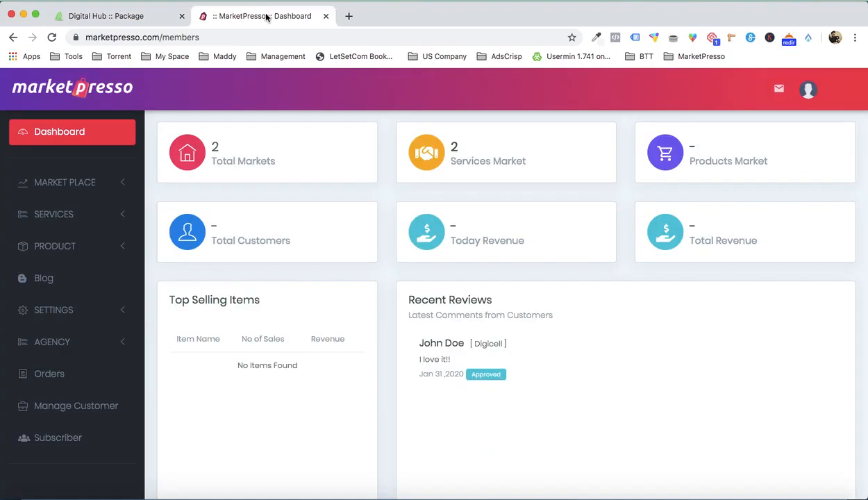
click(109, 182)
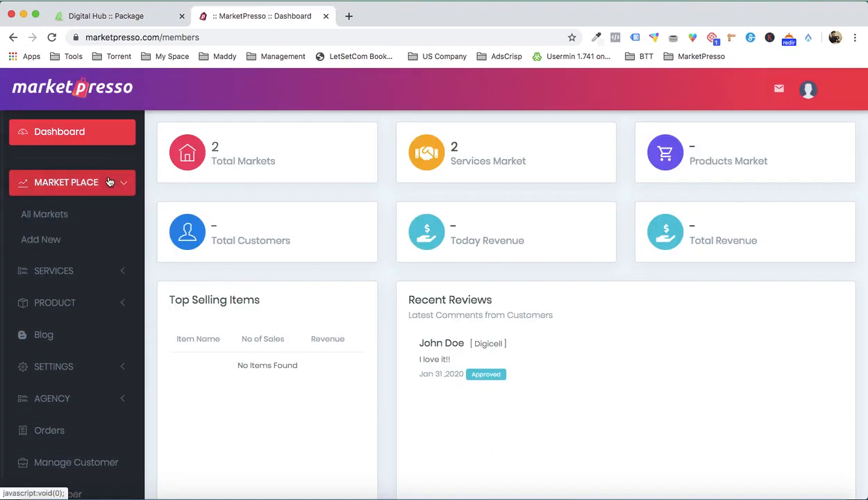
click(53, 241)
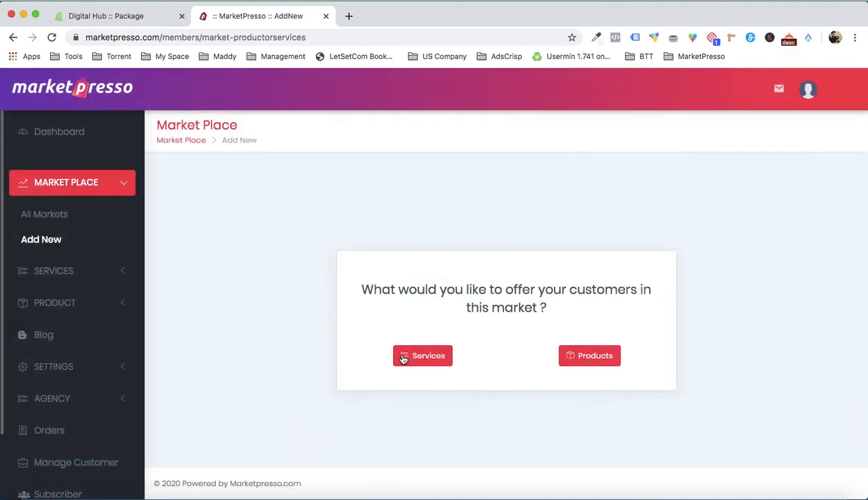
click(403, 358)
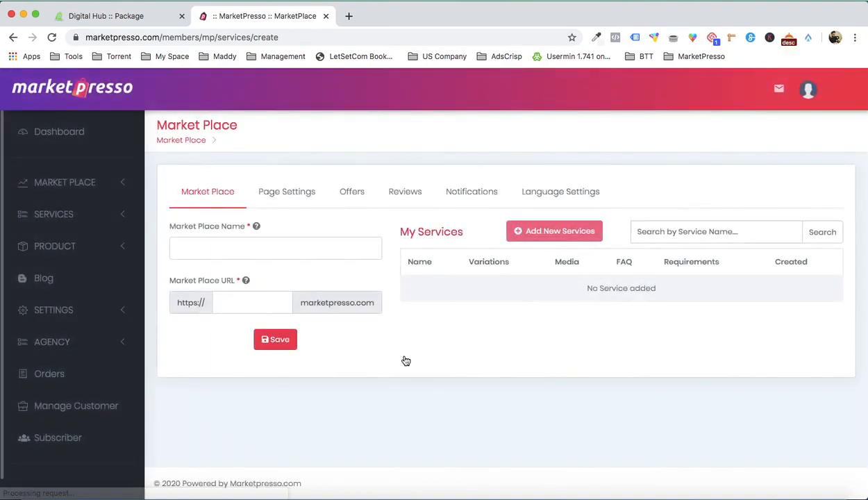
- Name the marketplace Digi Marketplace, set its URL to digimarket and save it
click(212, 243)
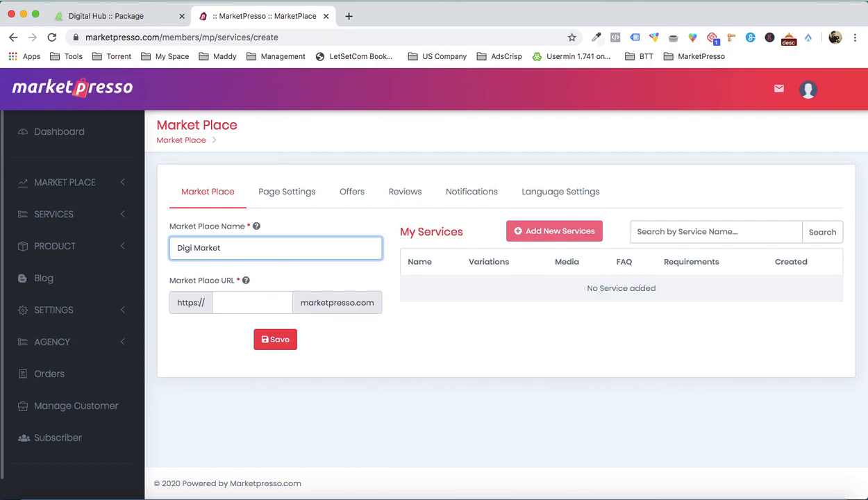
click(233, 304)
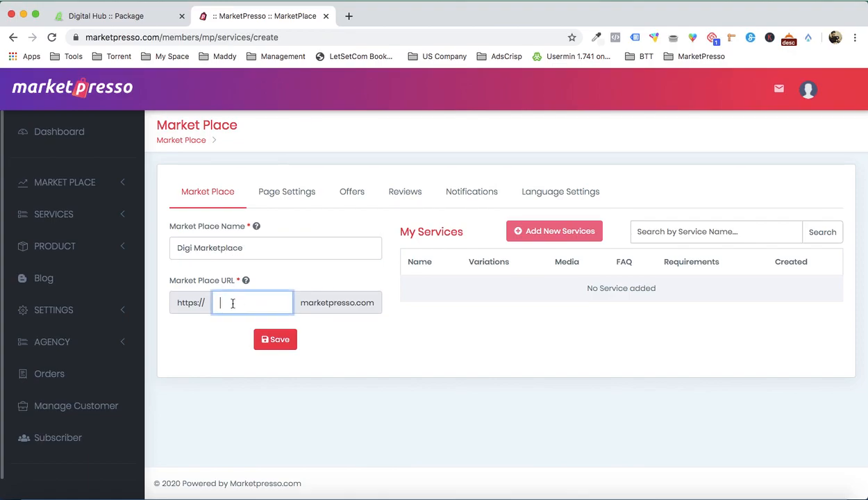
text(digimarket)
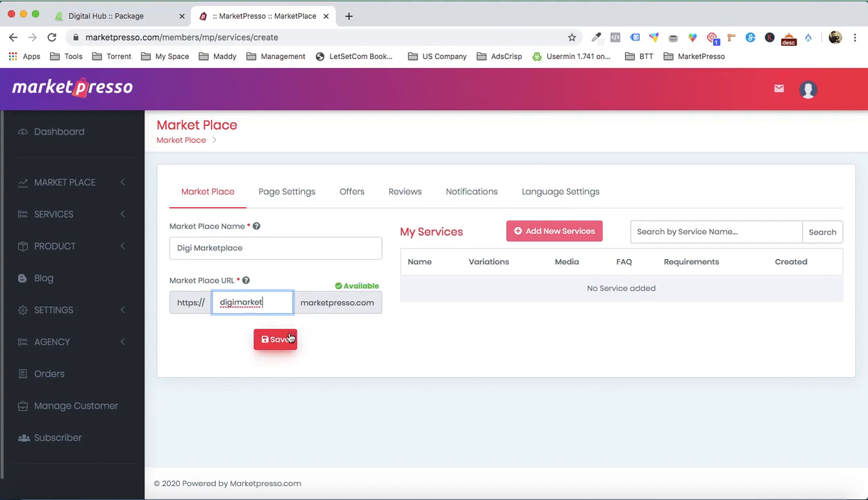
click(288, 340)
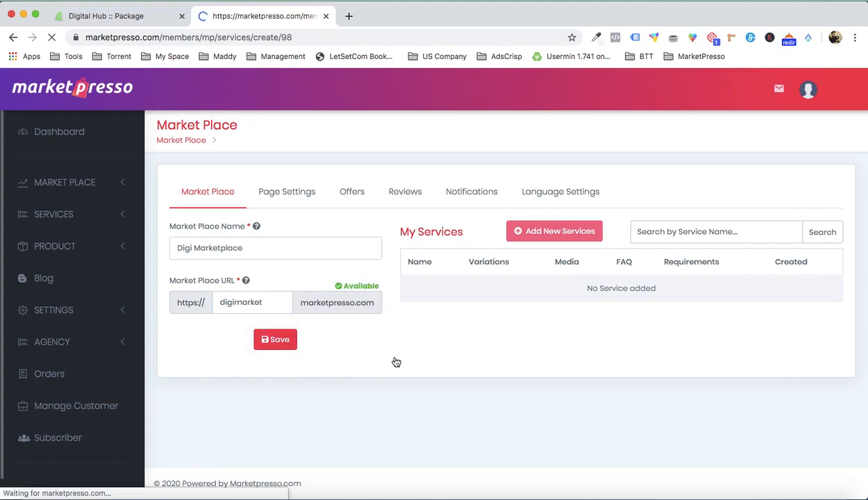
- Upload logo1.png from the Logo folder inside Demo and set it as the marketplace logo
scroll(394, 361, down, 2)
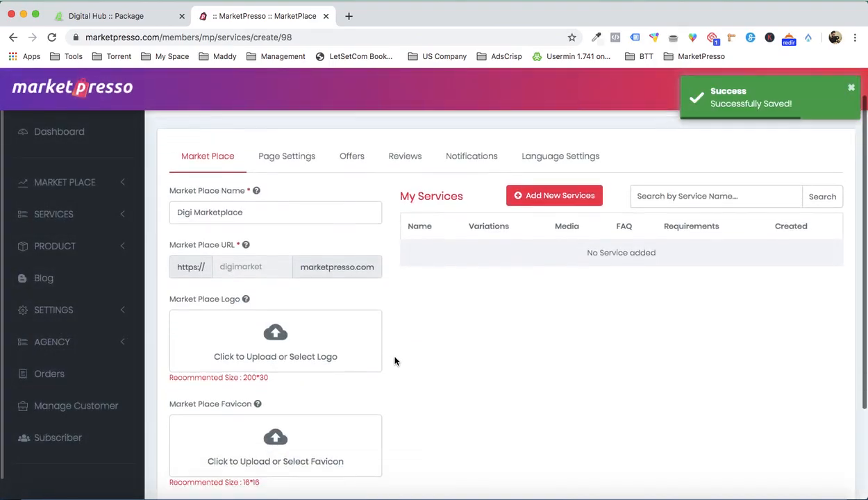
click(307, 333)
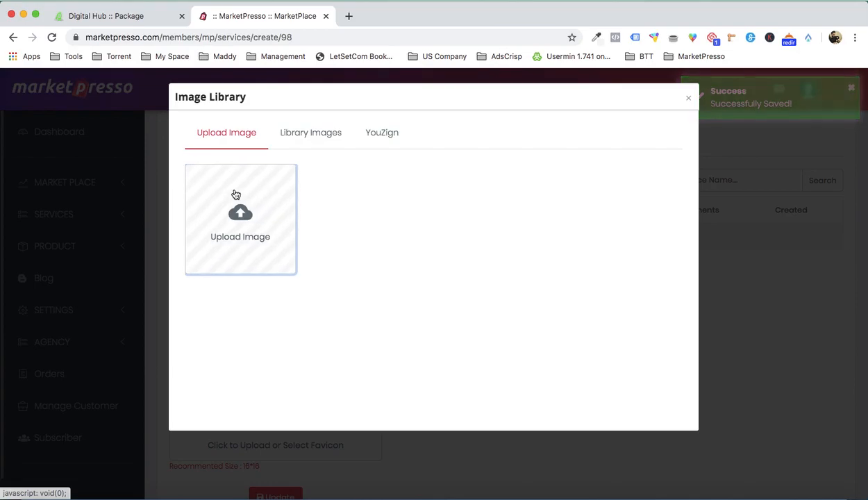
click(235, 195)
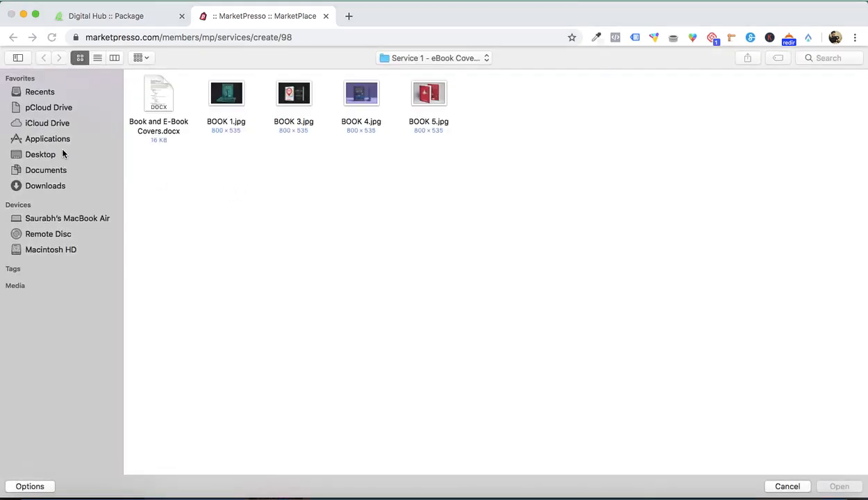
click(420, 58)
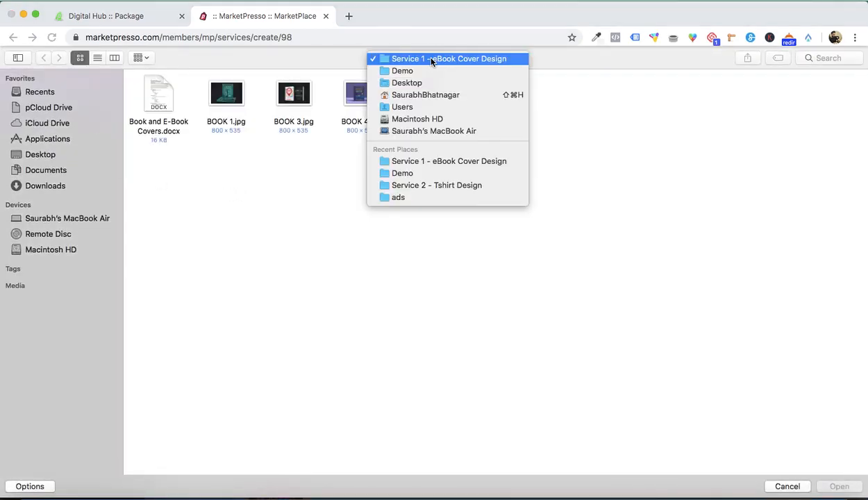
click(430, 72)
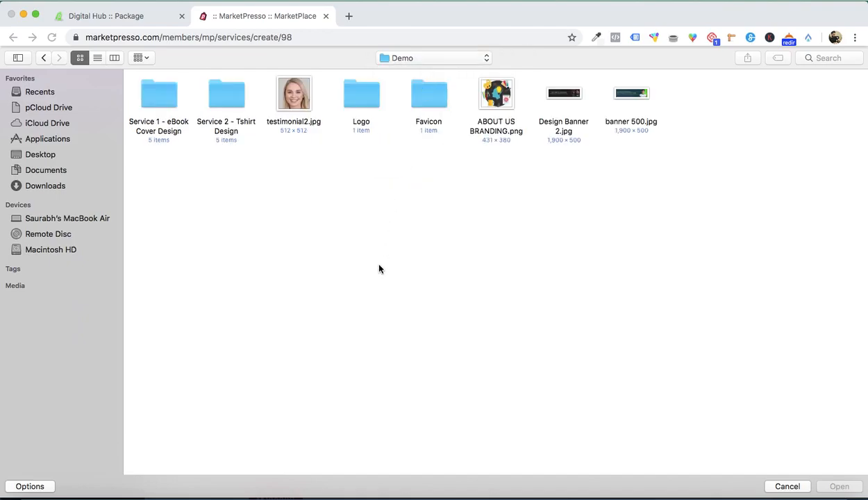
click(351, 110)
double_click(351, 109)
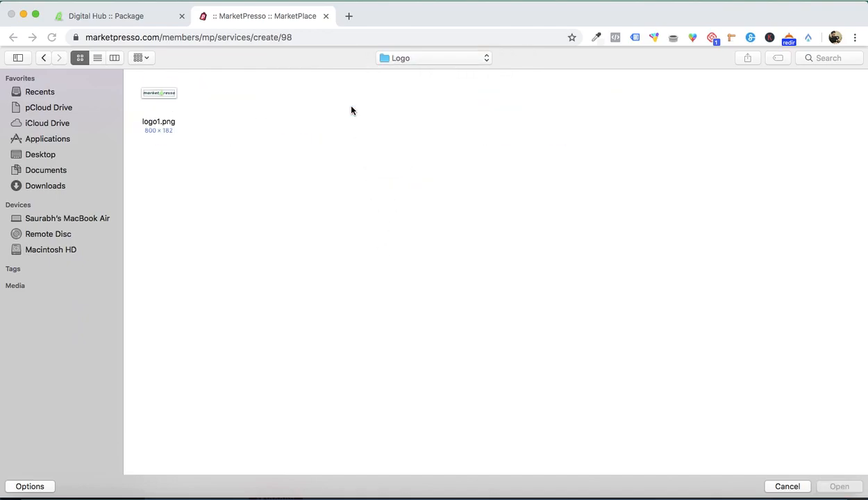
double_click(166, 97)
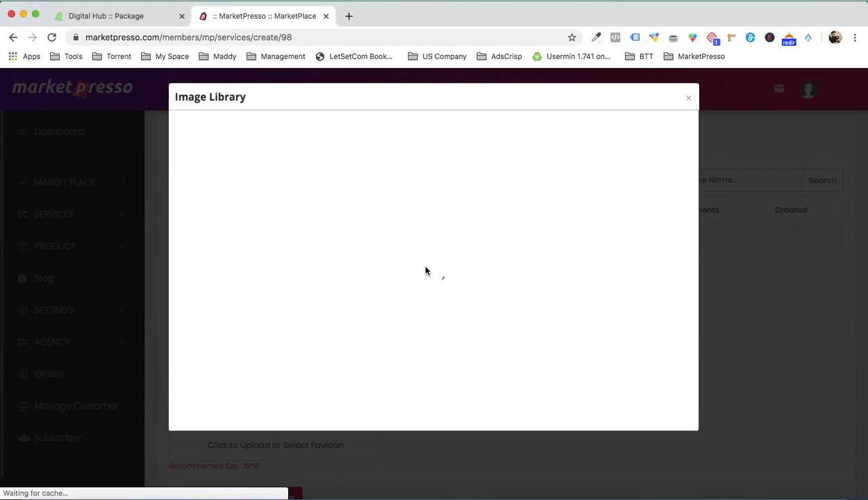
mouse_move(340, 192)
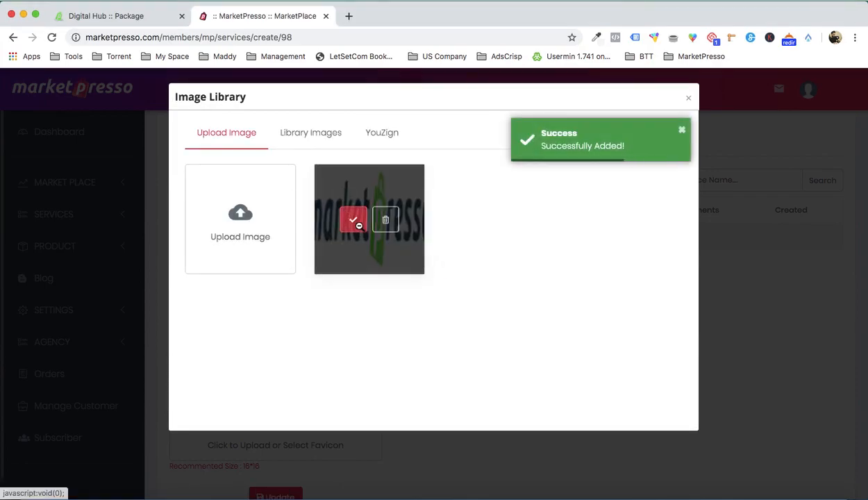
click(353, 220)
- Upload favicon.png from the Favicon folder inside Demo and set it as the marketplace favicon
scroll(387, 269, down, 3)
click(284, 336)
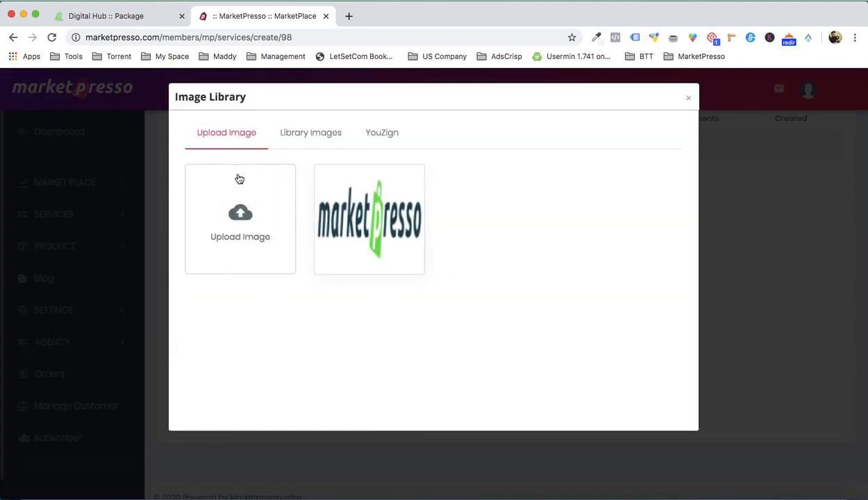
click(240, 184)
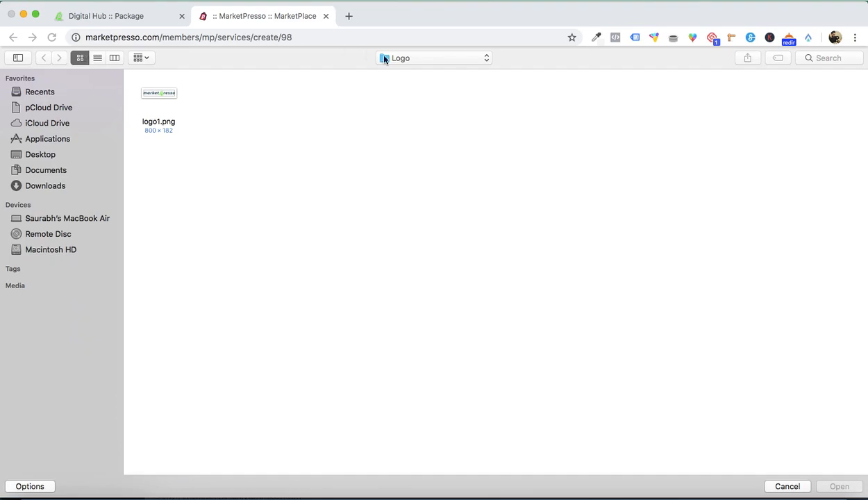
click(400, 58)
click(415, 70)
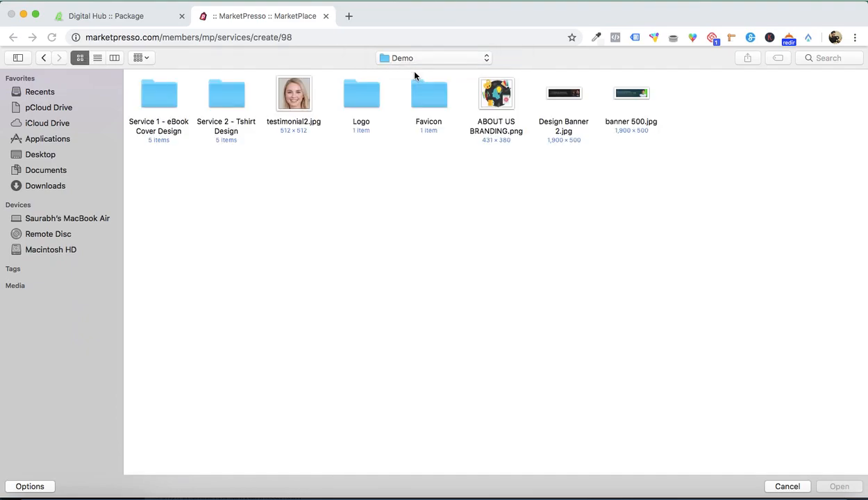
double_click(415, 90)
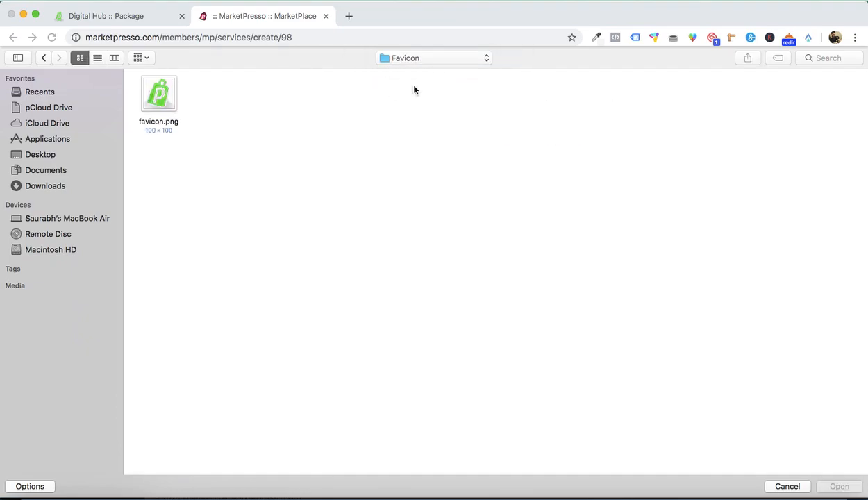
double_click(173, 84)
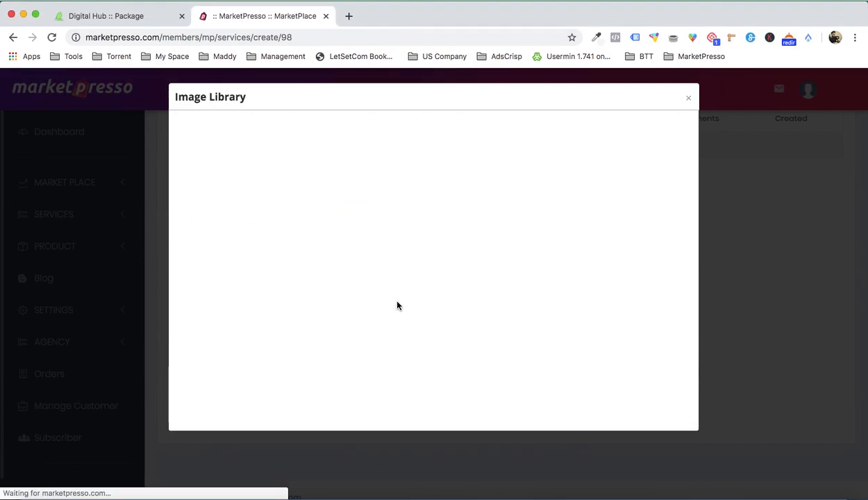
click(351, 223)
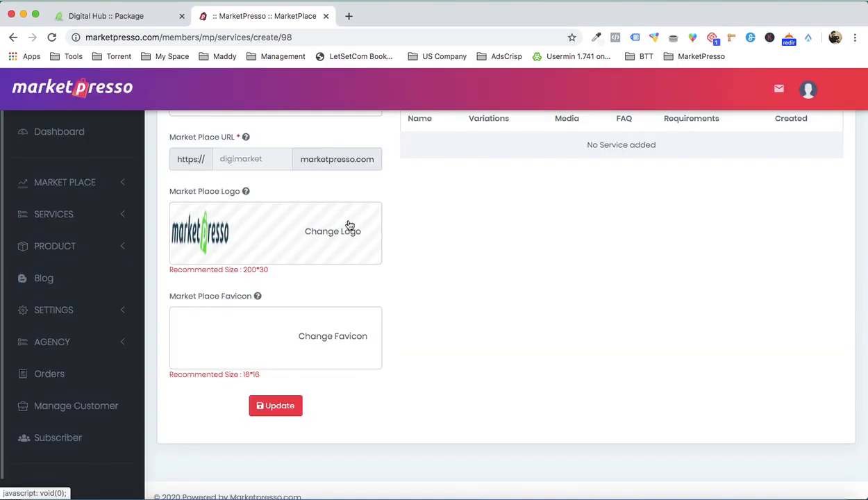
- Add a new service to Digi Marketplace by creating one from scratch instead of assigning an existing service
scroll(452, 305, up, 3)
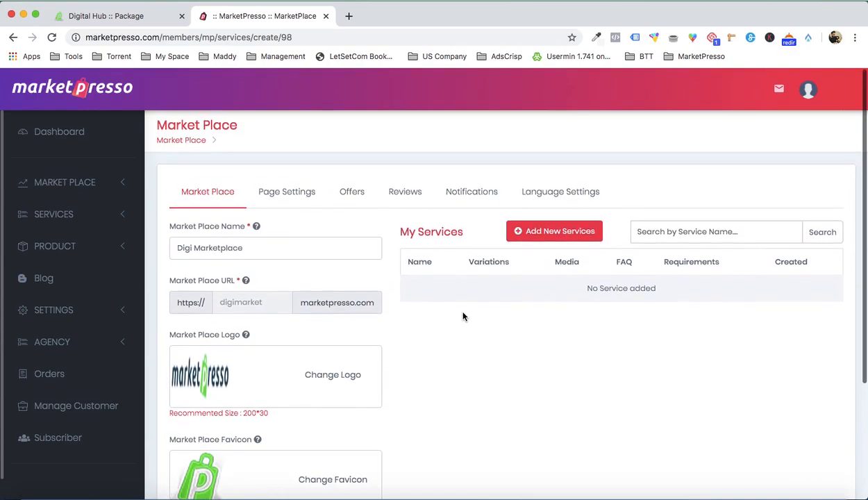
scroll(477, 313, down, 3)
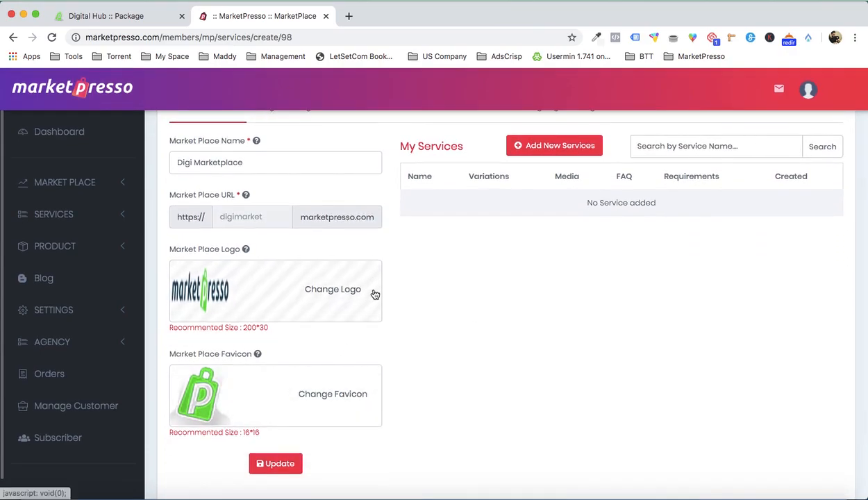
scroll(389, 292, up, 2)
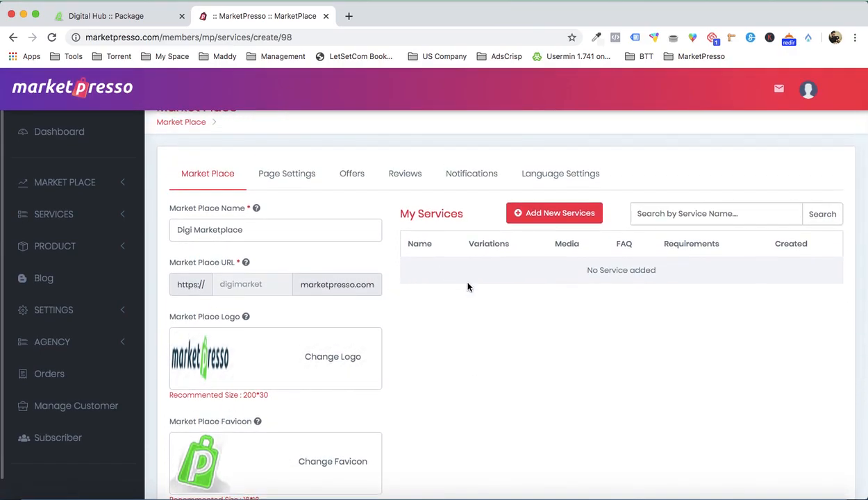
click(546, 219)
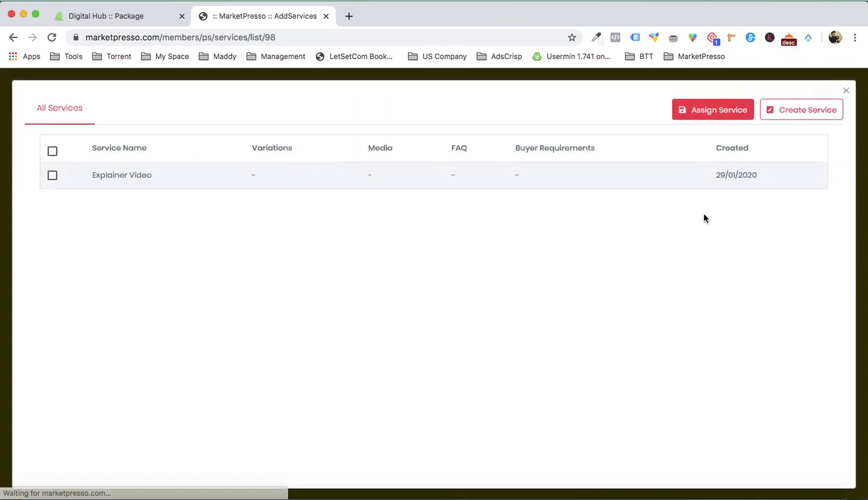
click(804, 117)
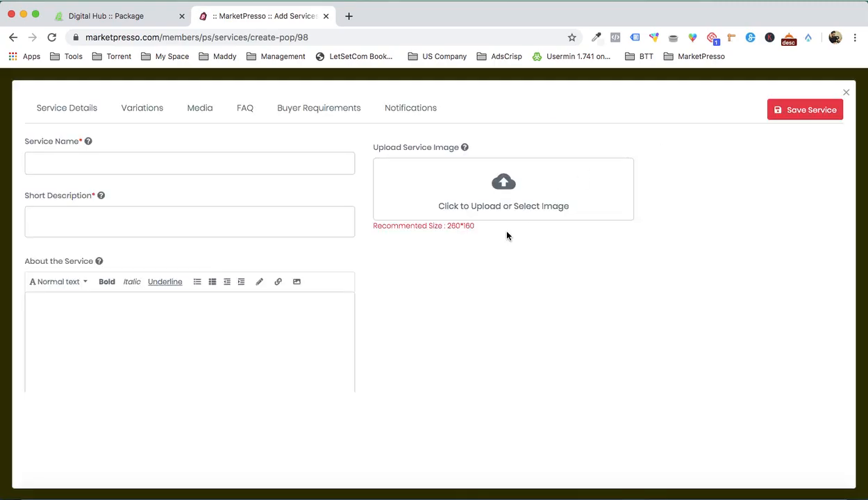
- Open the Book and E-Book Covers.docx document in Word from the Service 1 - eBook Cover Design folder inside Demo on the Desktop
click(21, 481)
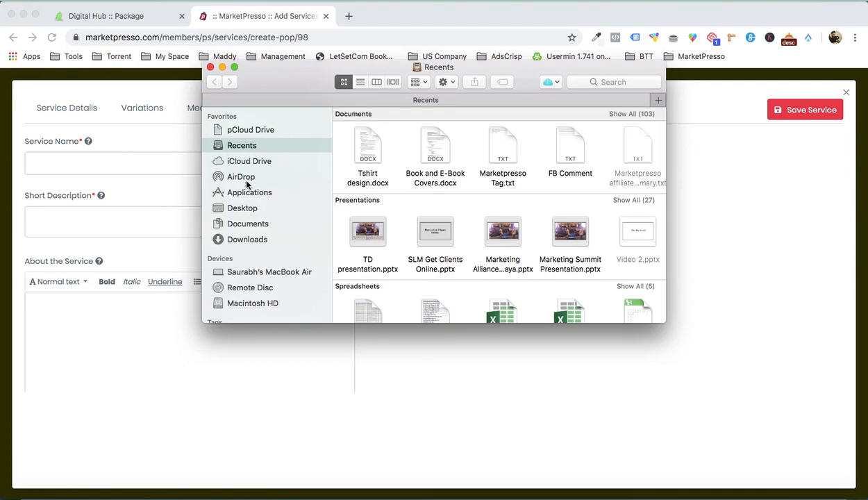
click(243, 208)
double_click(571, 136)
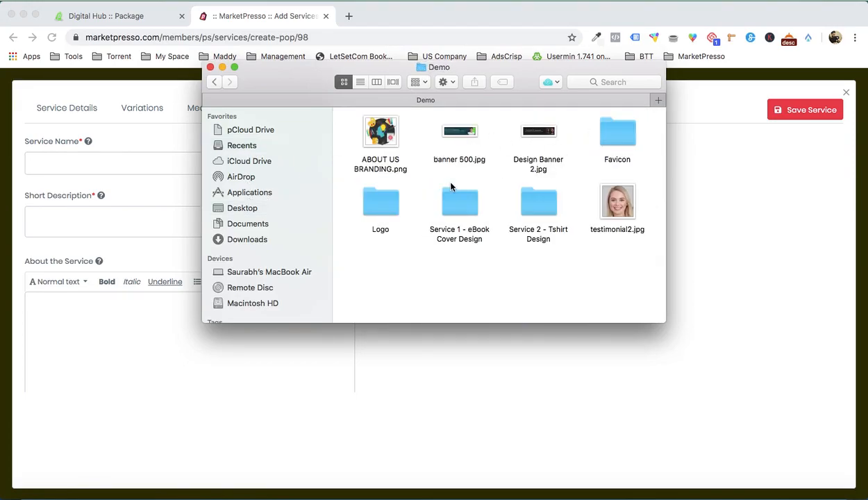
double_click(456, 205)
click(383, 199)
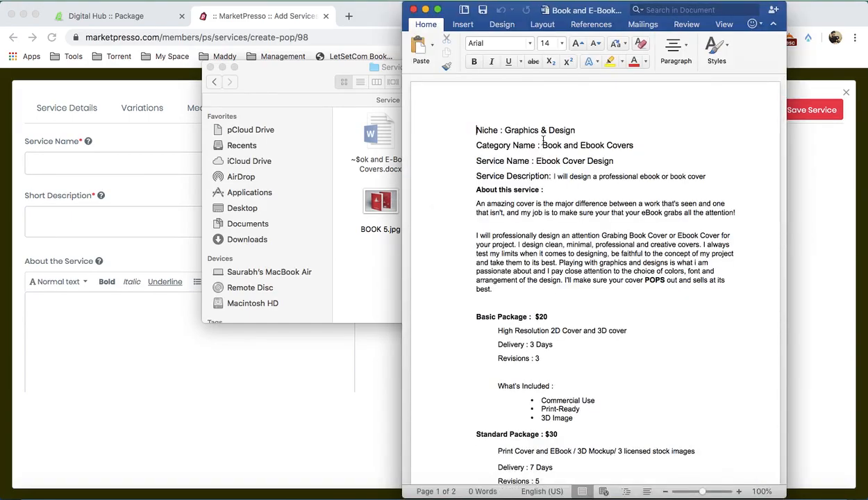
- Copy the service name Ebook Cover Design from the Word document into the new service's name
drag(557, 161, 602, 161)
key(super+c)
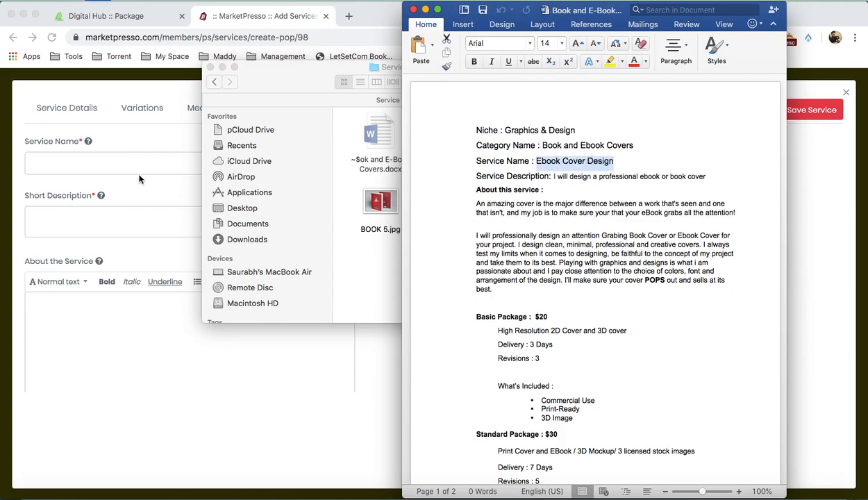
click(132, 174)
click(129, 166)
key(super+v)
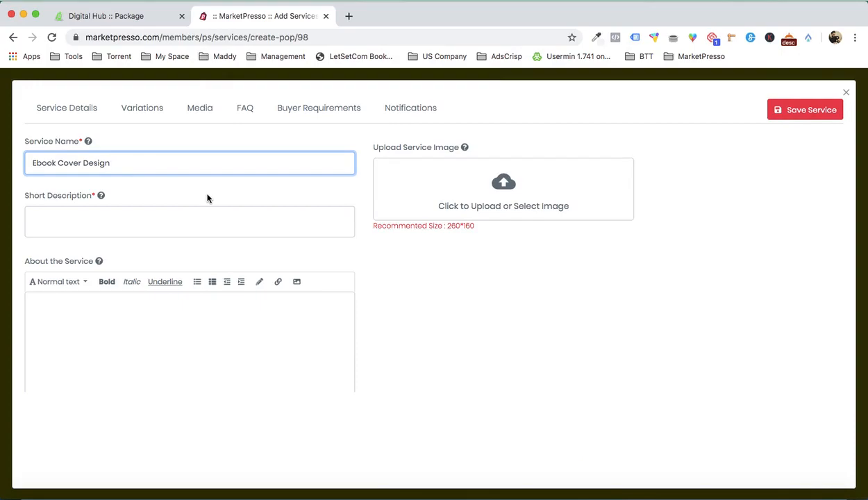
- Copy "I will design a professional ebook or book cover" from the Word document into the service's short description
click(707, 480)
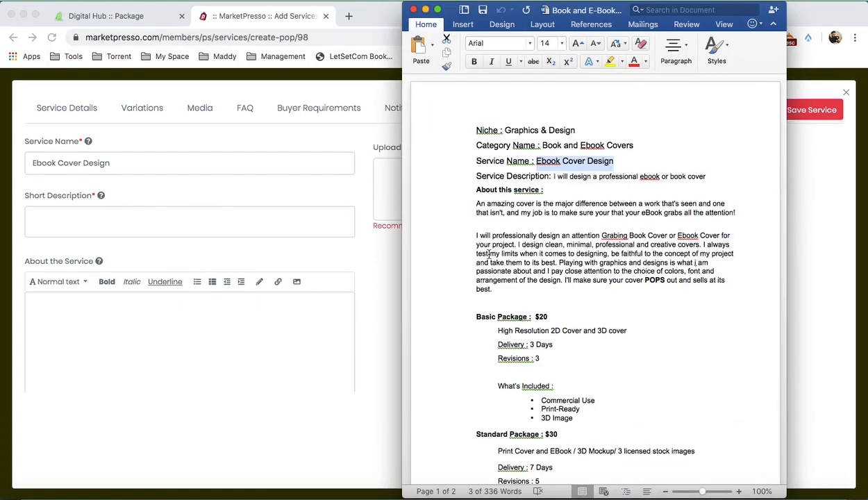
drag(554, 177, 698, 177)
key(super+c)
click(182, 224)
click(182, 222)
key(super+v)
- Copy the two "About this service" paragraphs from the Word document into About the Service and separate them with a blank line
scroll(507, 335, down, 2)
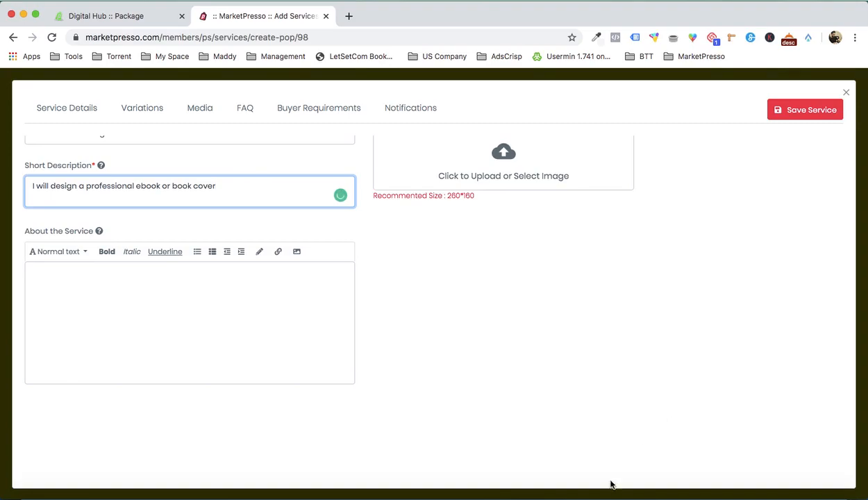
click(705, 480)
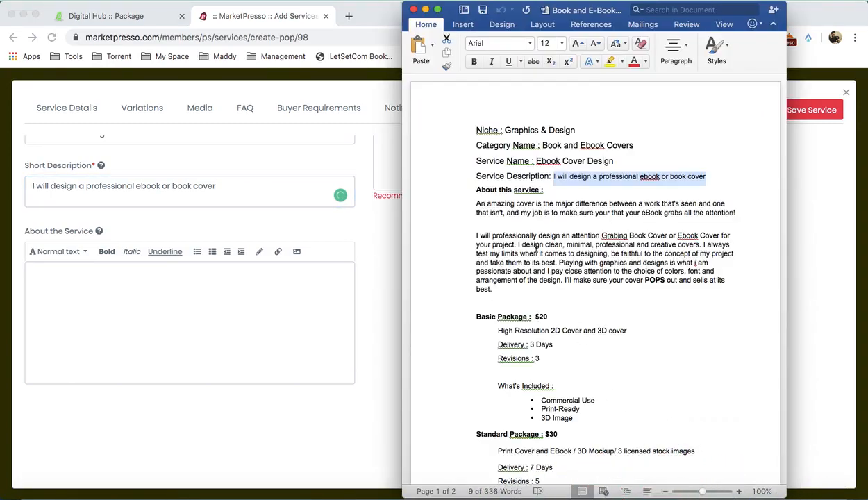
click(475, 202)
drag(478, 204, 501, 286)
key(super+c)
click(91, 348)
click(91, 347)
key(super+v)
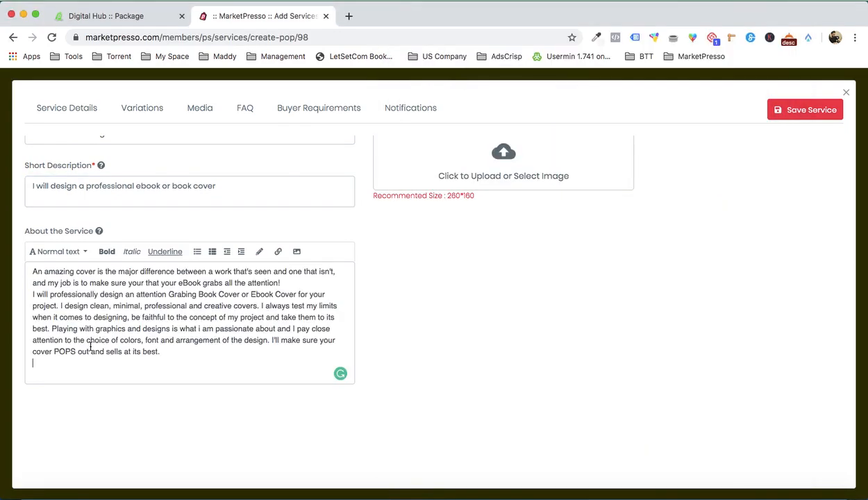
key(Return)
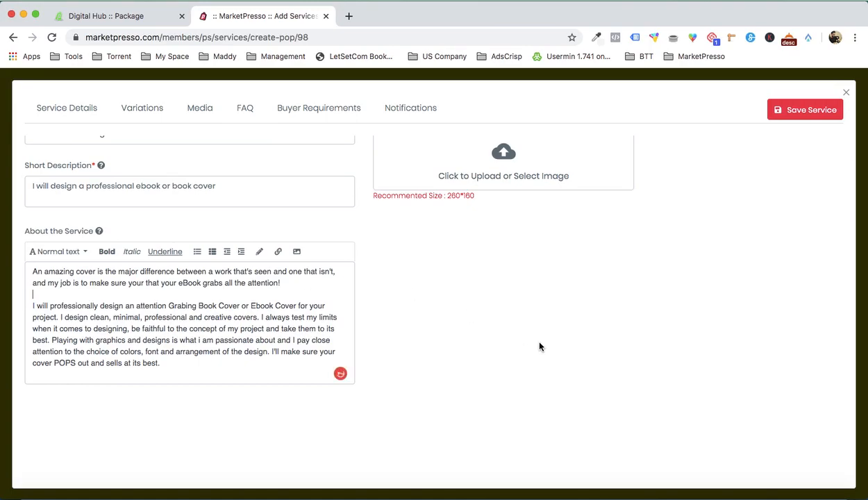
- Upload BOOK 4.jpg from the Service 1 - eBook Cover Design folder as the service image and save the service
scroll(526, 333, down, 3)
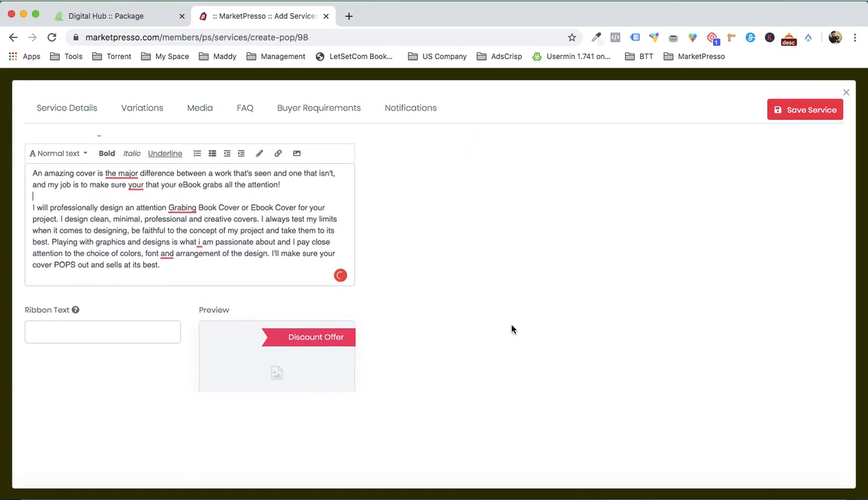
scroll(503, 321, down, 1)
scroll(483, 295, up, 5)
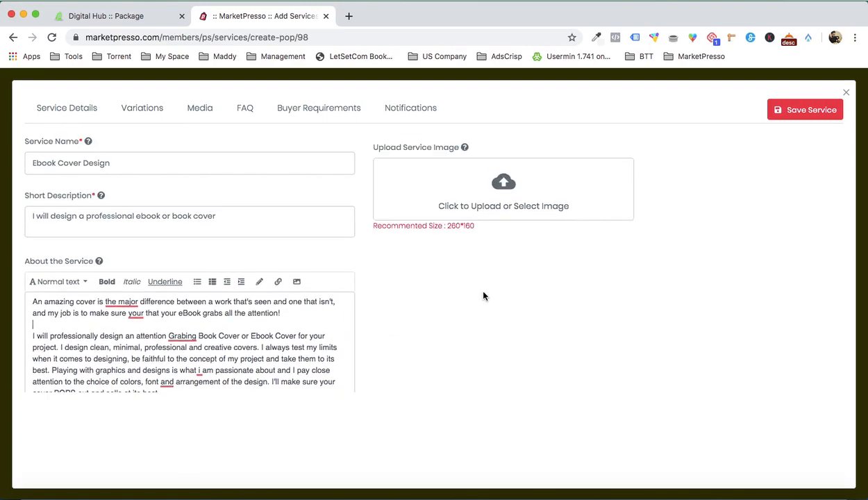
click(533, 194)
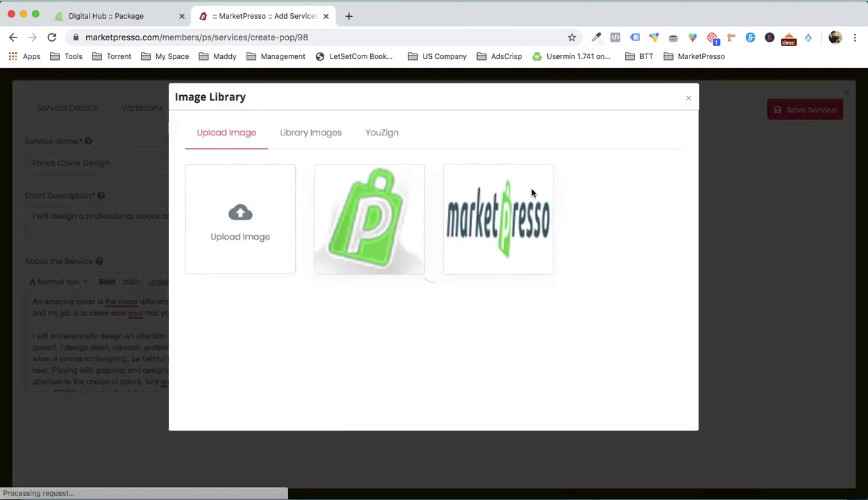
click(228, 213)
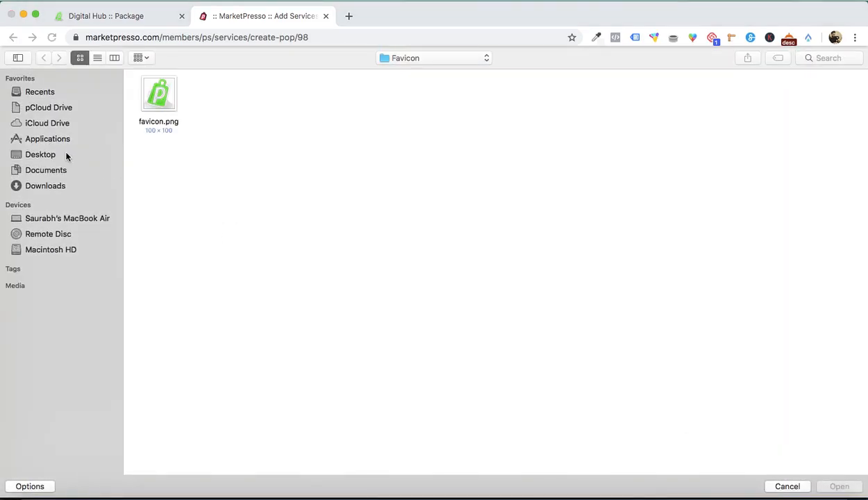
click(470, 60)
click(460, 68)
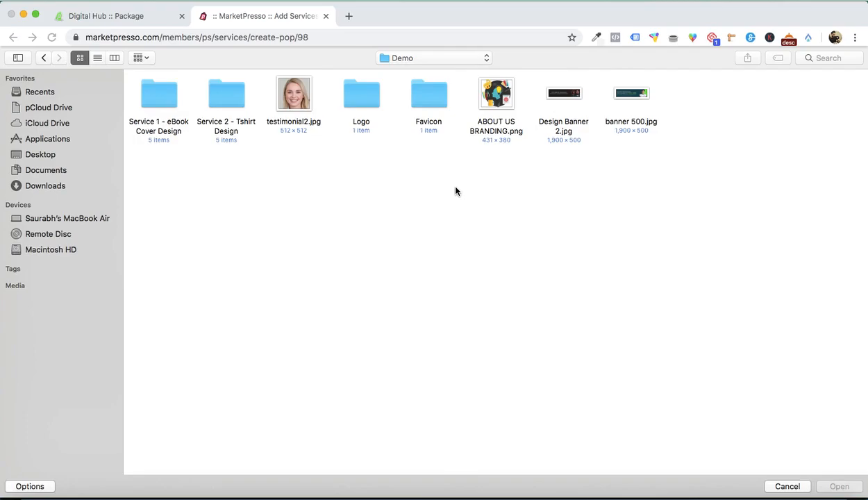
double_click(150, 103)
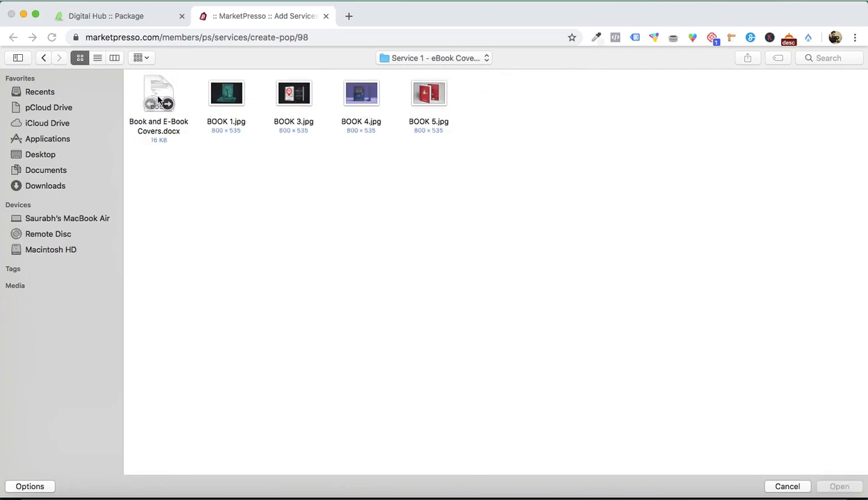
double_click(361, 95)
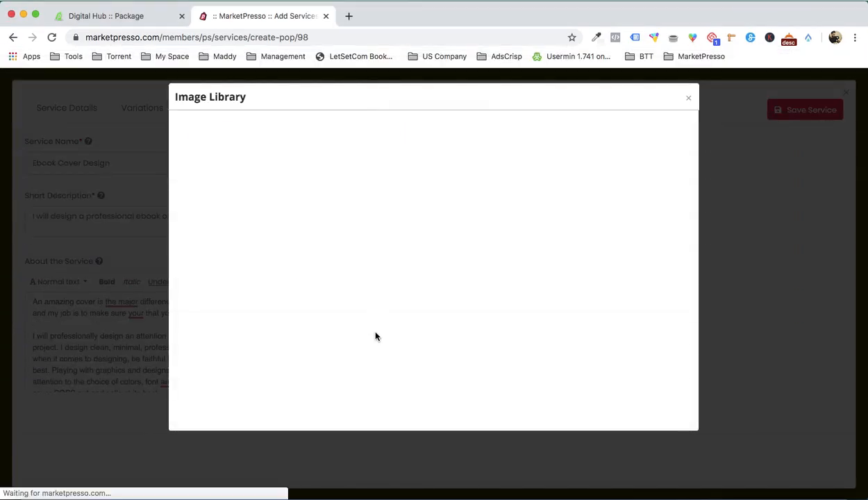
click(353, 220)
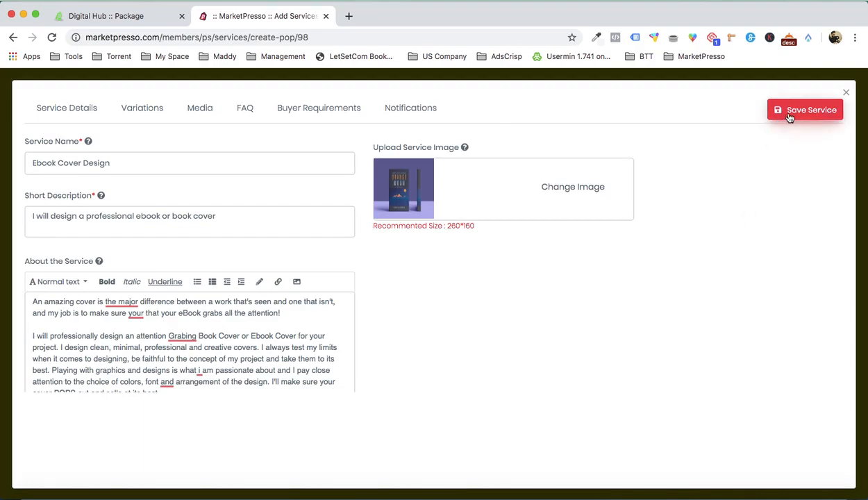
click(789, 117)
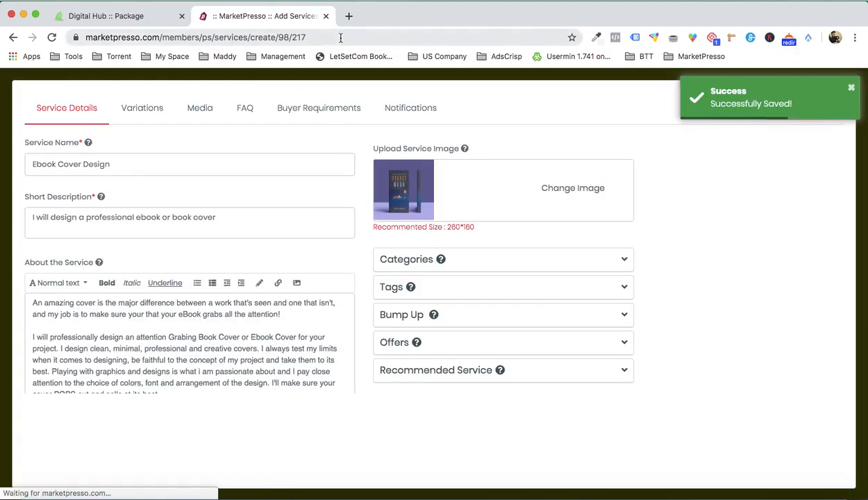
- Open the new marketplace's live site, digimarket.marketpresso.com, in a separate browser tab and look over its home page
click(157, 23)
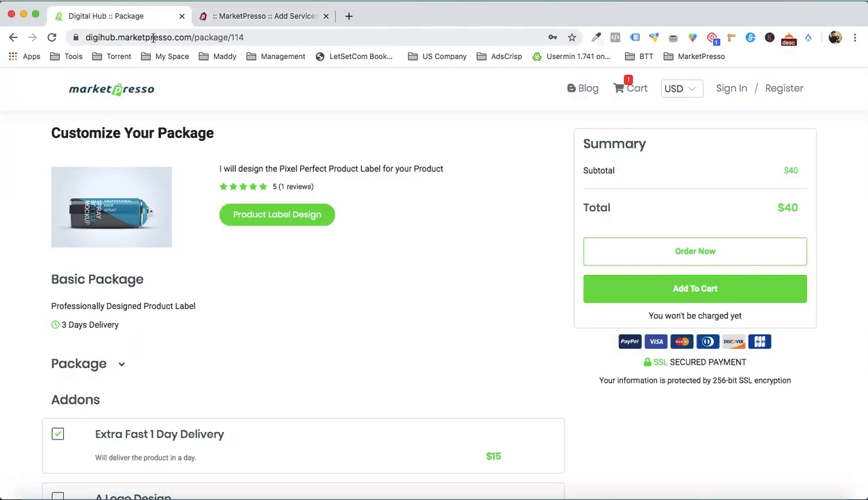
click(150, 36)
key(super+c)
click(351, 15)
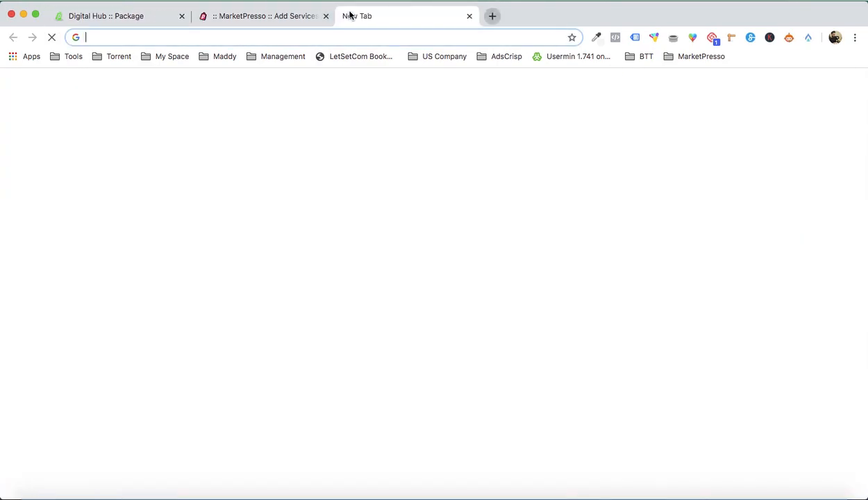
key(super+v)
drag(230, 37, 295, 39)
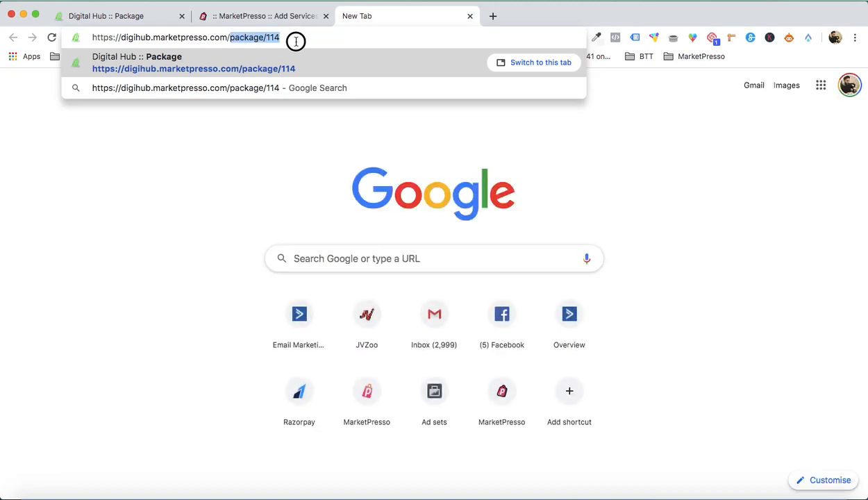
key(BackSpace)
click(153, 36)
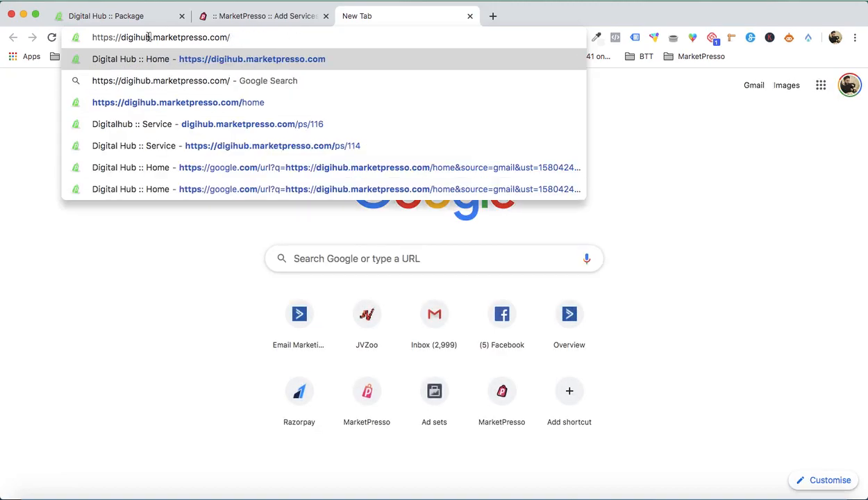
key(BackSpace)
key(BackSpace)
key(BackSpace)
text(market)
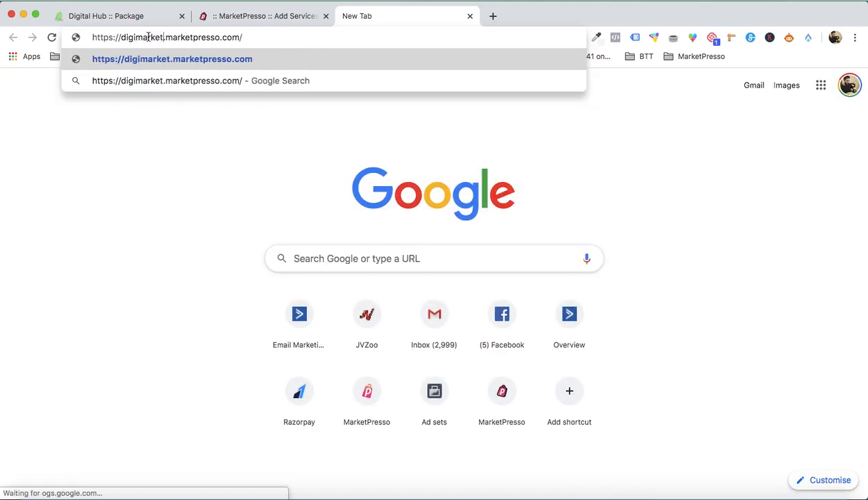
key(Return)
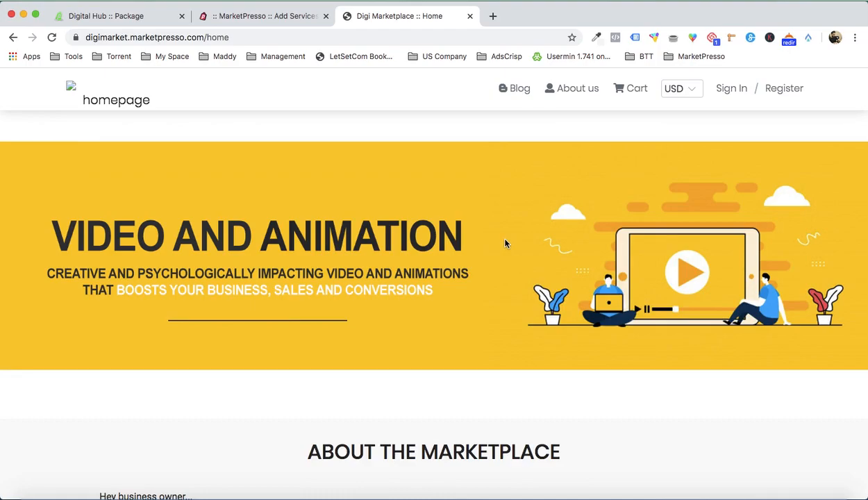
scroll(505, 243, down, 6)
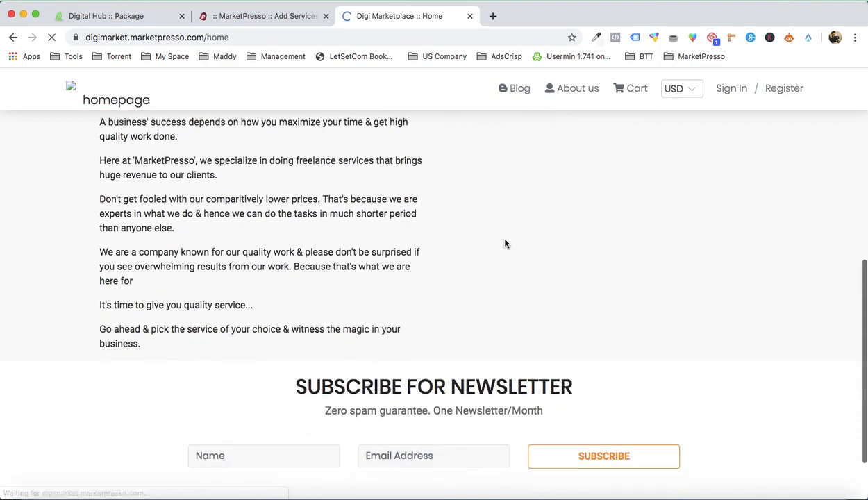
scroll(505, 244, down, 1)
scroll(505, 243, up, 7)
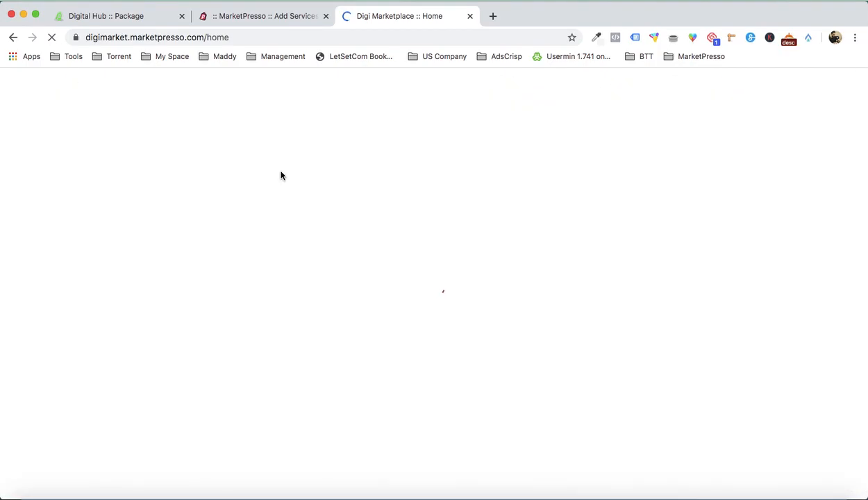
- Return to the Ebook Cover Design service, open its variations, and title the first variation Basic
click(270, 16)
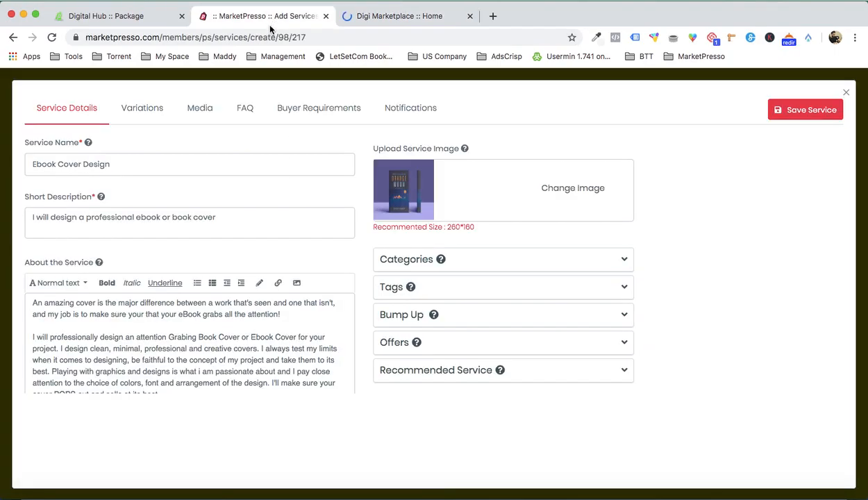
click(143, 109)
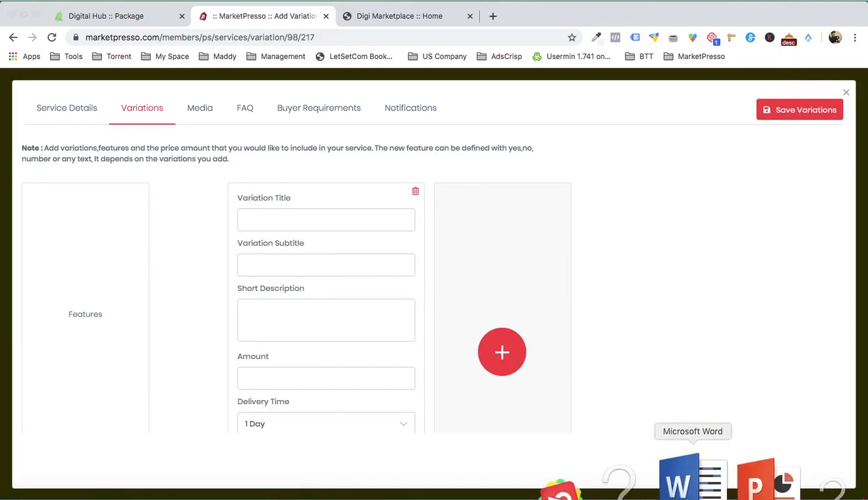
click(682, 478)
scroll(642, 285, down, 2)
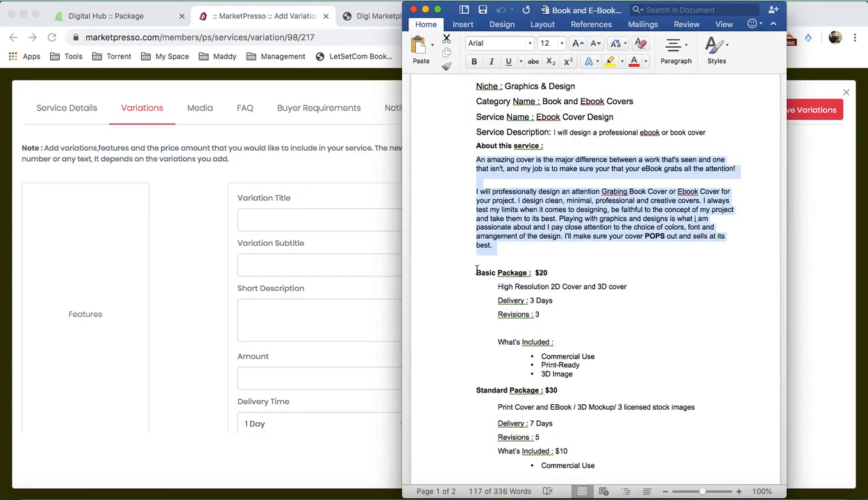
click(302, 220)
text(Basic)
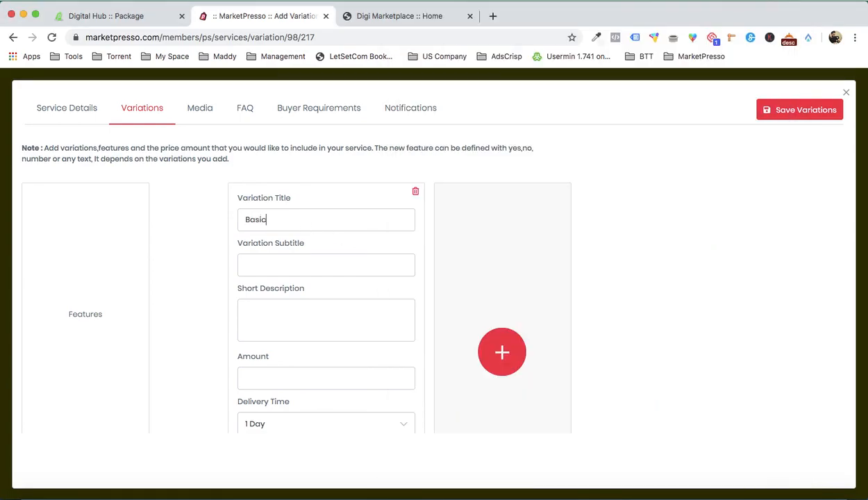
click(313, 263)
- Copy "High Resolution 2D Cover and 3D cover" from the Word document into the Basic variation's short description
click(694, 476)
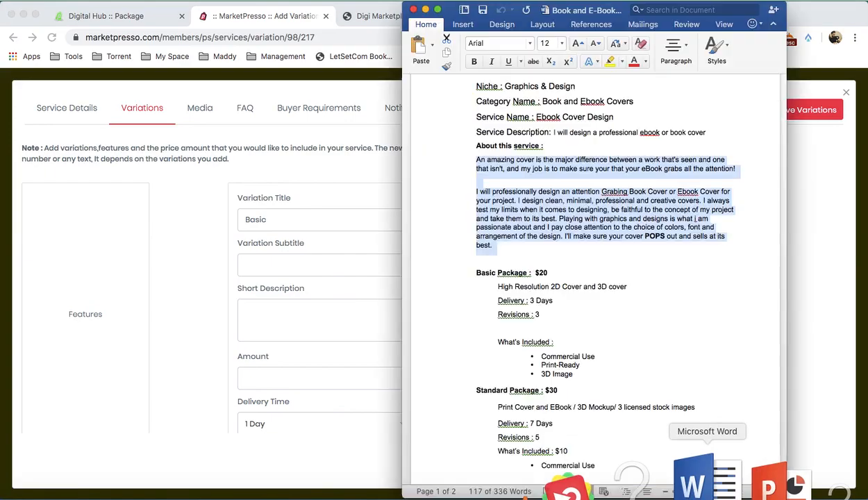
scroll(536, 288, down, 5)
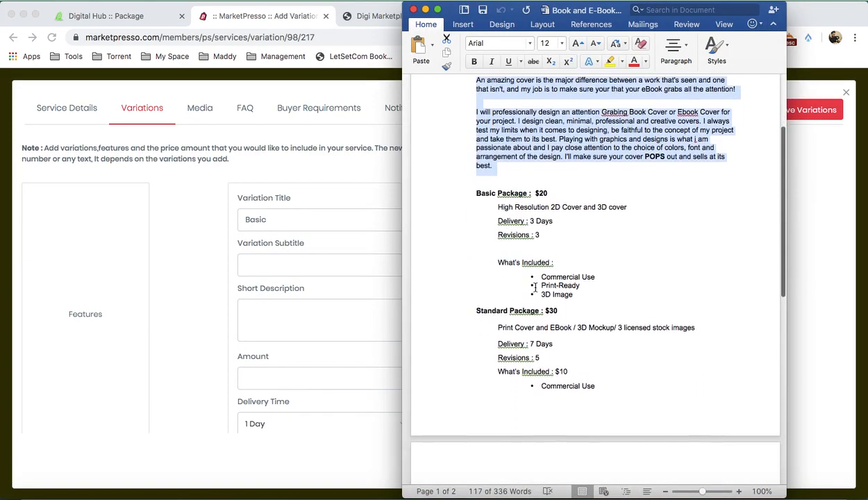
drag(498, 175, 625, 175)
key(super+c)
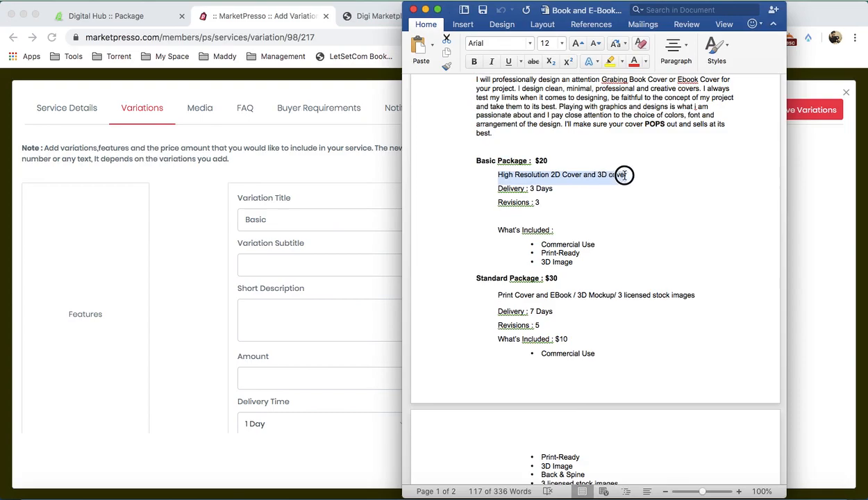
click(253, 301)
key(super+v)
- Set the Basic variation's amount to 50 and its delivery time to 5 Days
scroll(280, 311, down, 2)
click(292, 287)
text(5)
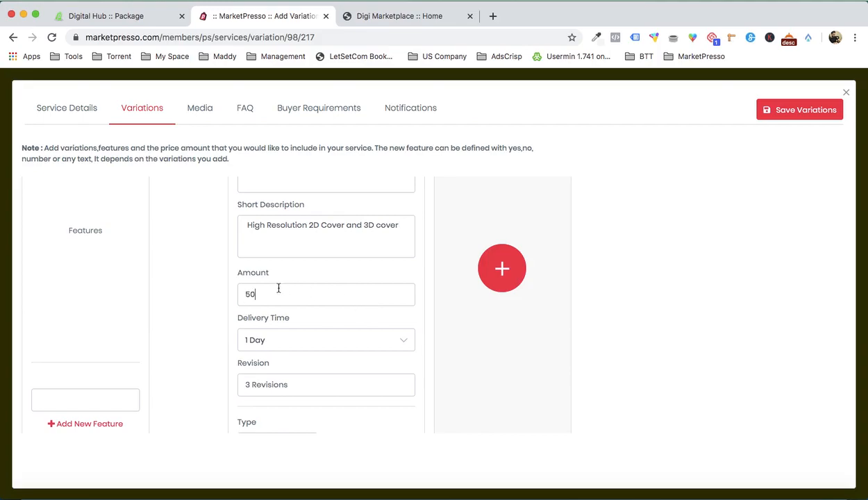
scroll(207, 306, down, 1)
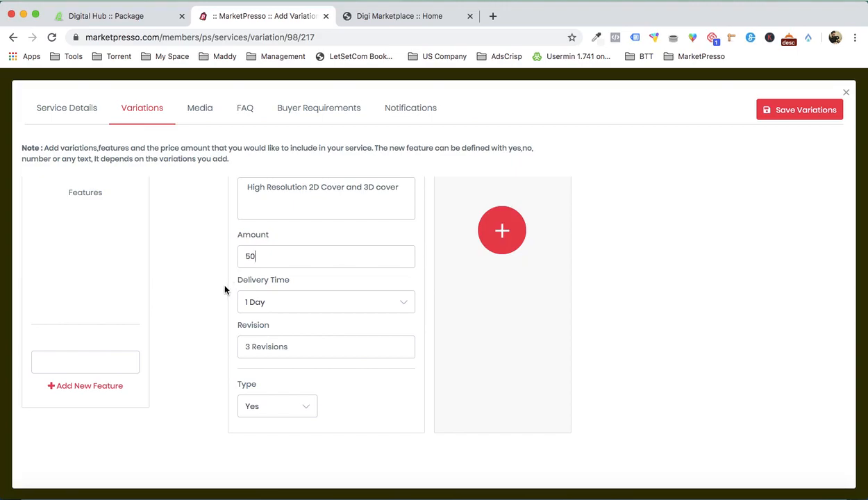
click(282, 301)
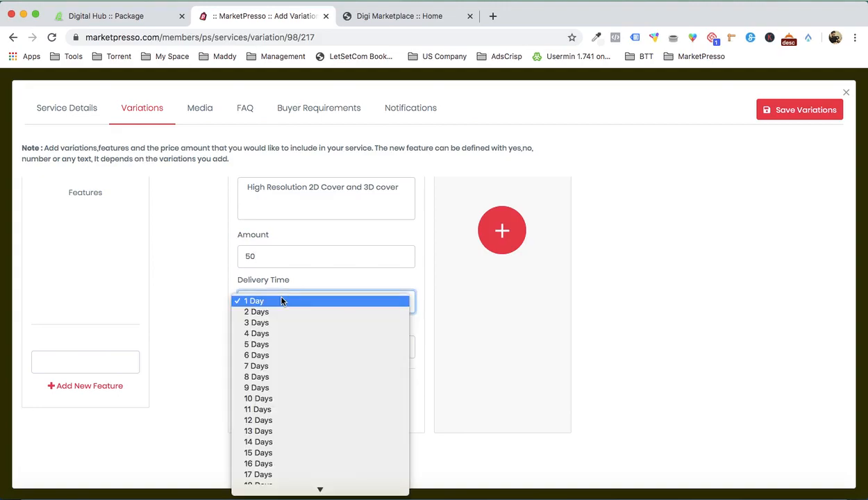
click(276, 344)
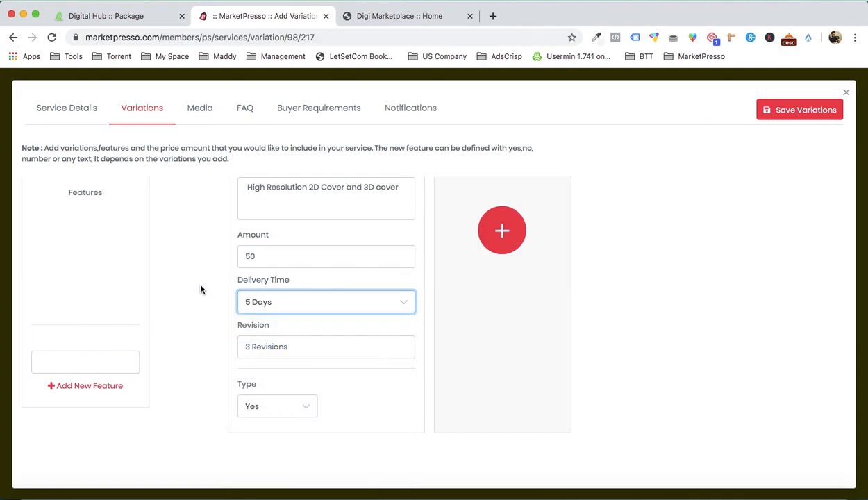
click(257, 348)
text(3 Revisions)
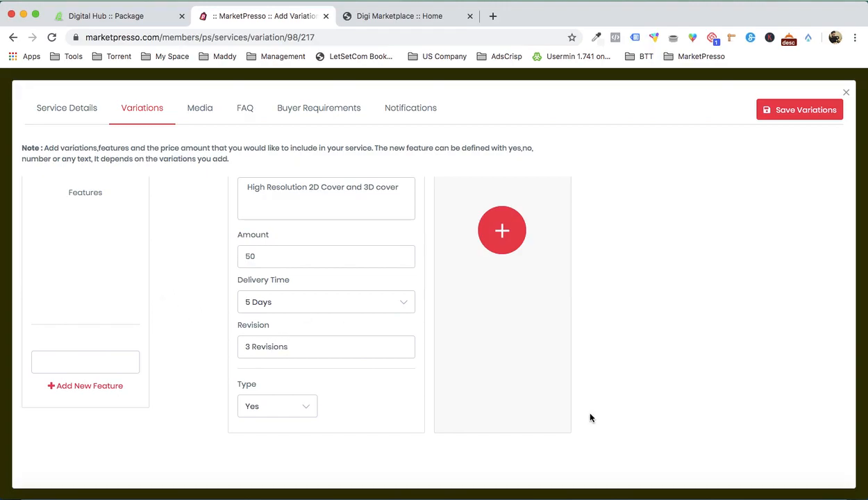
- Copy Commercial Use from the Word document into the first feature, strip its bullet, and choose type Yes for Basic
click(694, 476)
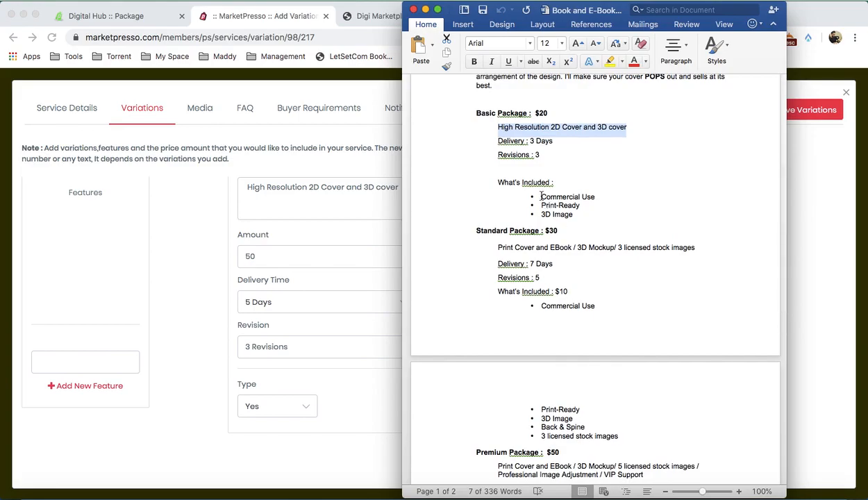
drag(542, 197, 598, 197)
key(super+c)
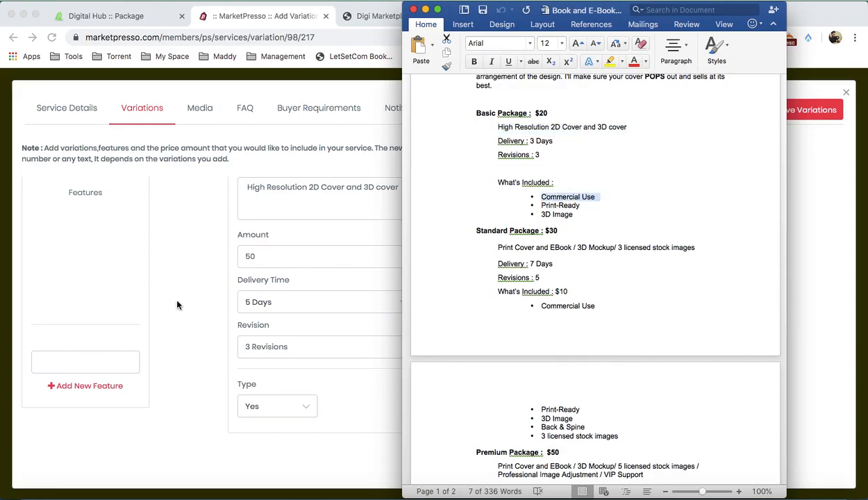
click(103, 356)
text(• Commercial Use)
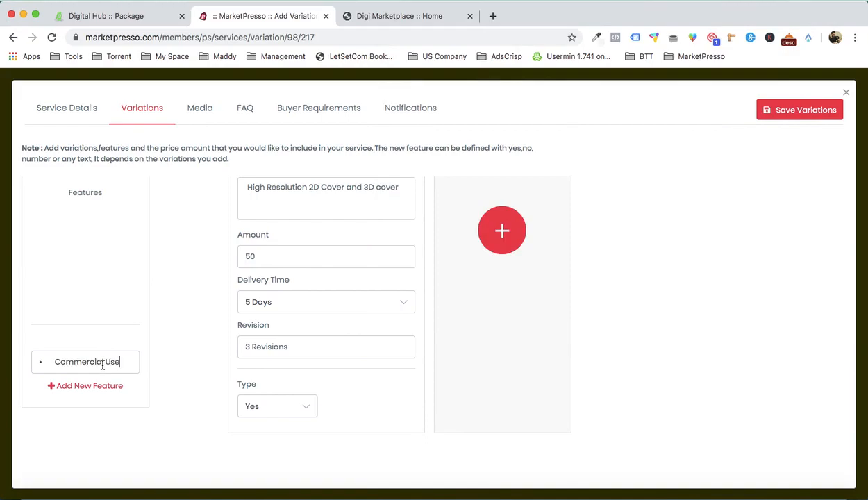
click(53, 363)
key(BackSpace)
key(BackSpace)
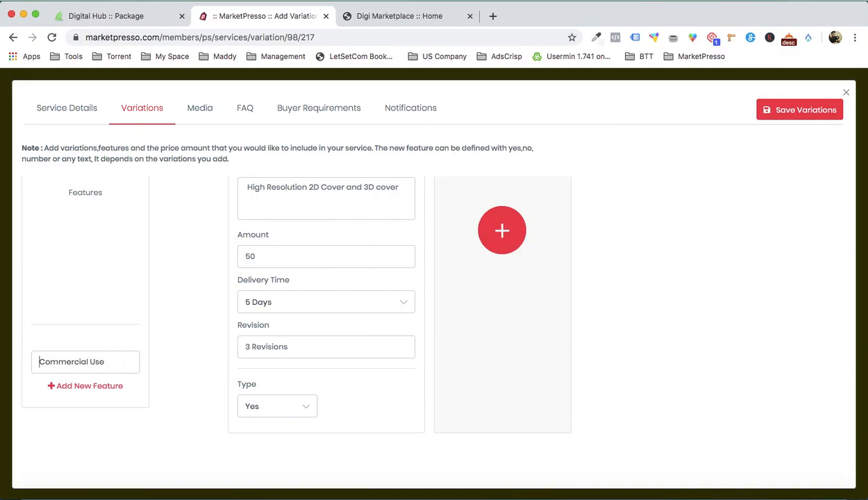
click(277, 410)
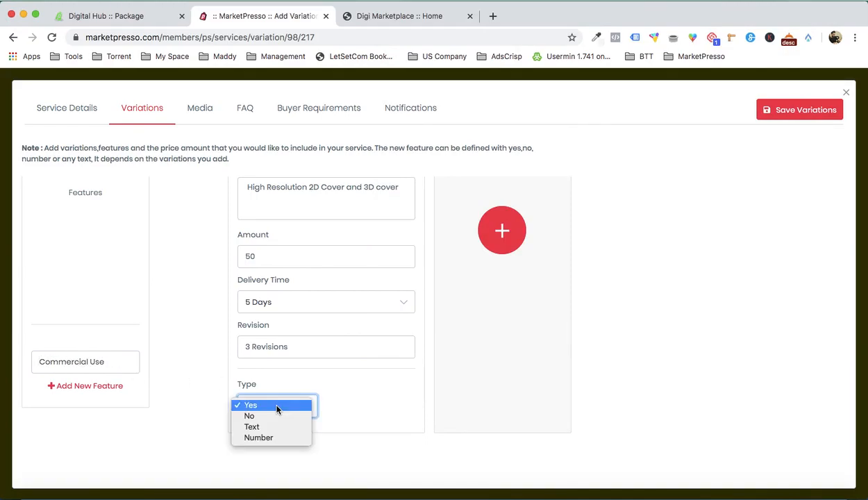
click(280, 410)
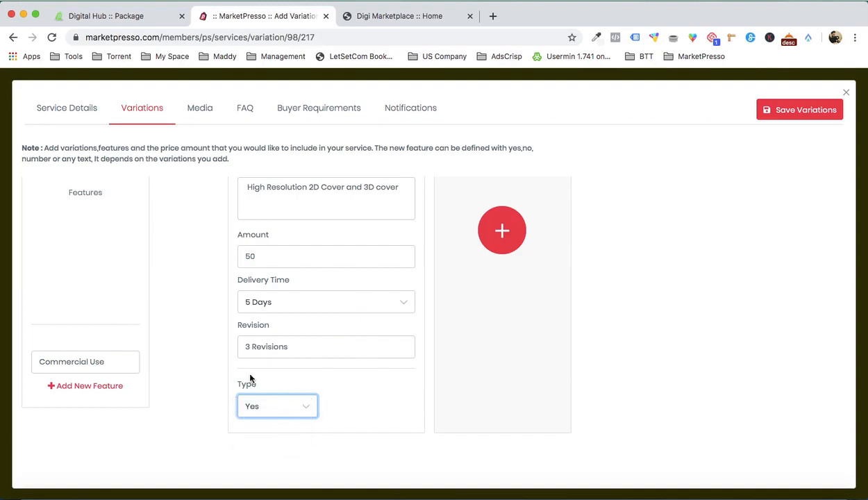
- Add a second feature row and try to fill it with 3D Image copied from the Word document
click(688, 478)
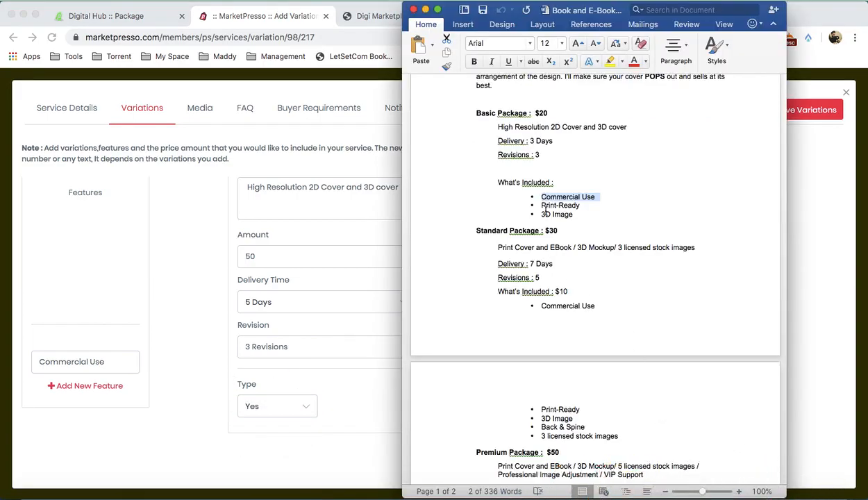
drag(541, 214, 572, 214)
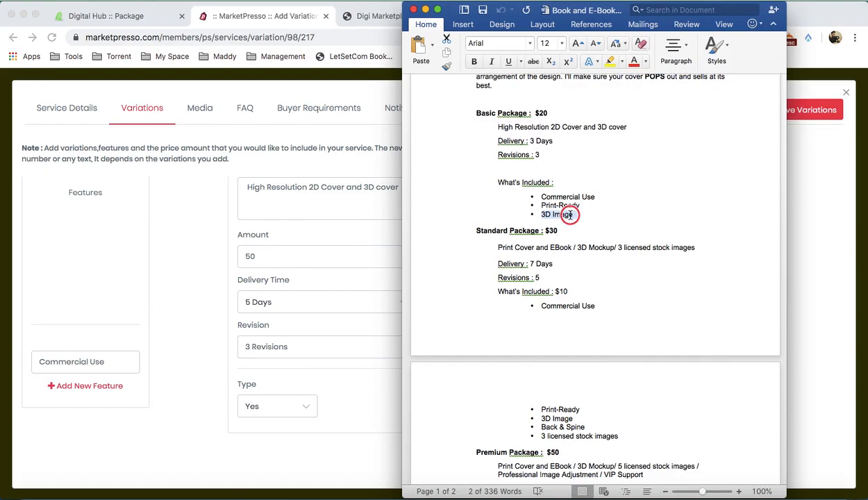
click(140, 316)
click(96, 386)
key(super+v)
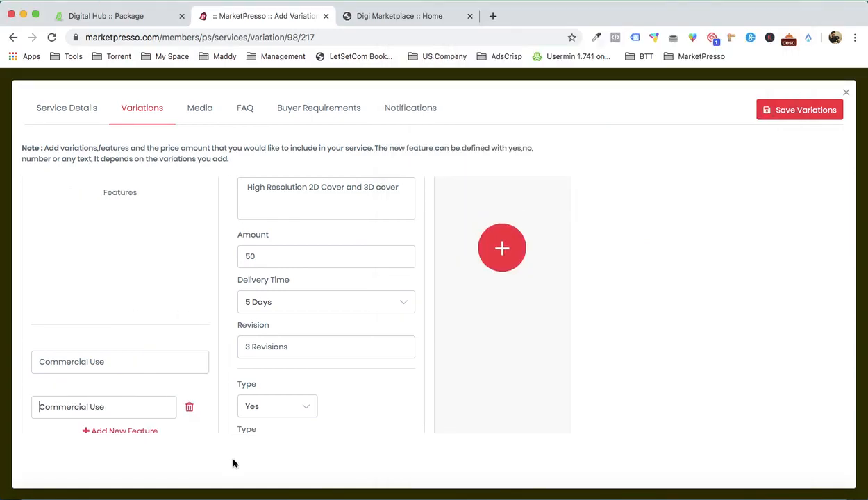
scroll(236, 372, down, 2)
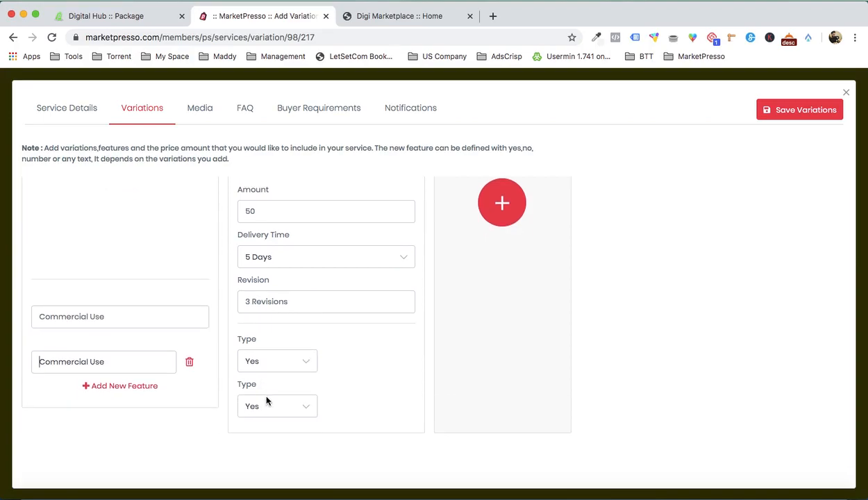
- Add two more variations to the service and title them Standard and Premium
scroll(375, 364, up, 4)
scroll(380, 369, up, 2)
click(515, 366)
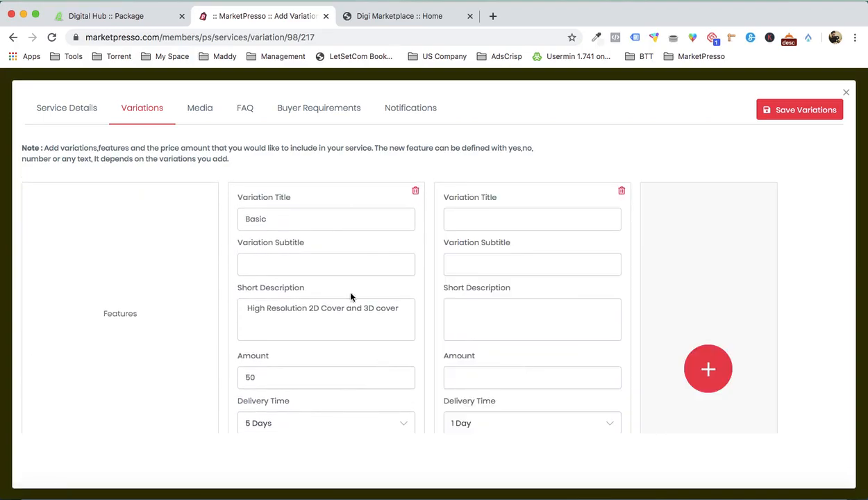
click(445, 214)
text(Standard)
click(708, 368)
click(656, 217)
text(Prem)
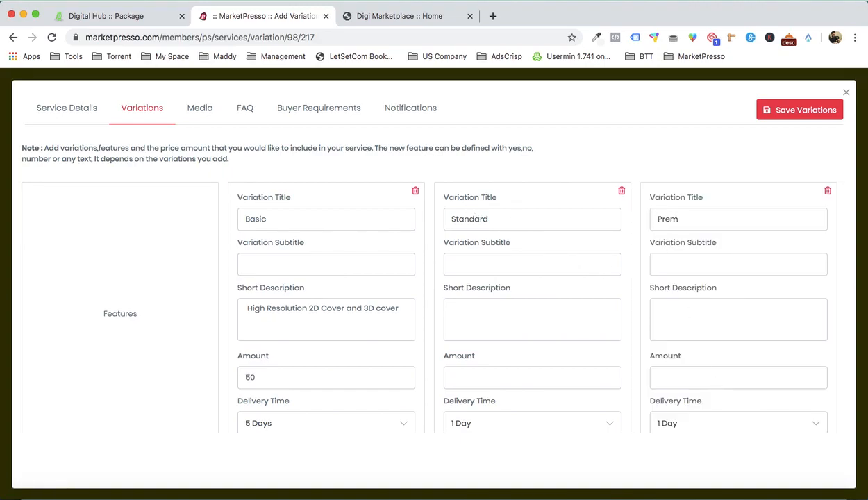
text(oum)
- Set the amount to 100 for the Standard variation and 150 for the Premium variation
mouse_move(656, 439)
scroll(501, 337, down, 1)
click(496, 336)
text(100)
key(Tab)
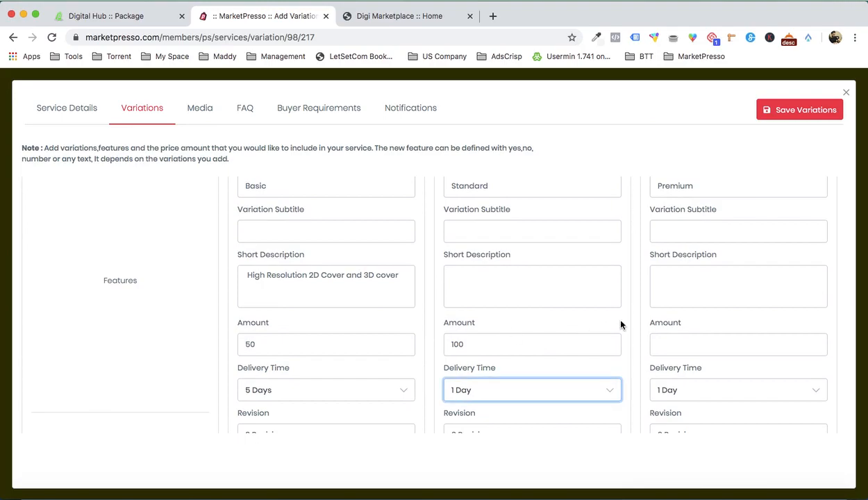
click(653, 341)
text(150)
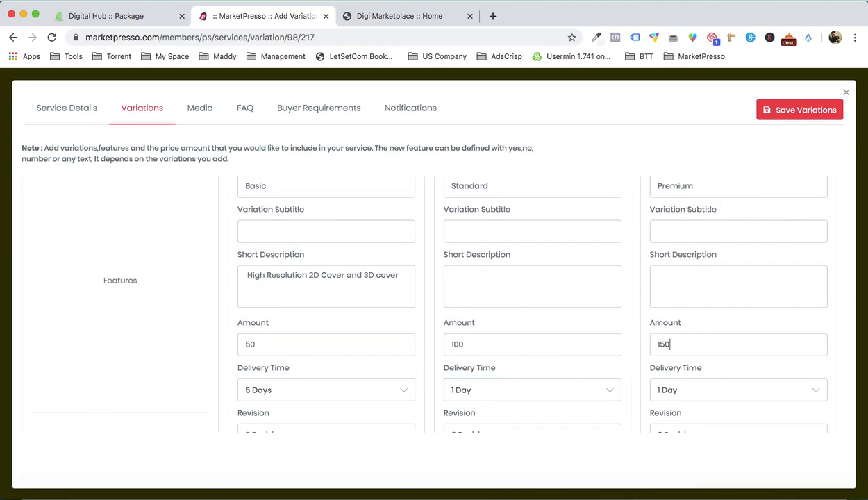
- Set the delivery time to 4 Days for the Standard variation and 2 Days for the Premium variation
click(572, 396)
click(543, 422)
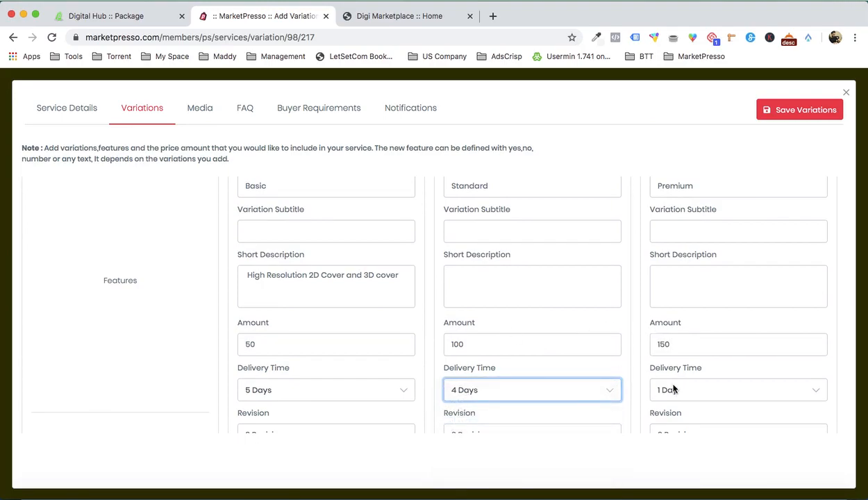
click(668, 390)
click(684, 400)
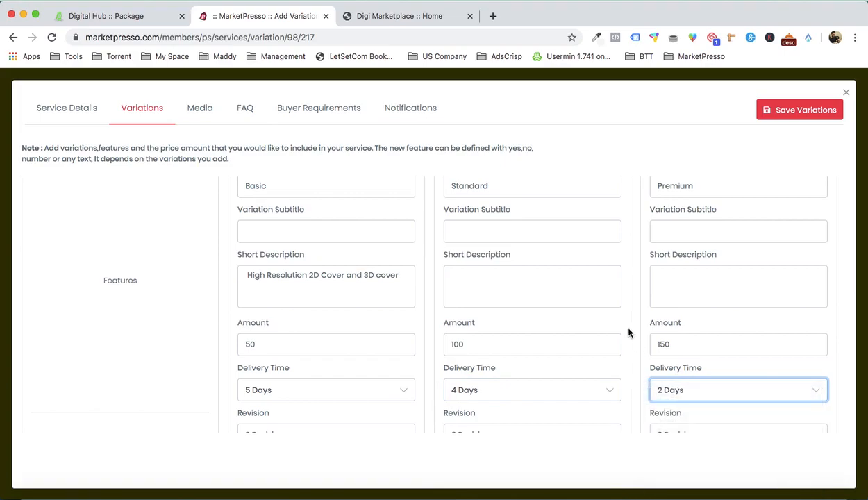
- Set the revision value to 5 Revisions for both the Standard and Premium variations
scroll(628, 331, down, 3)
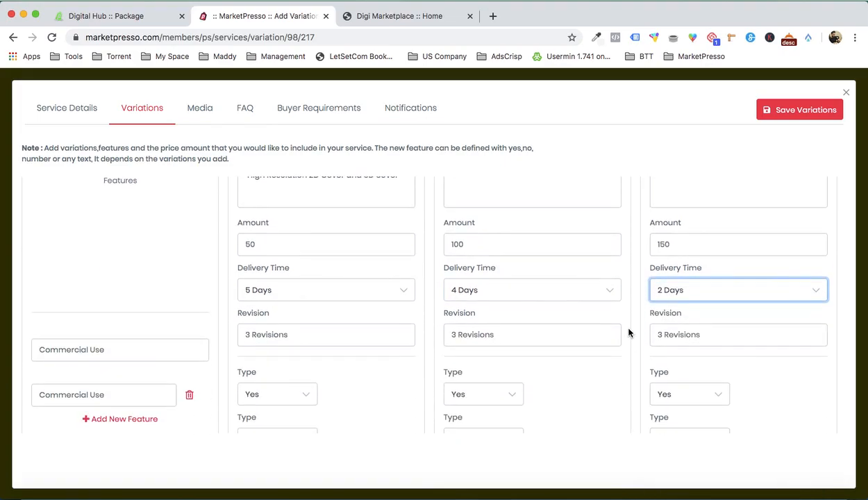
triple_click(332, 334)
click(484, 339)
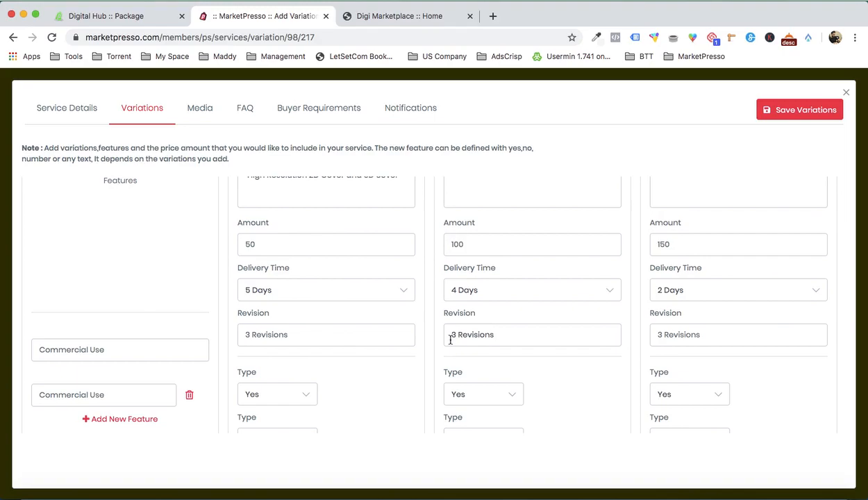
key(Right)
key(BackSpace)
text(5)
click(679, 334)
key(BackSpace)
text(5)
- Add a third feature row and fill it with Back & Spine copied from the Standard package in the Word document
scroll(530, 359, down, 1)
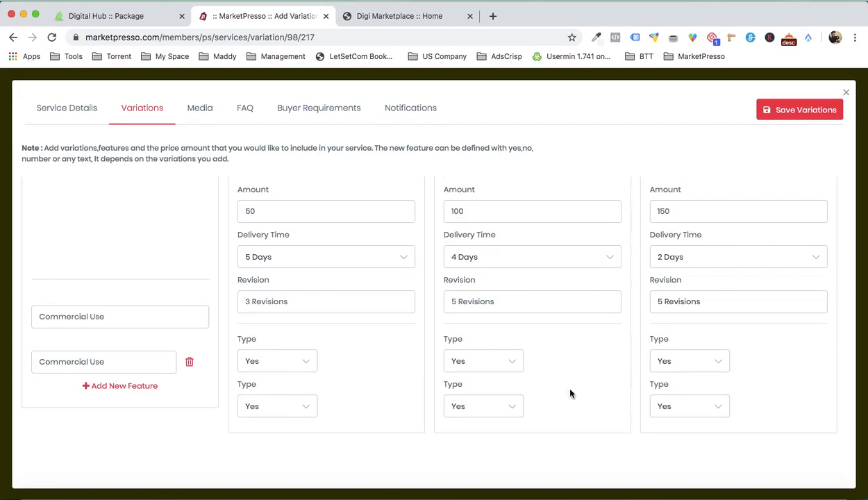
click(714, 489)
scroll(669, 321, down, 5)
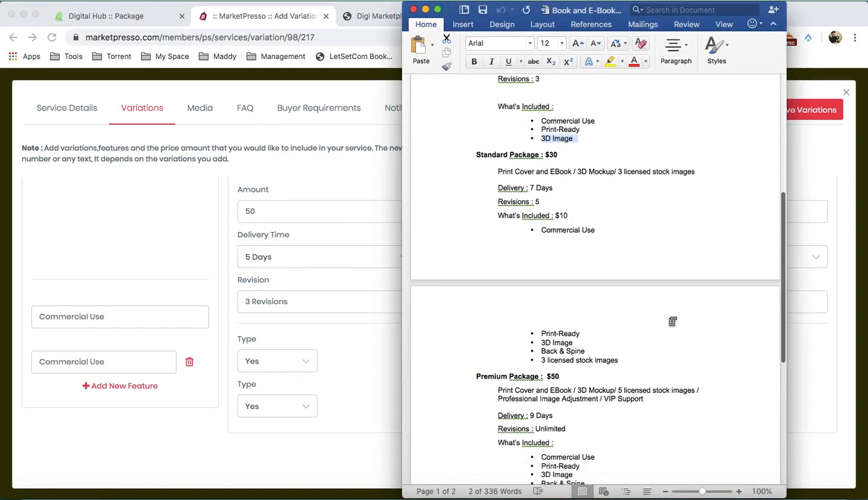
drag(540, 338, 581, 340)
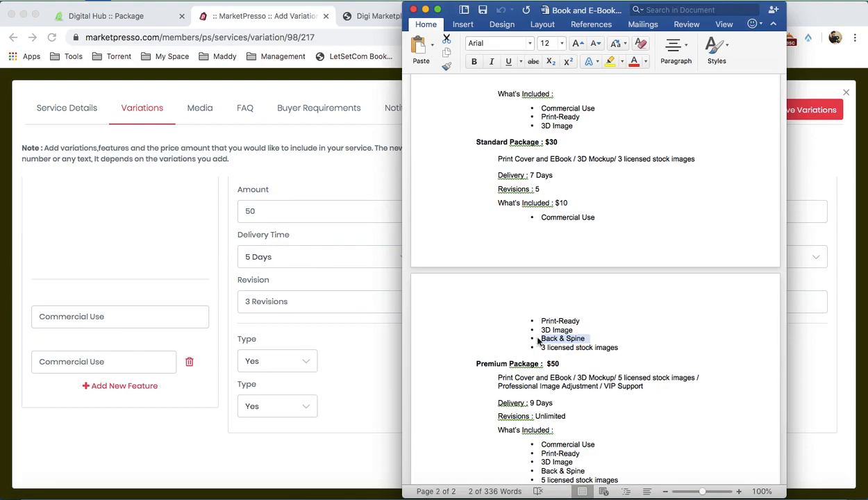
click(120, 387)
click(117, 386)
click(105, 400)
text(•	Back & Spine)
scroll(111, 356, down, 2)
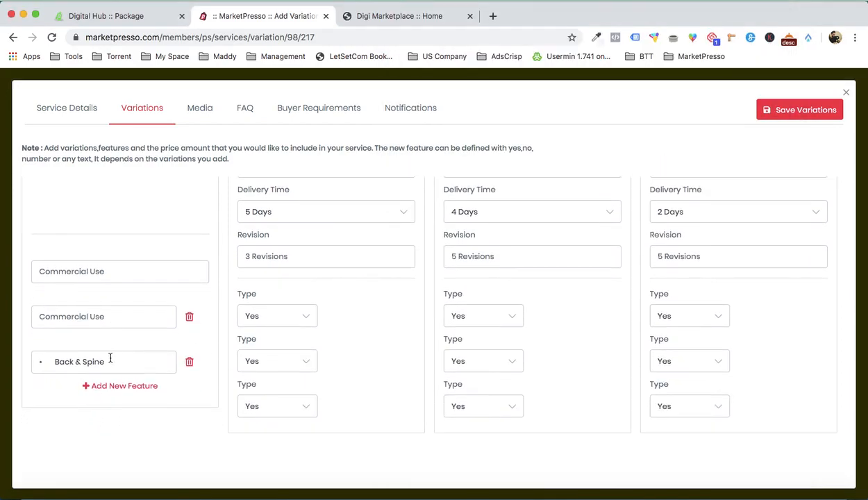
- Strip the bullet from the Back & Spine feature and set its type to No for the Basic variation
click(54, 362)
drag(54, 362, 38, 362)
key(BackSpace)
click(287, 403)
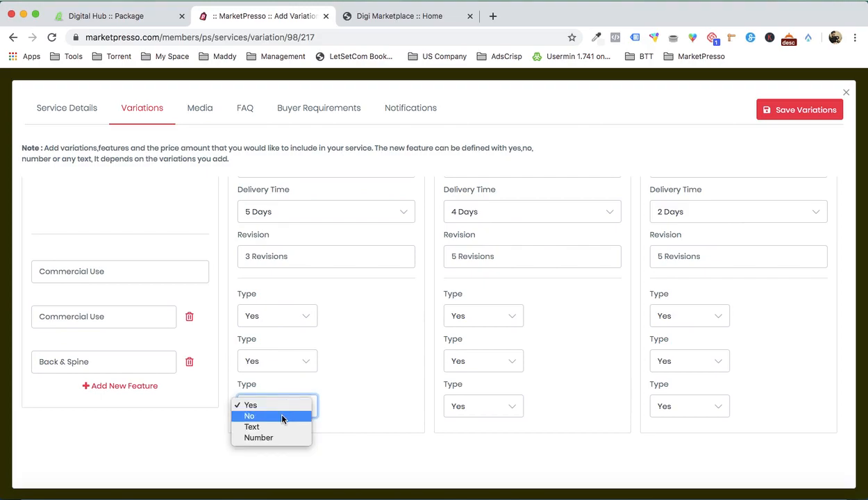
click(283, 417)
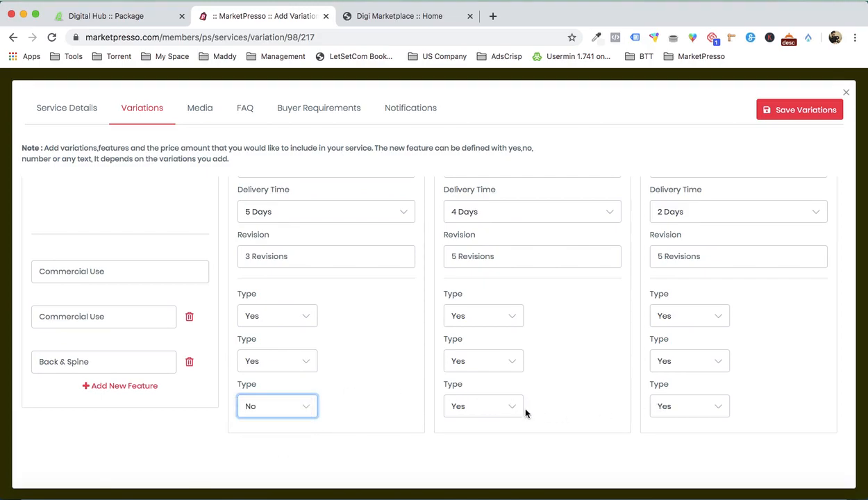
- Add a fourth feature reading 3 licensed stock images, copied from the Word document, and strip its bullet
click(140, 385)
click(721, 477)
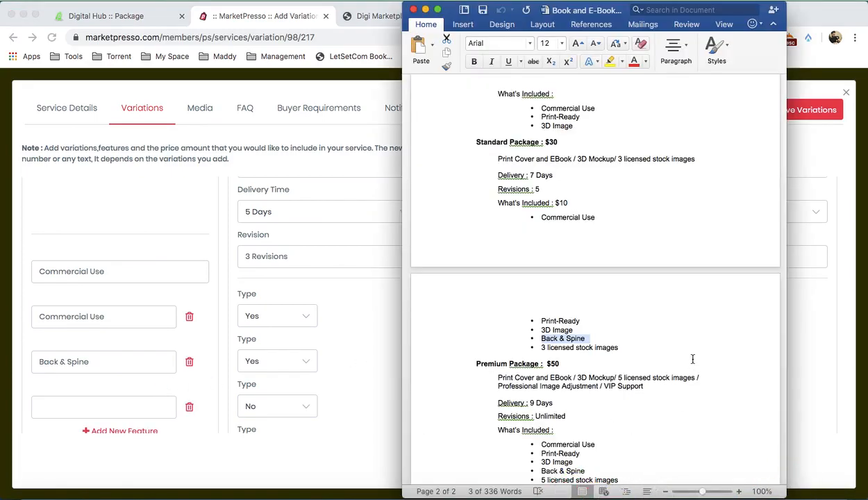
drag(540, 348, 611, 347)
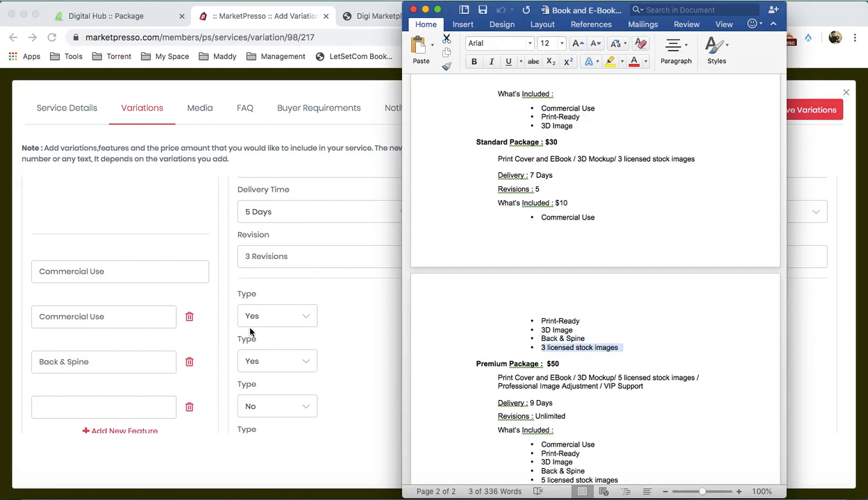
click(104, 386)
click(105, 407)
key(super+v)
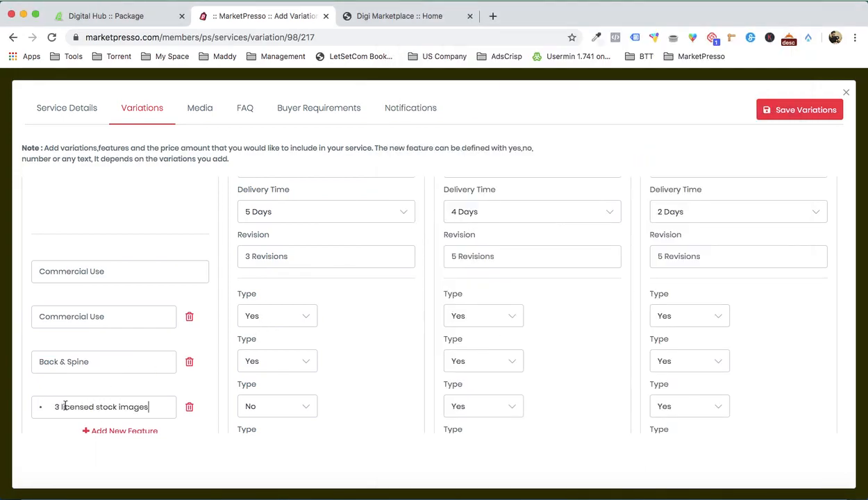
key(shift+Right)
key(shift+Right)
key(BackSpace)
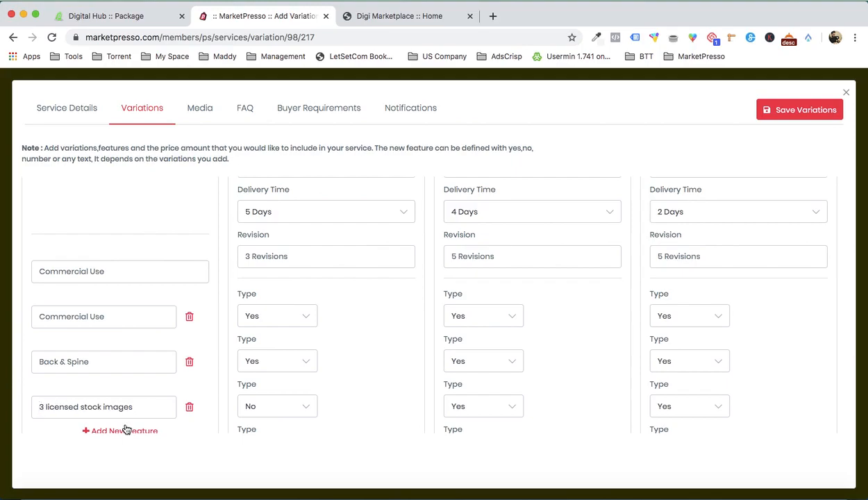
- Set the type of the 3 licensed stock images feature to No for the Basic and Standard variations
scroll(240, 386, down, 2)
click(285, 409)
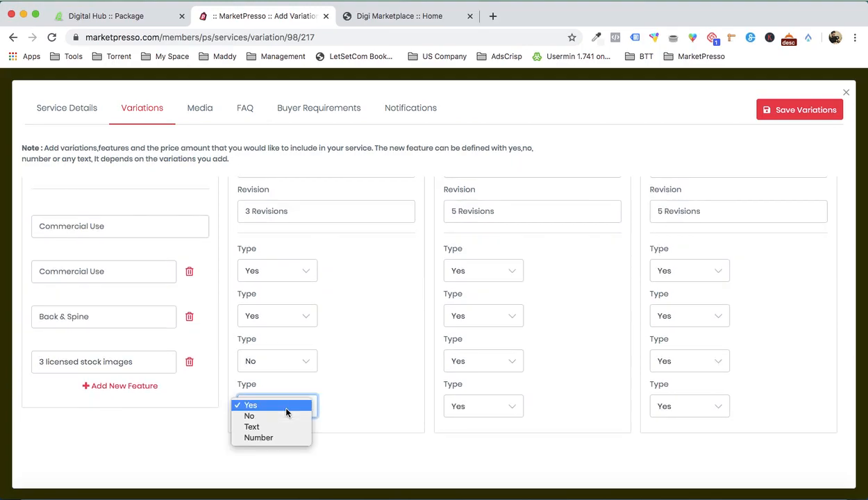
click(280, 417)
click(485, 410)
click(485, 415)
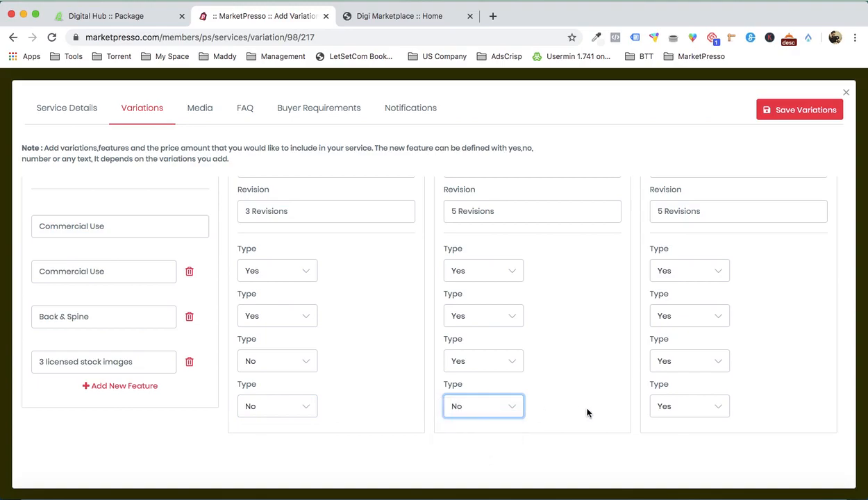
- Copy the Premium package description from the Word document into the Premium short description and remove its leading space
scroll(682, 375, up, 5)
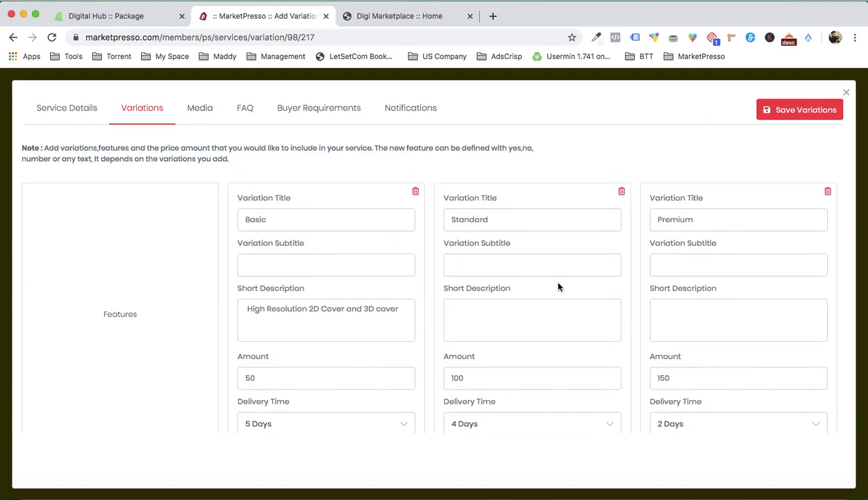
scroll(570, 295, down, 2)
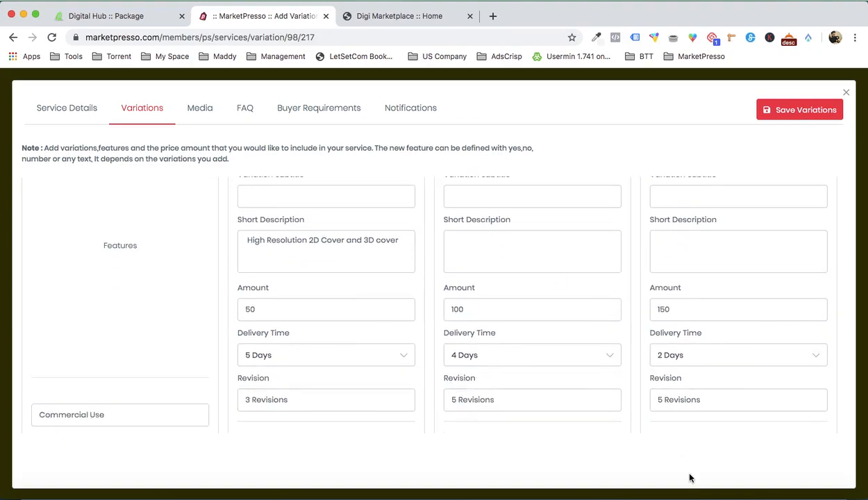
click(709, 483)
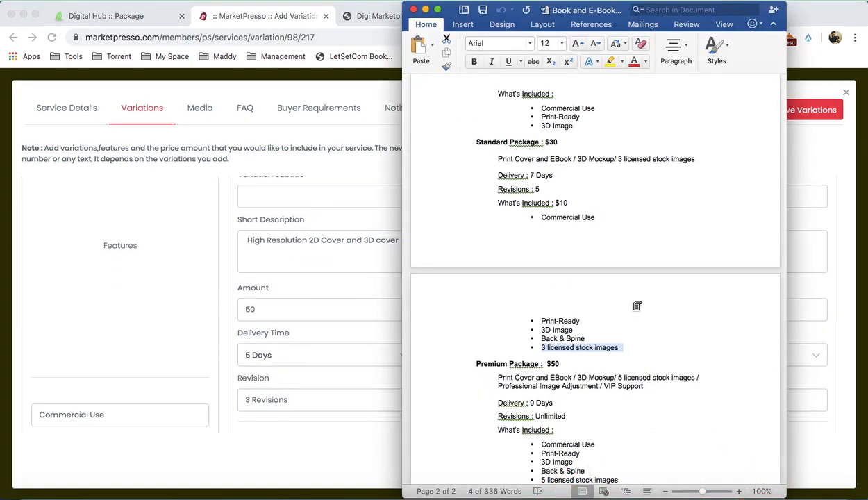
scroll(634, 301, down, 2)
drag(499, 317, 643, 326)
key(super+c)
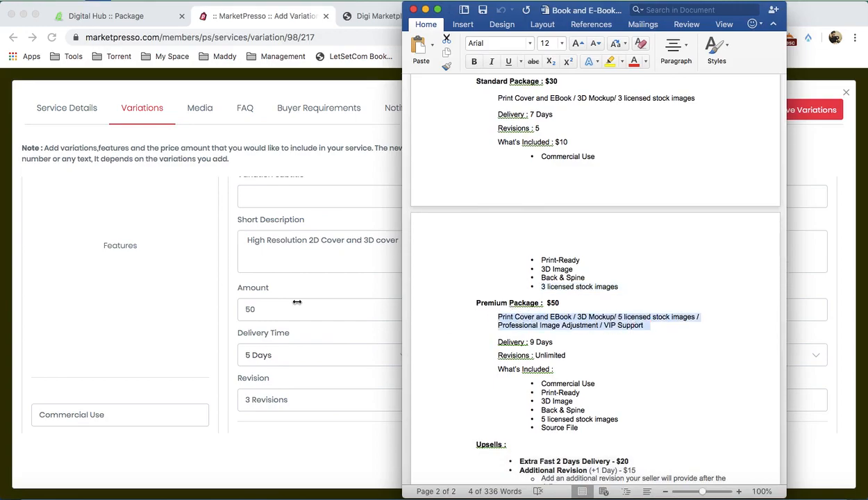
click(387, 258)
click(673, 243)
key(super+v)
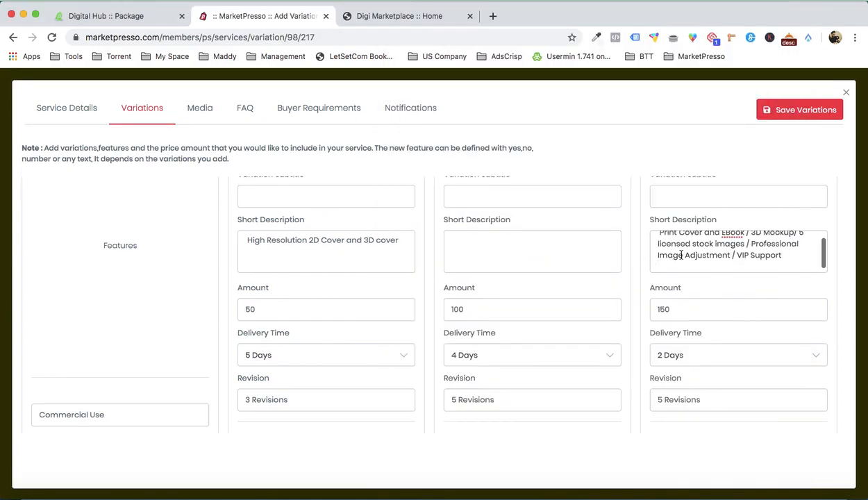
key(BackSpace)
key(Delete)
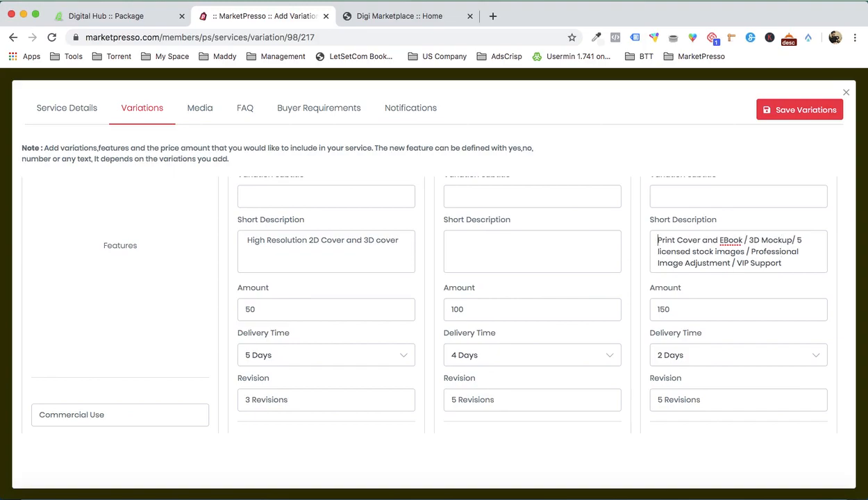
- Copy the Standard package description from the Word document into the Standard variation's short description
click(696, 479)
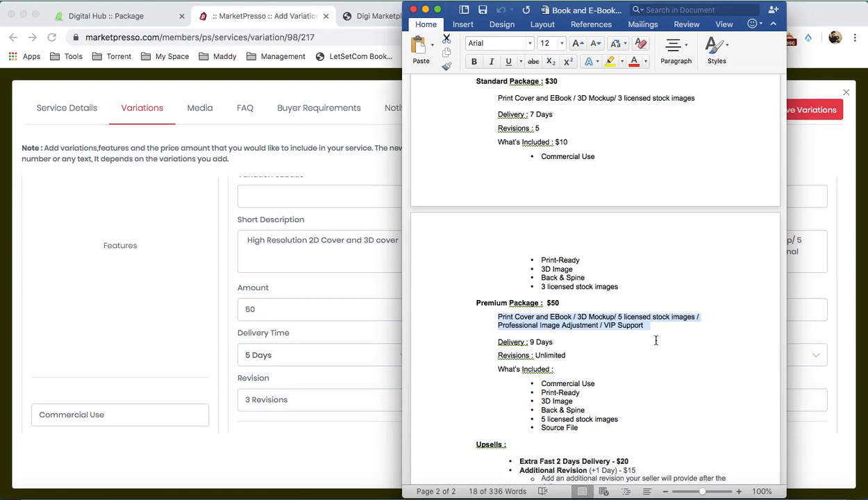
scroll(656, 340, up, 2)
drag(498, 142, 691, 143)
click(362, 273)
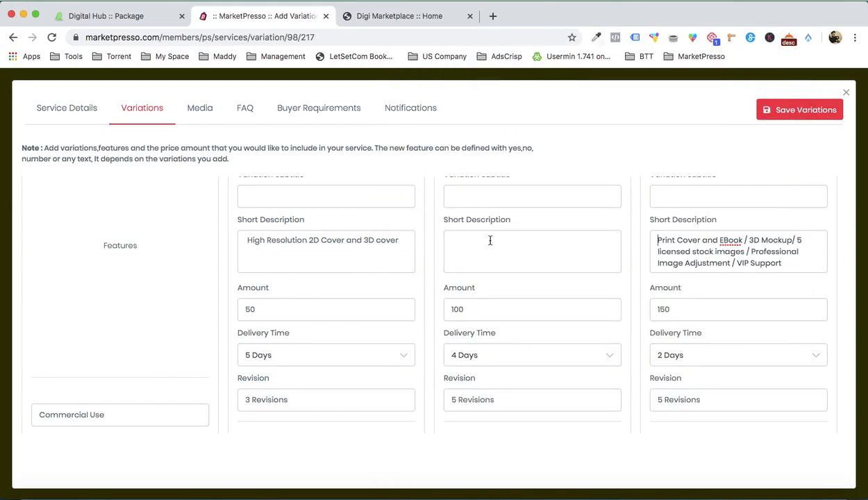
key(super+v)
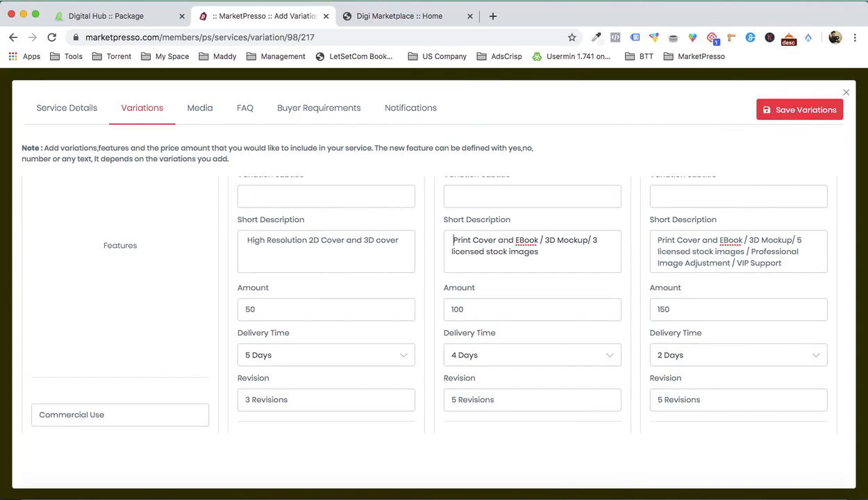
- Review the three variation columns and save the service's variations
scroll(549, 245, up, 2)
scroll(549, 245, down, 5)
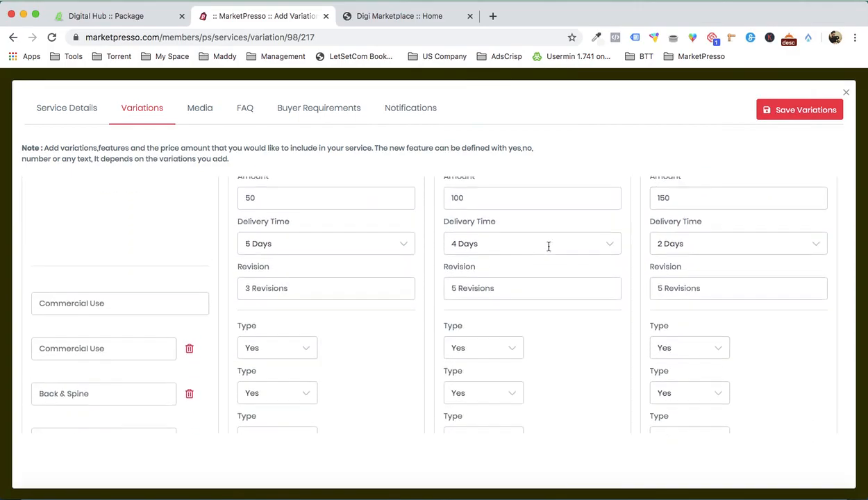
scroll(549, 247, down, 2)
scroll(549, 248, up, 5)
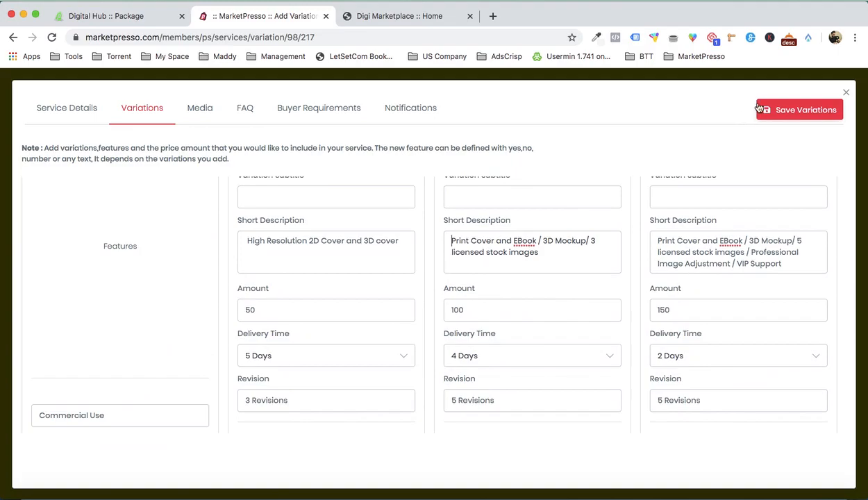
click(780, 110)
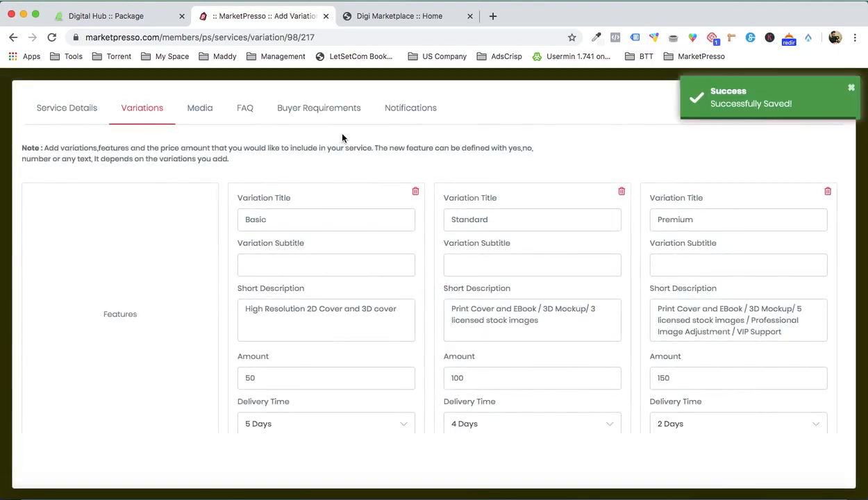
- Add the Orange Moon book cover from the image library to the service's media
click(181, 121)
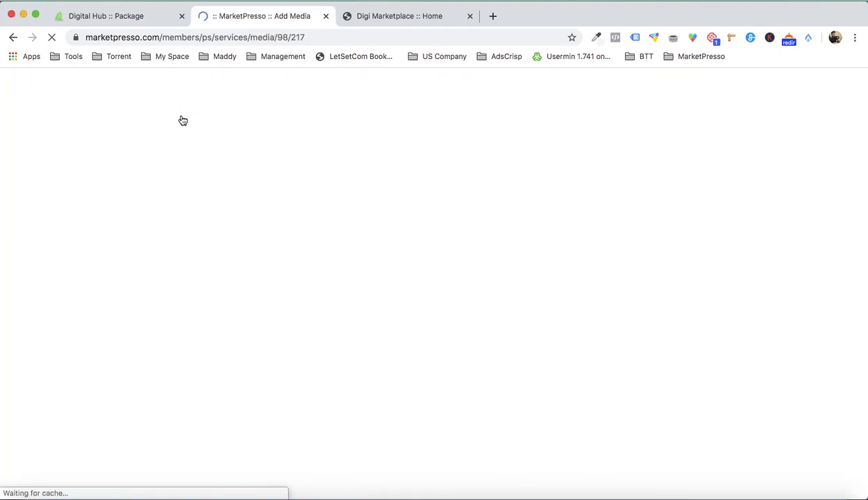
click(143, 290)
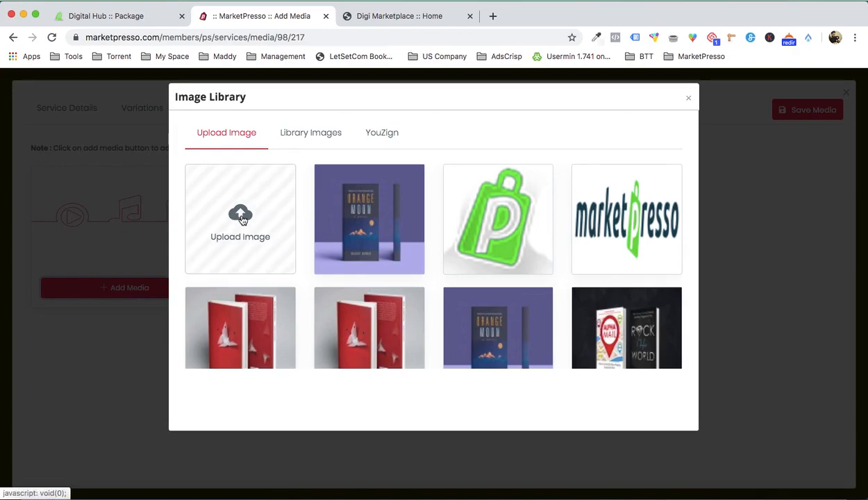
click(350, 219)
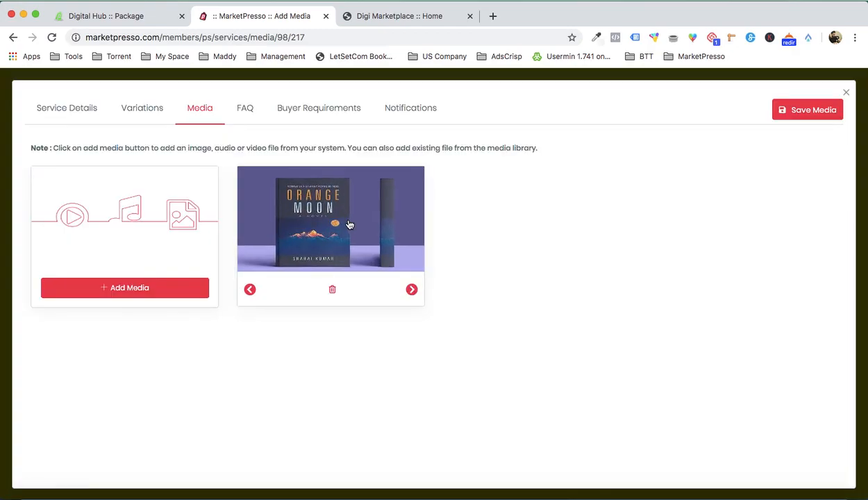
- Upload BOOK 1.jpg to the image library as further media for the service
click(136, 285)
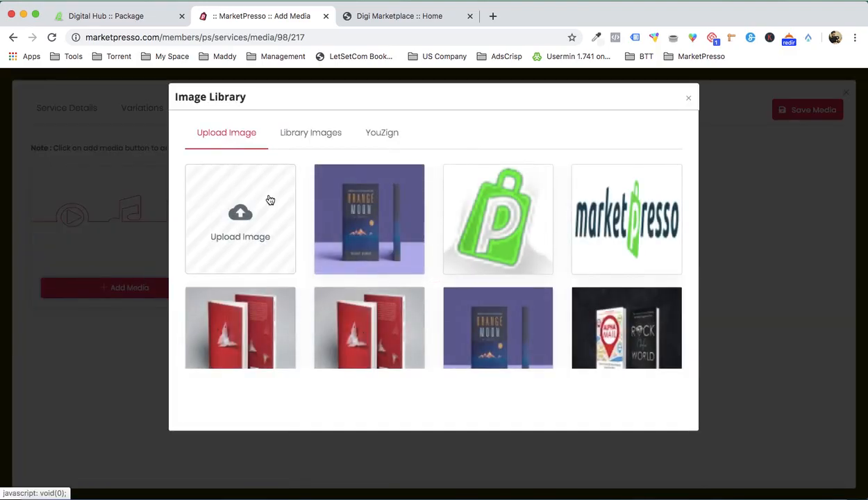
click(240, 211)
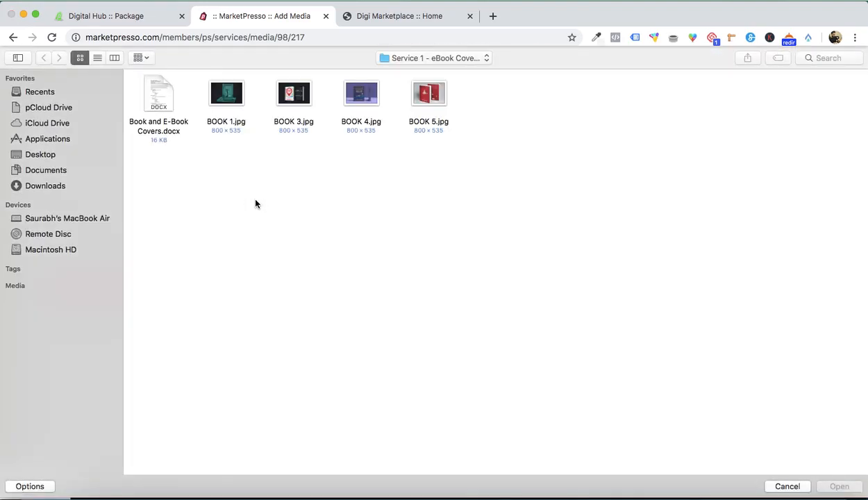
double_click(227, 96)
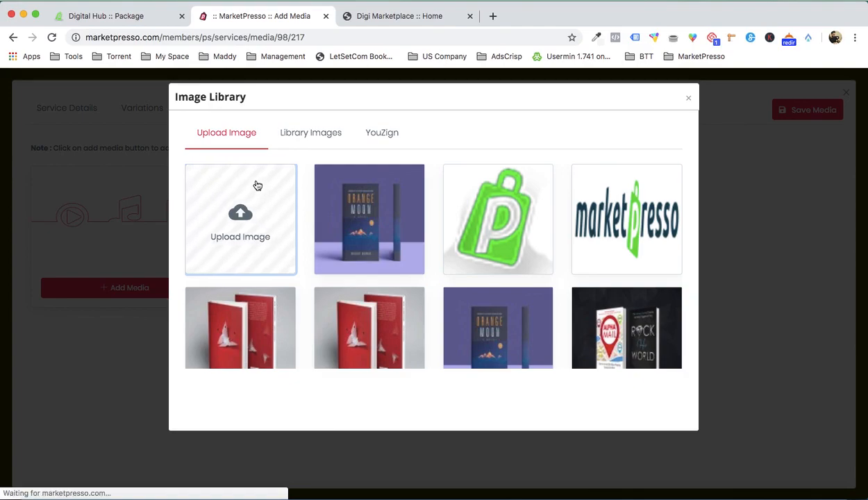
- Upload BOOK 3.jpg and BOOK 5.jpg to the image library for the service
click(243, 218)
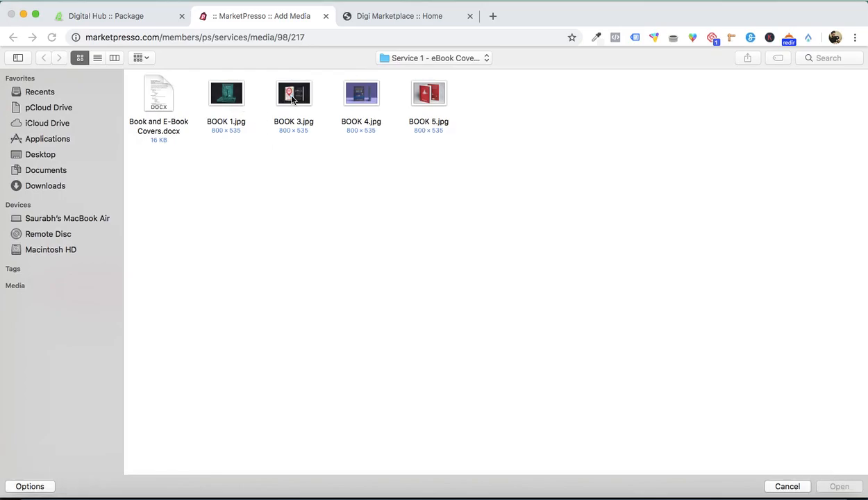
double_click(293, 97)
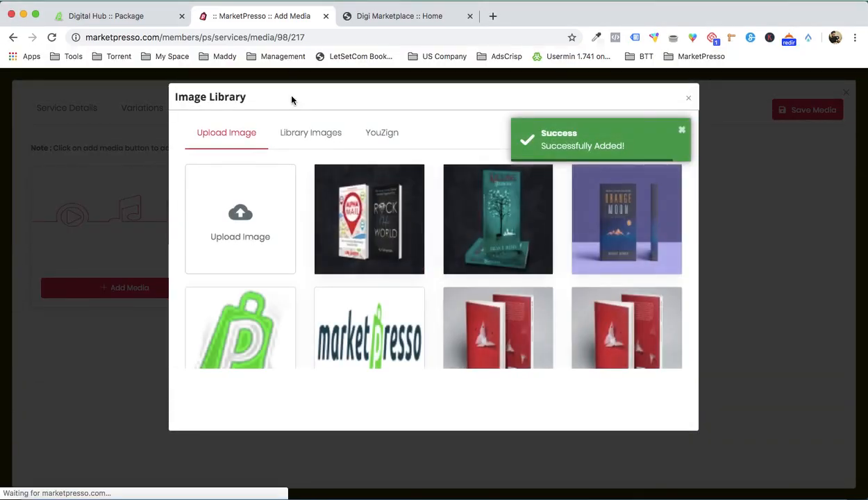
click(273, 198)
double_click(438, 101)
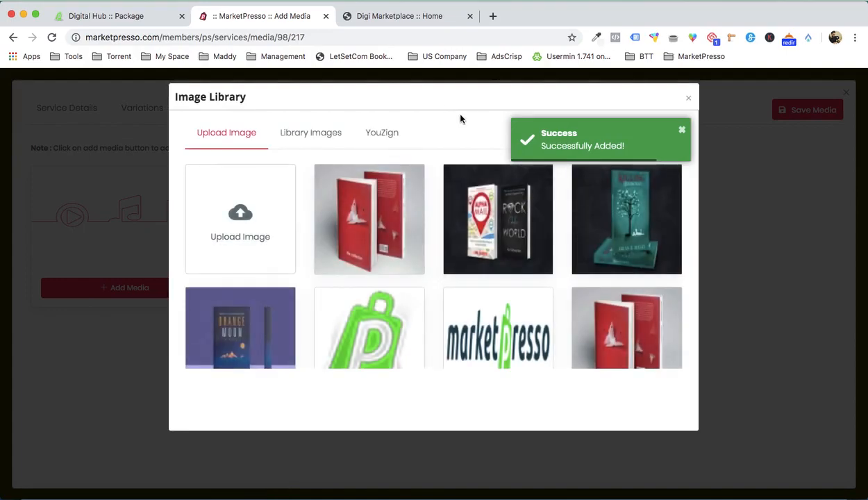
- Add the red The Collector, Alpha Mail and Killing Hemingway book covers to the service's media and save the media
click(353, 221)
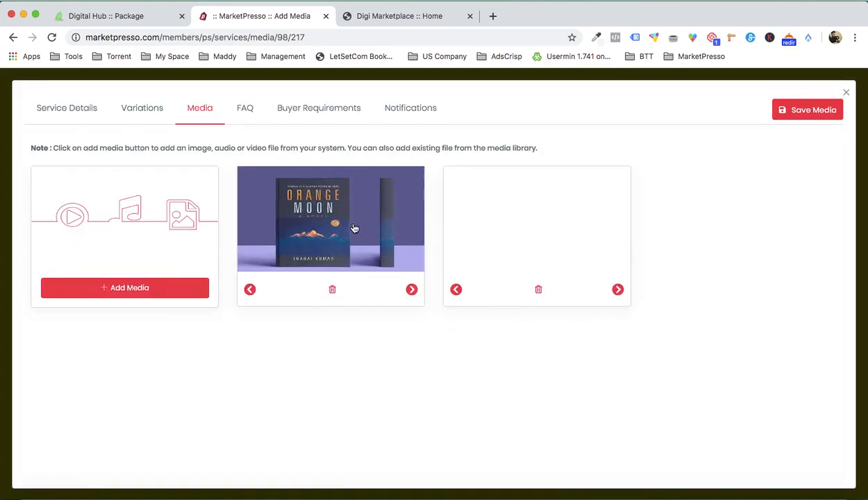
click(165, 291)
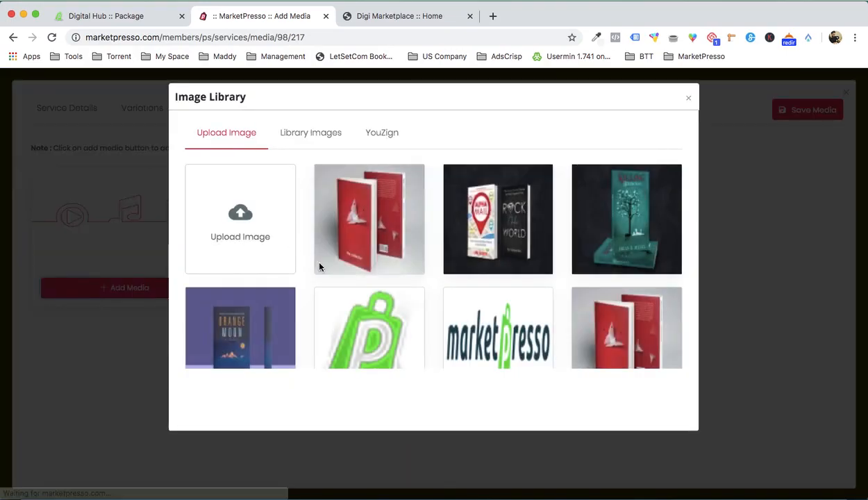
click(483, 216)
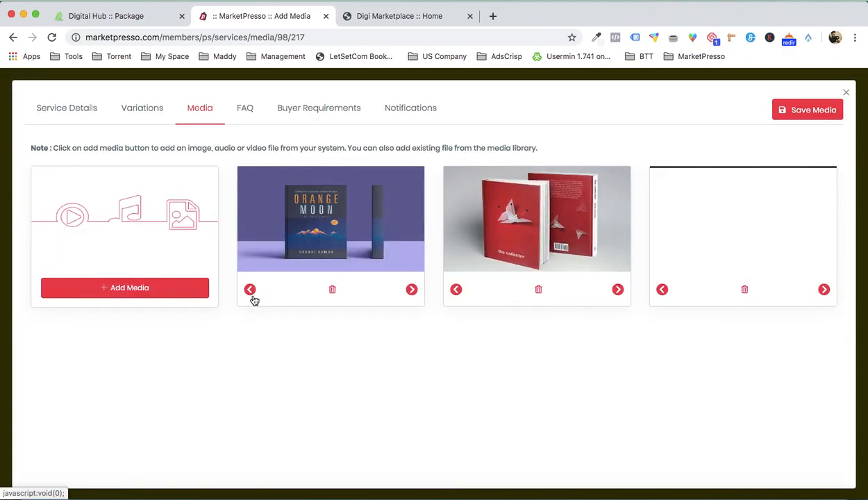
click(168, 289)
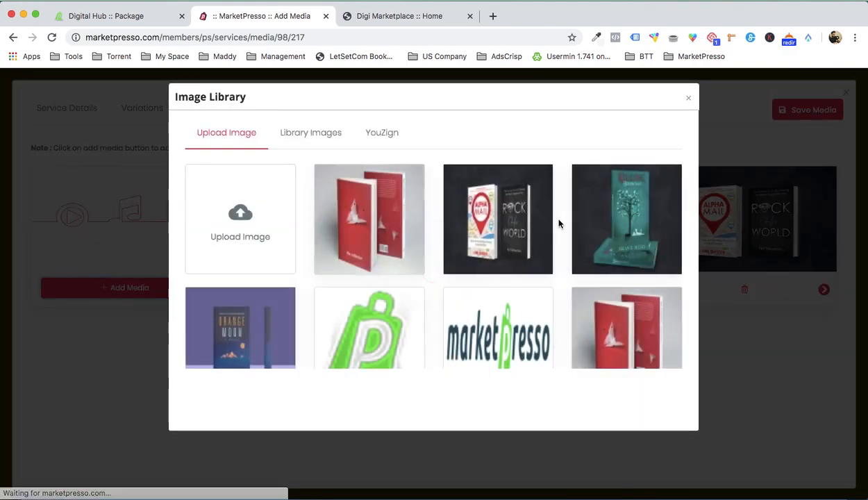
click(610, 222)
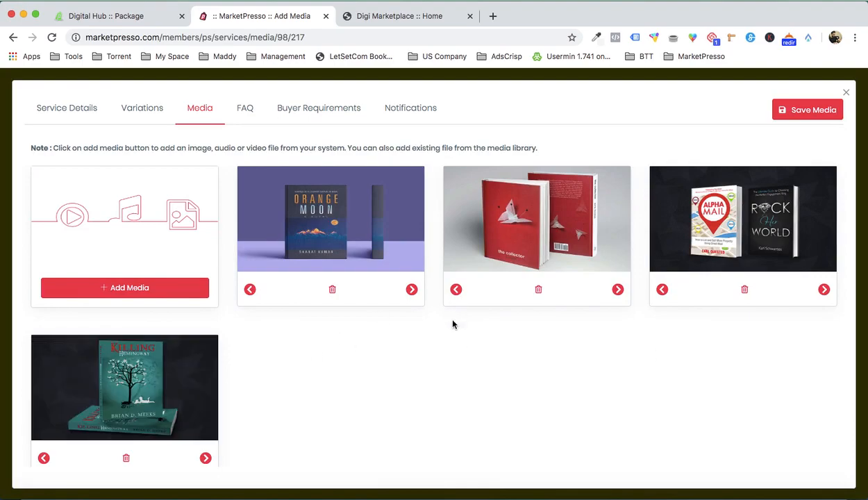
click(799, 113)
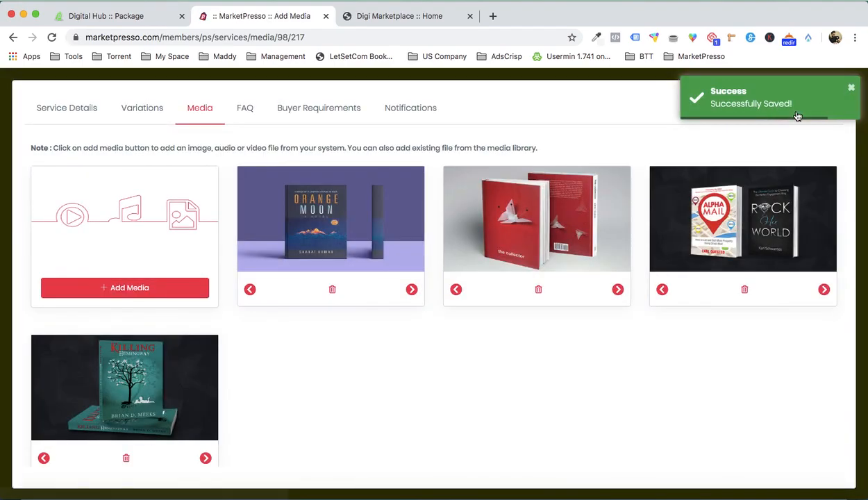
- Add an FAQ titled "FAQ" with the question "How much would be the delivery time?" answered "3 days", save it and close the service editor
click(245, 109)
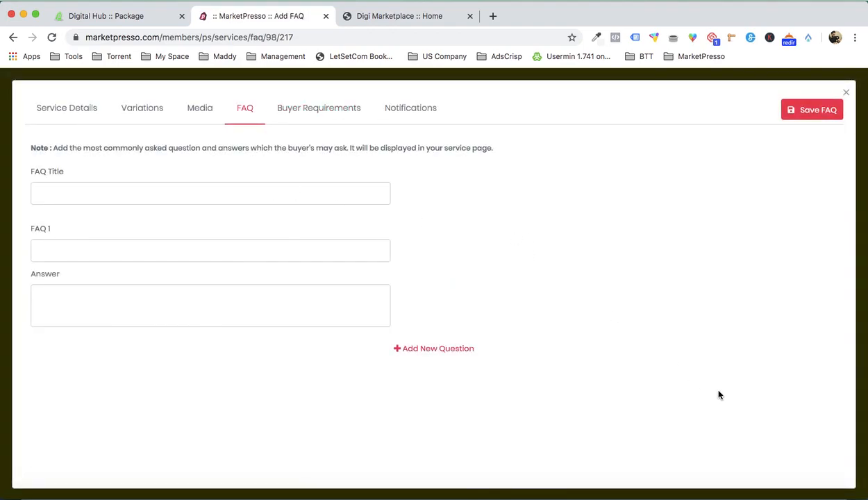
click(677, 480)
scroll(637, 316, down, 10)
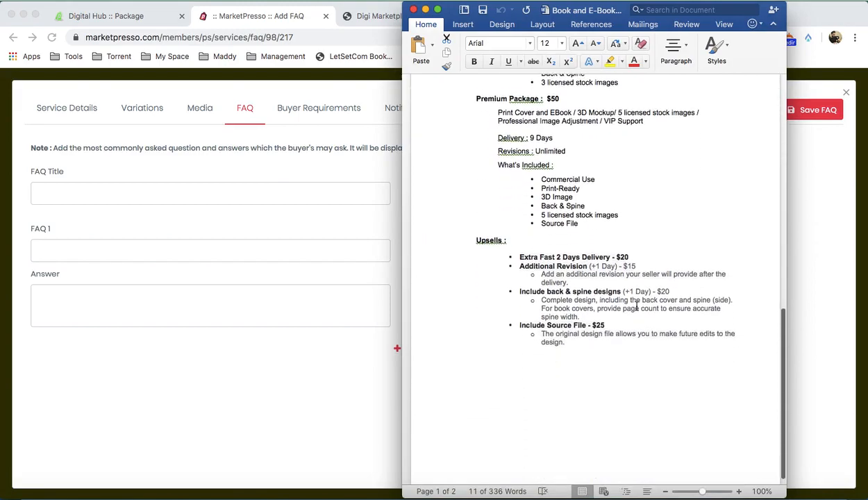
scroll(637, 307, up, 15)
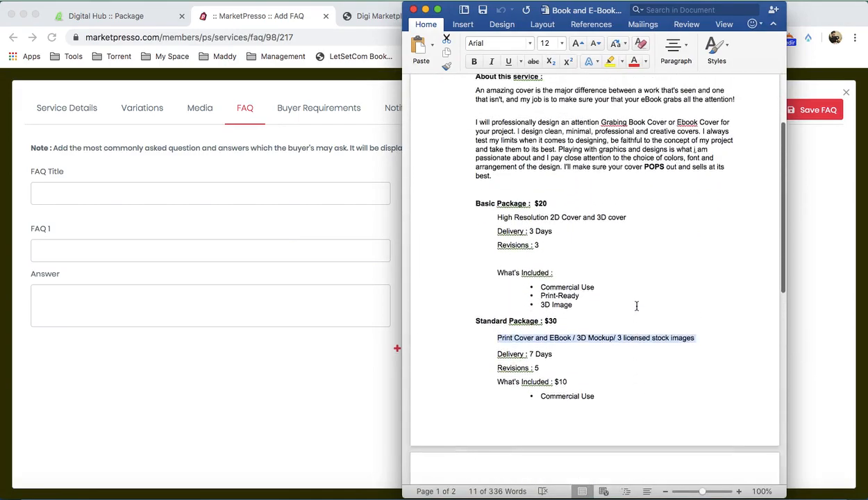
click(301, 430)
click(106, 188)
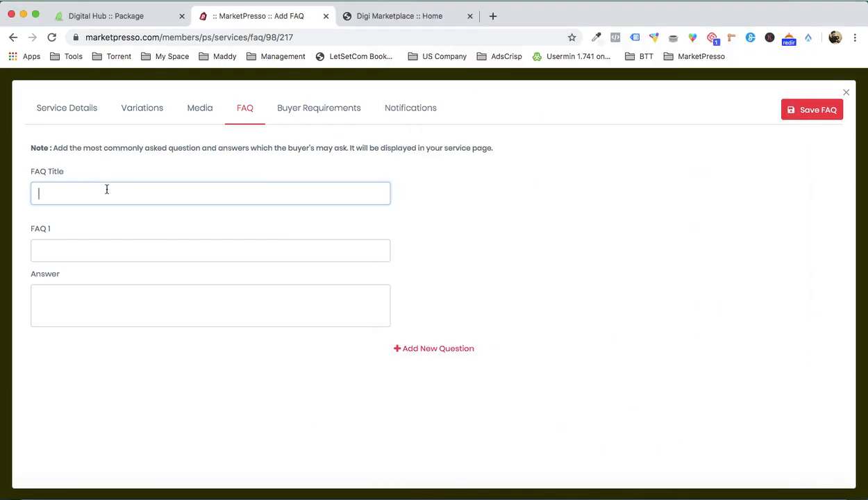
click(74, 251)
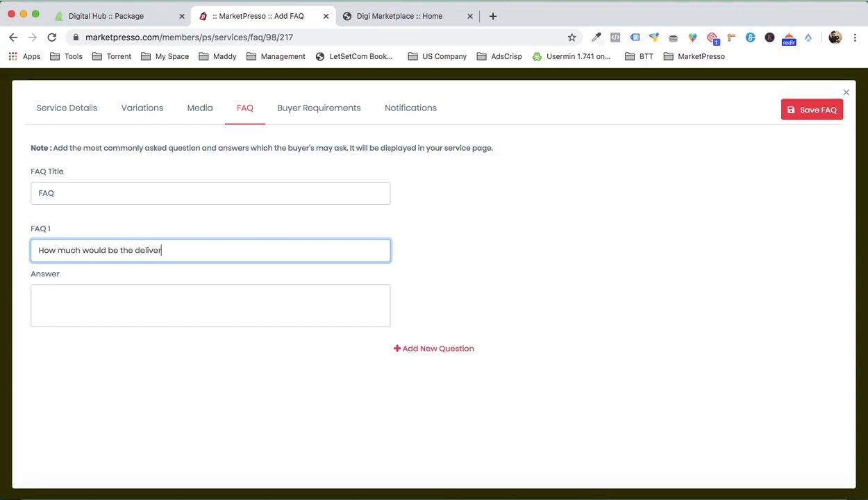
click(78, 318)
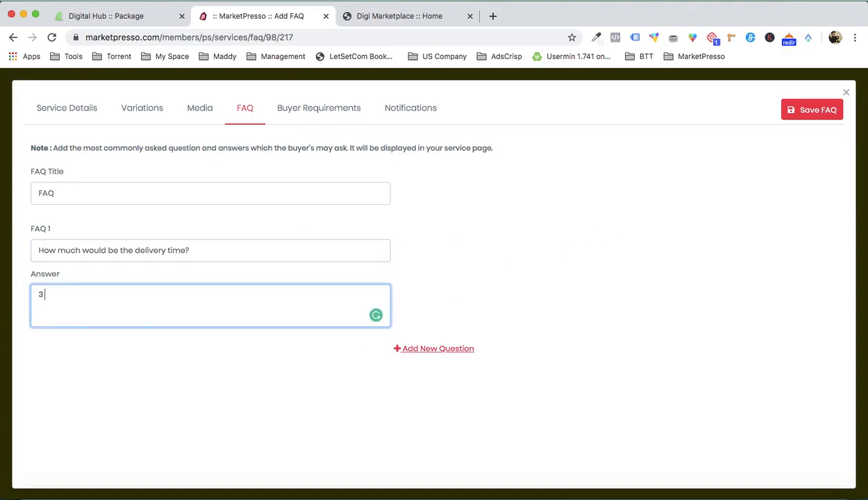
click(811, 110)
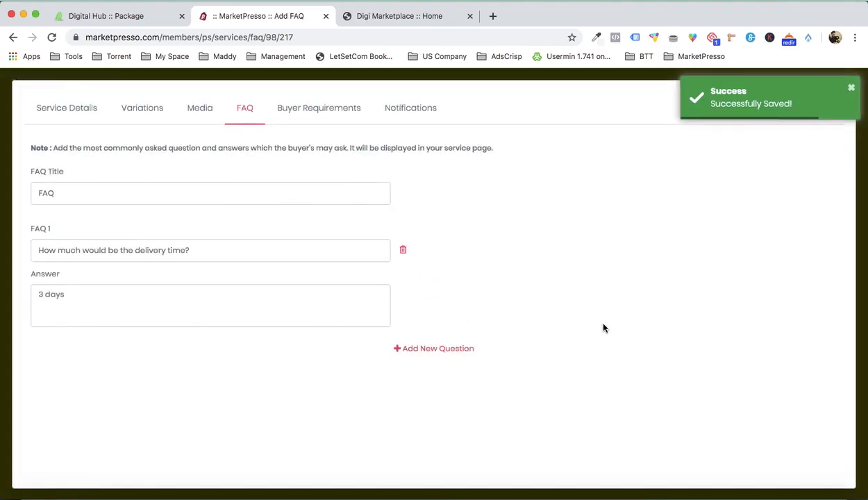
click(853, 91)
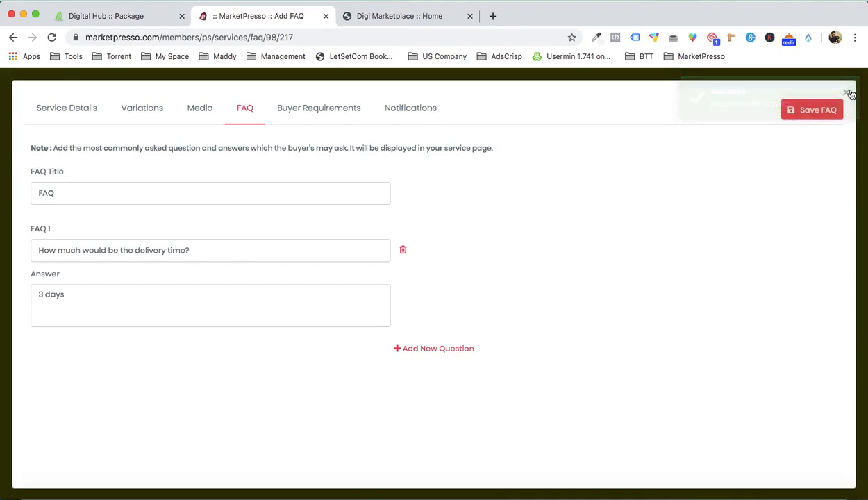
click(849, 93)
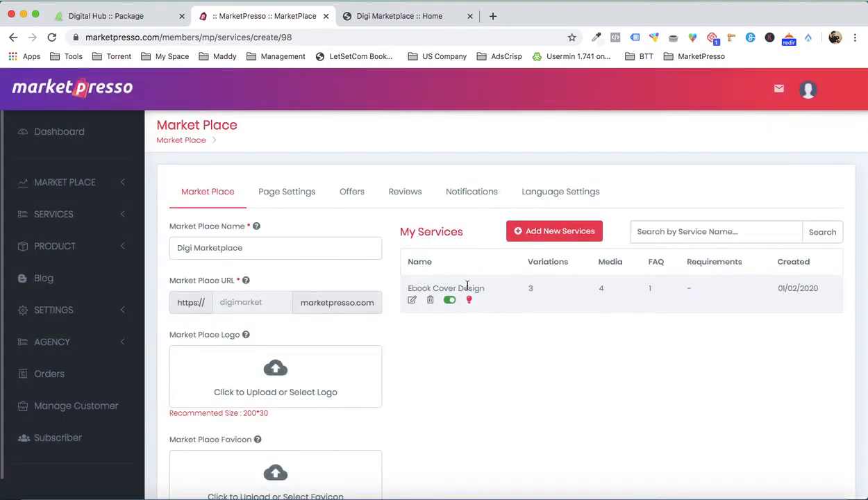
- Reload the live Digi Marketplace home page and activate the Ebook Cover Design service as a popular service in My Services
click(419, 18)
key(super+r)
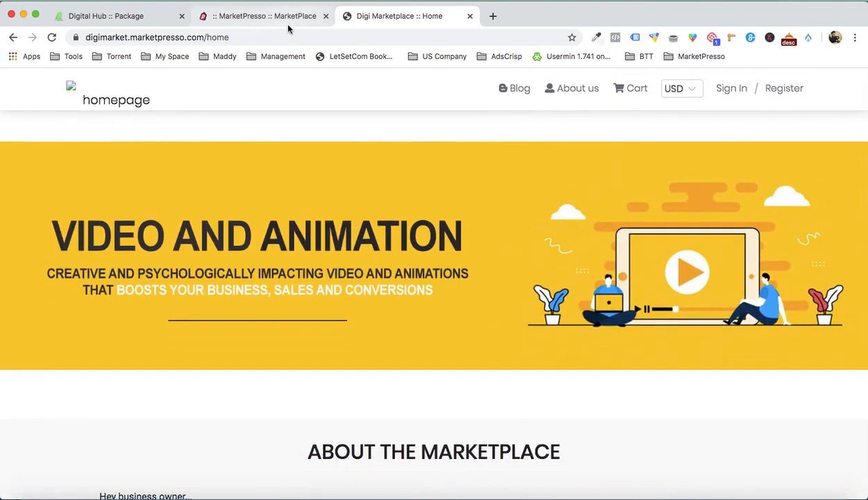
click(264, 16)
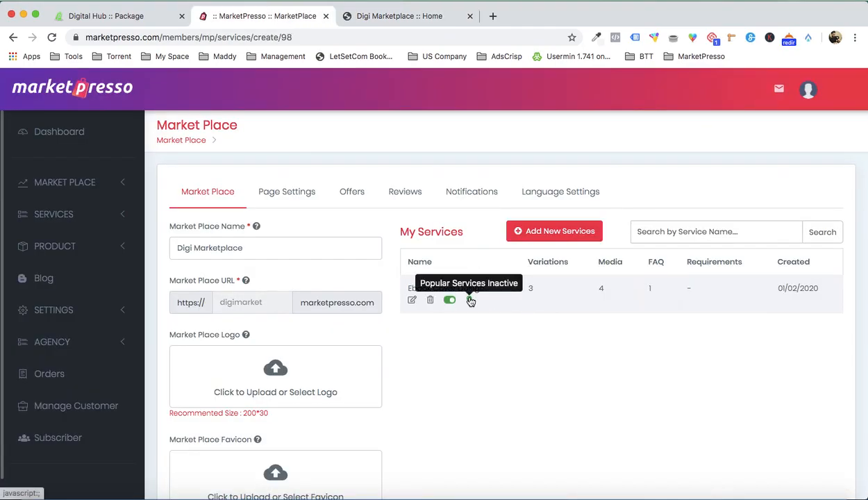
click(471, 301)
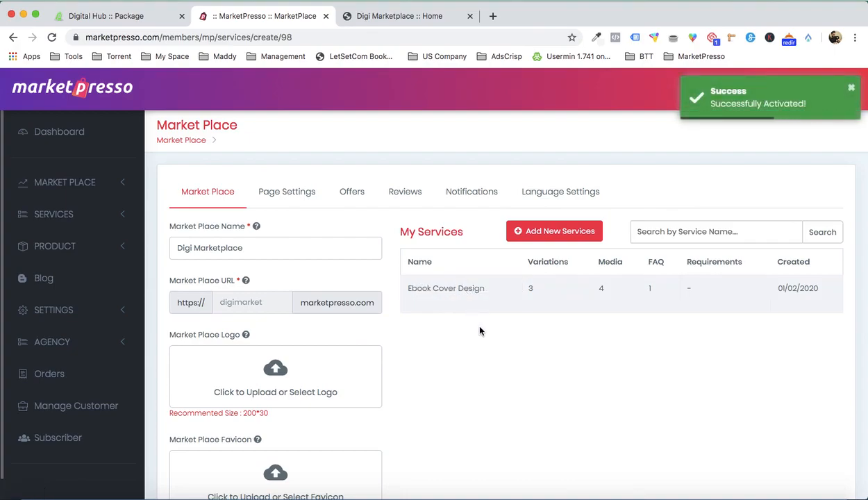
- Examine the Popular Services section on the live Digi Marketplace home page and its Ebook Cover Design card
click(401, 16)
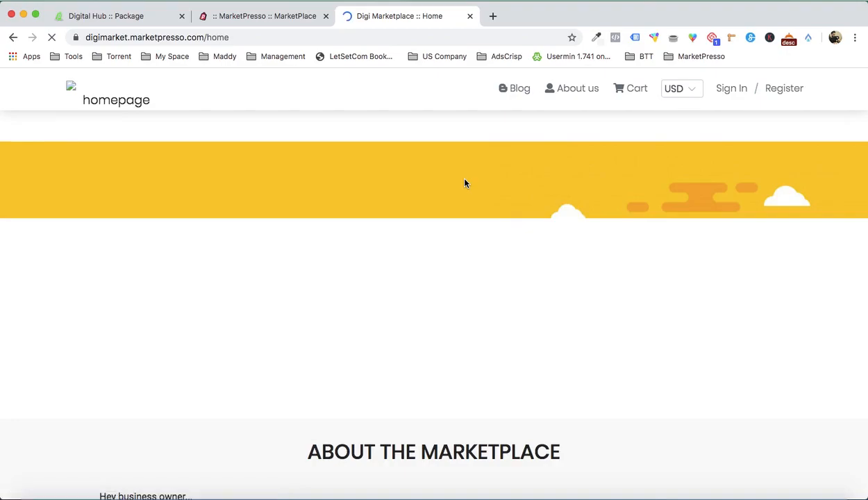
scroll(465, 183, down, 8)
scroll(465, 181, down, 3)
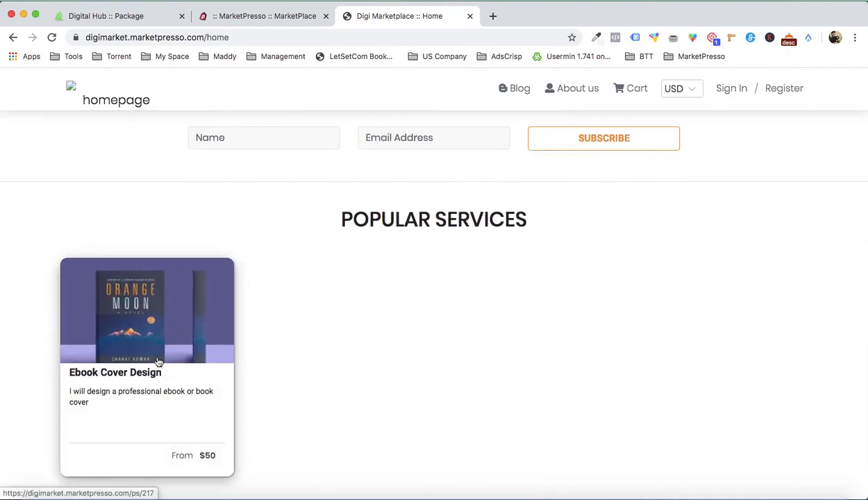
scroll(158, 362, down, 2)
scroll(331, 353, up, 4)
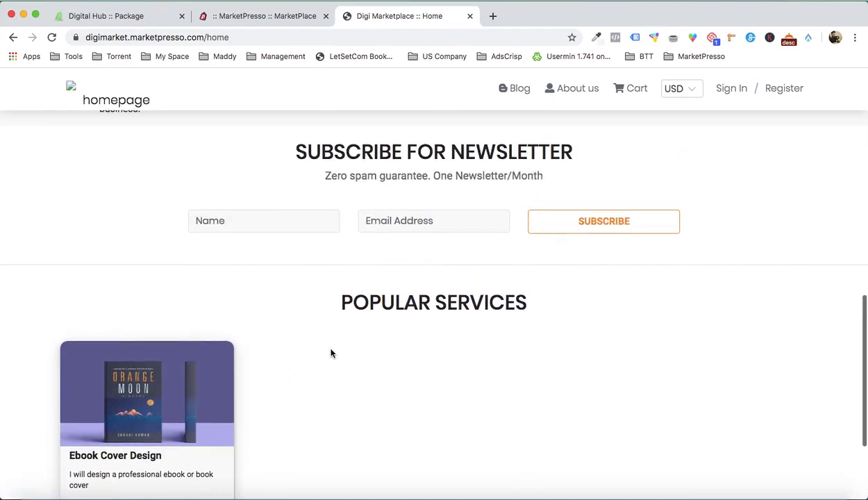
scroll(330, 354, down, 1)
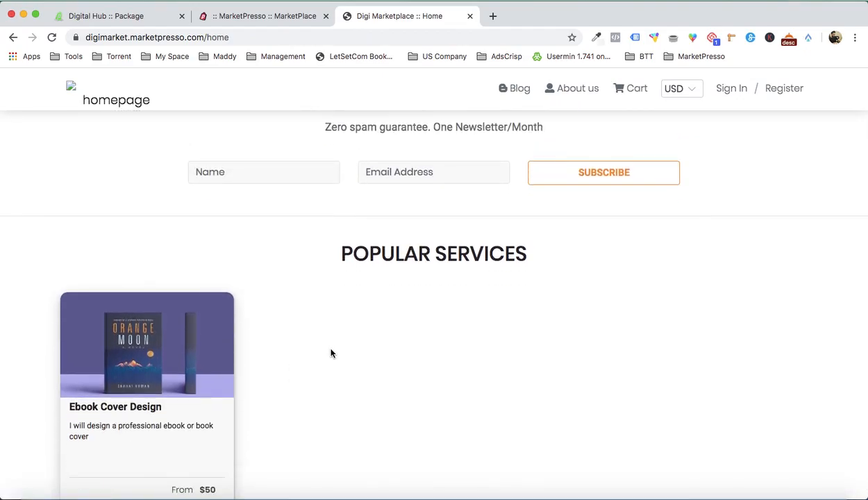
scroll(331, 354, down, 2)
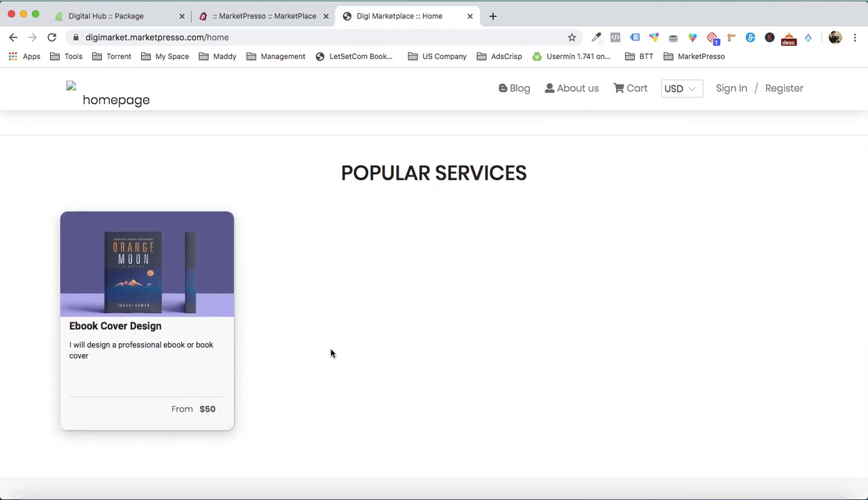
scroll(331, 353, down, 1)
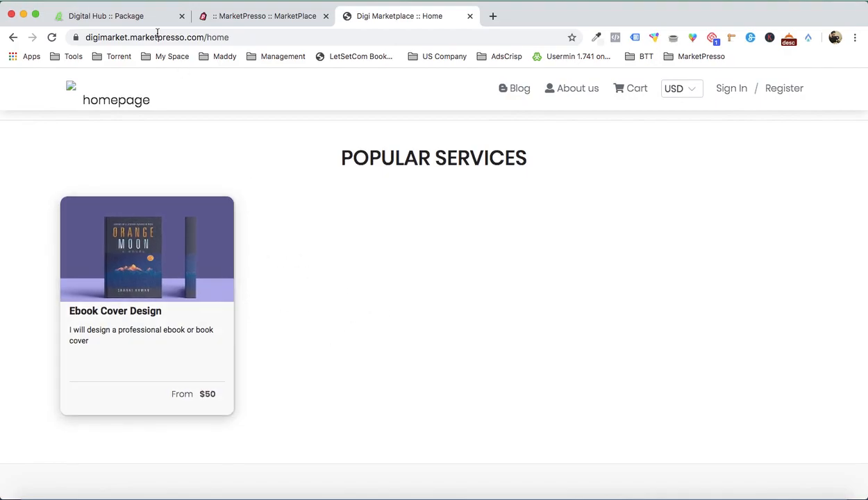
- Open the Digital Hub home page and examine how its Popular Services section presents multiple services for comparison
click(131, 16)
key(Return)
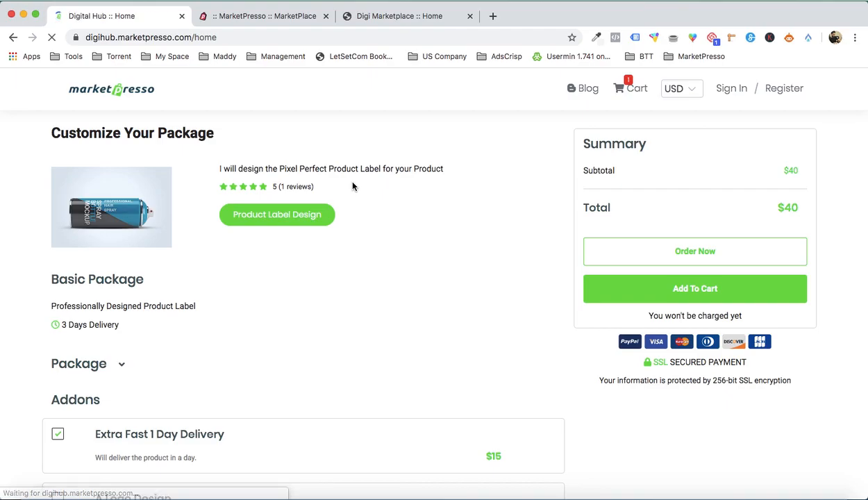
scroll(371, 241, down, 15)
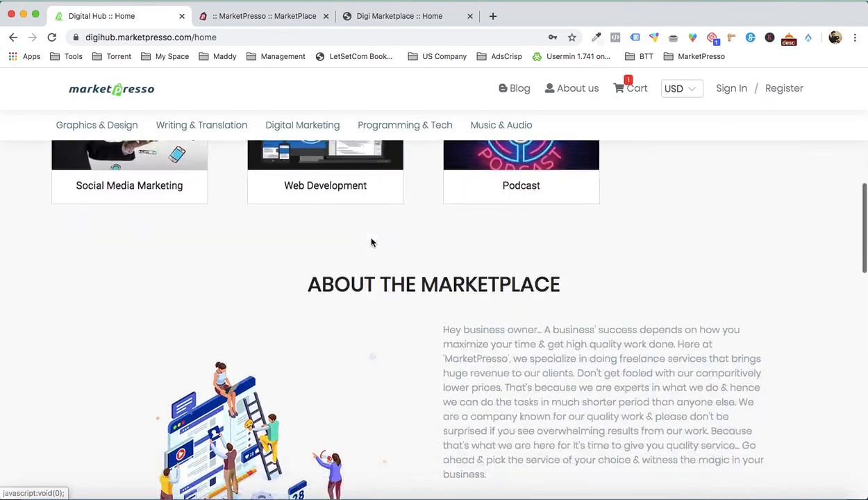
scroll(372, 241, up, 2)
scroll(537, 252, down, 4)
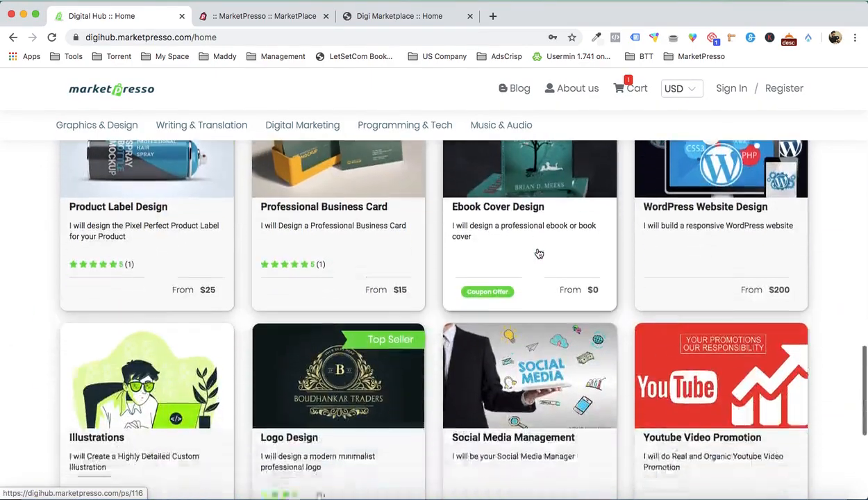
scroll(624, 400, down, 2)
scroll(624, 400, up, 5)
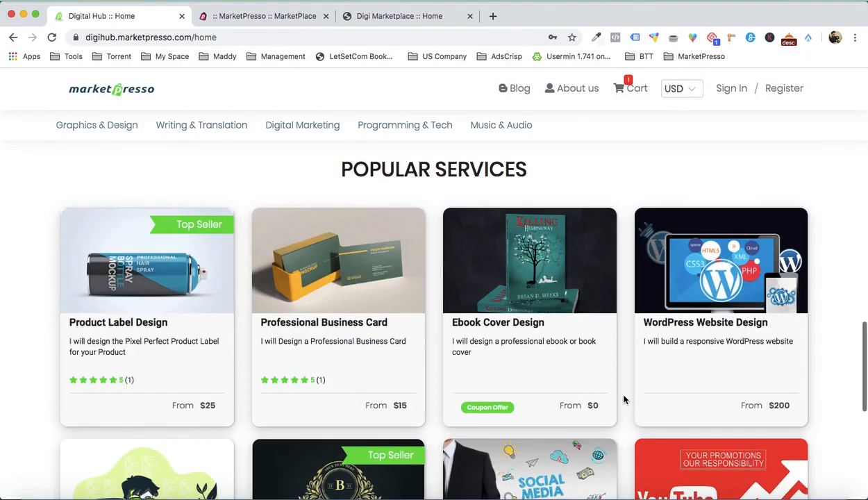
scroll(450, 341, down, 2)
scroll(449, 342, up, 2)
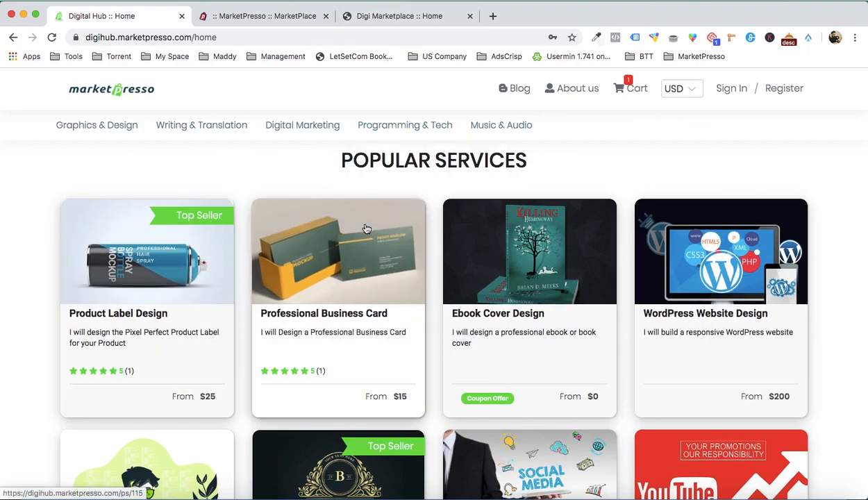
- Return to the Digi Marketplace setup and open the Ebook Cover Design service's details for editing
click(403, 16)
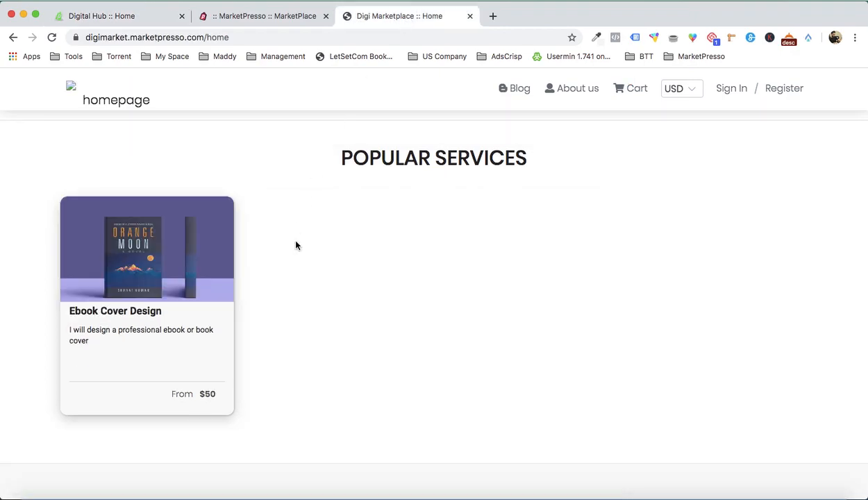
click(272, 23)
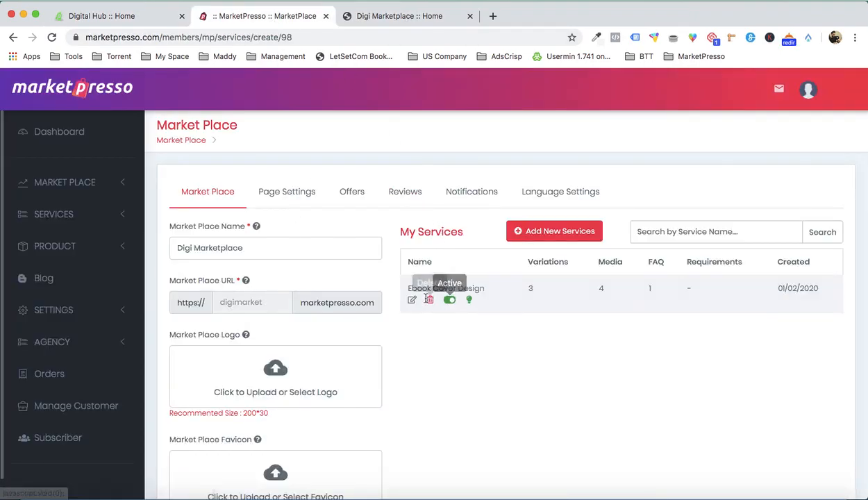
click(414, 303)
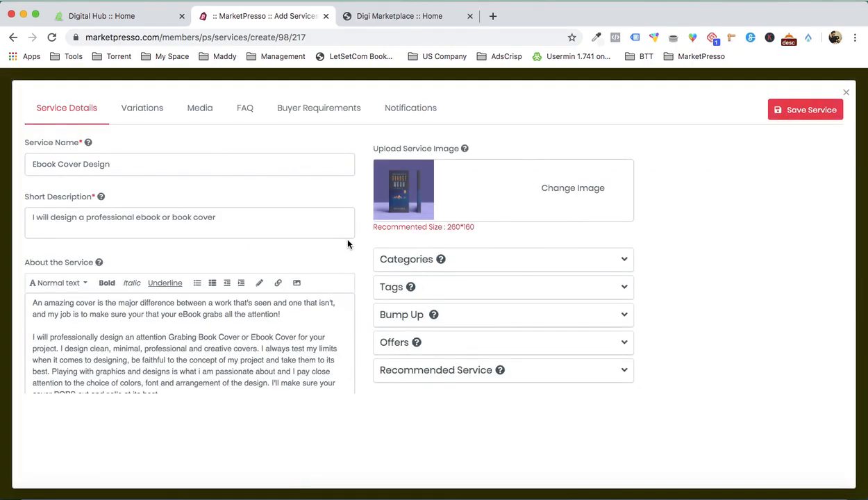
- Set the Ebook Cover Design service's ribbon text to "Top Seller" and save the service
scroll(348, 243, down, 5)
click(110, 275)
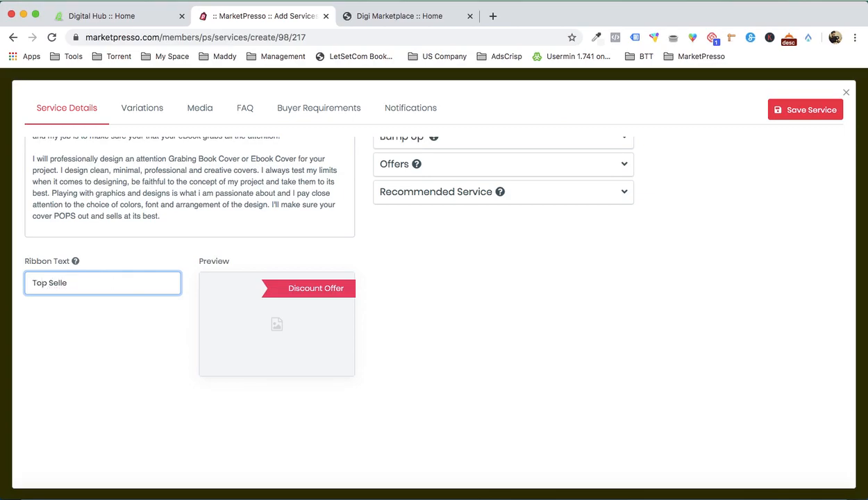
text(Top Seller)
click(484, 325)
click(808, 112)
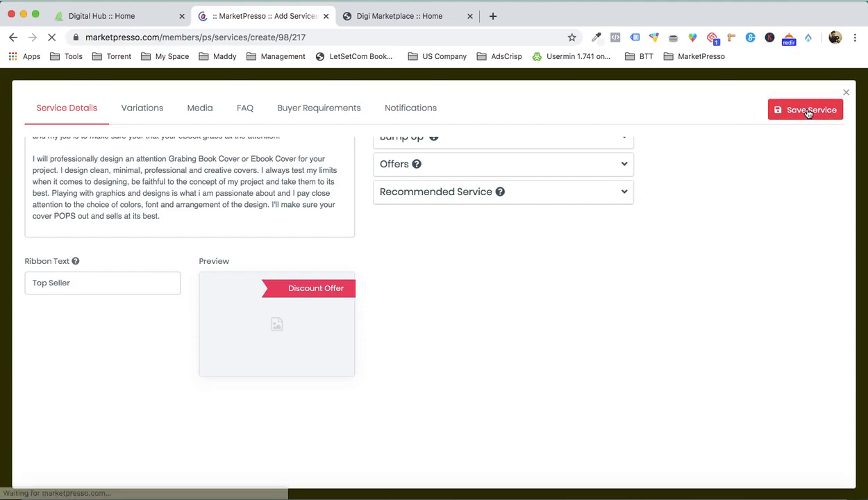
- Reload the live Digi Marketplace home page and examine the ribbon on the Ebook Cover Design card
click(401, 15)
key(super+r)
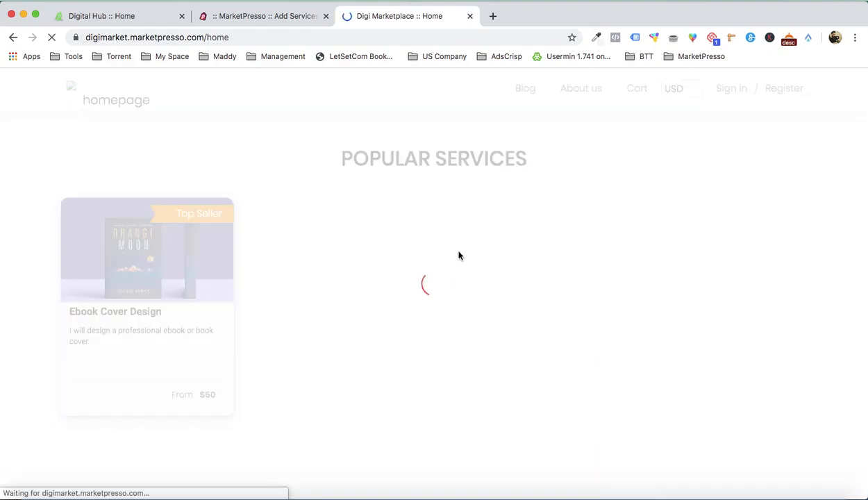
scroll(364, 233, up, 4)
scroll(364, 233, down, 3)
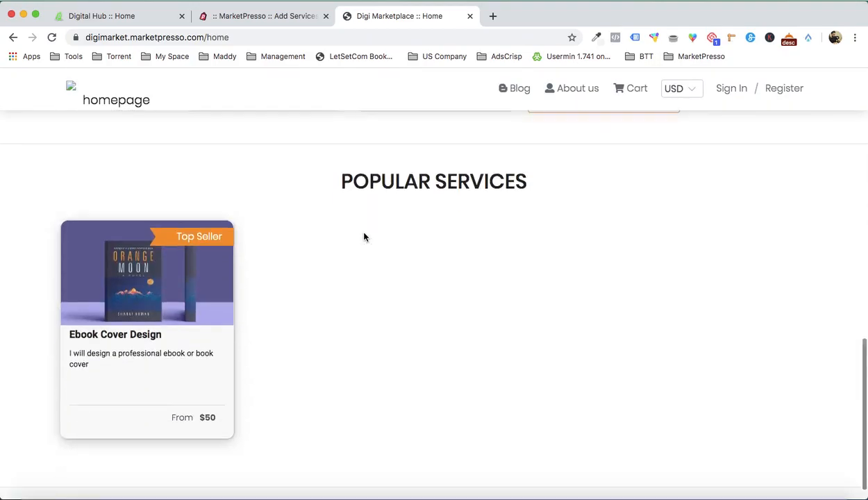
scroll(364, 233, up, 4)
scroll(364, 233, down, 2)
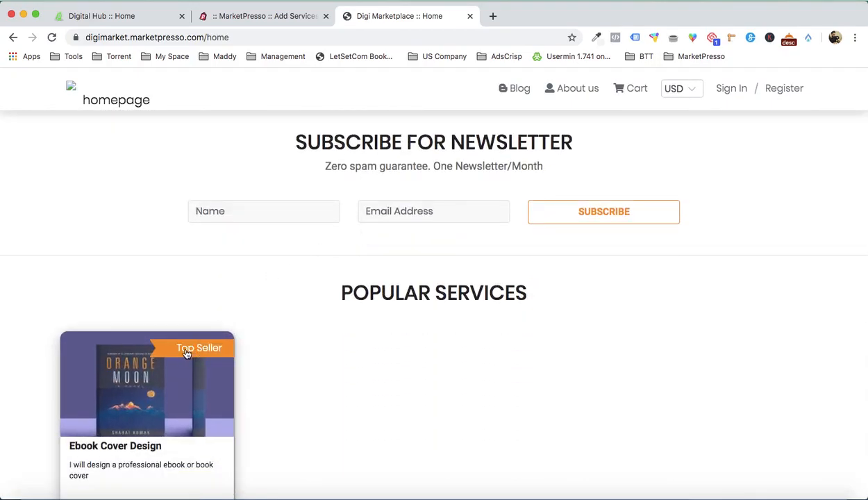
scroll(287, 343, up, 10)
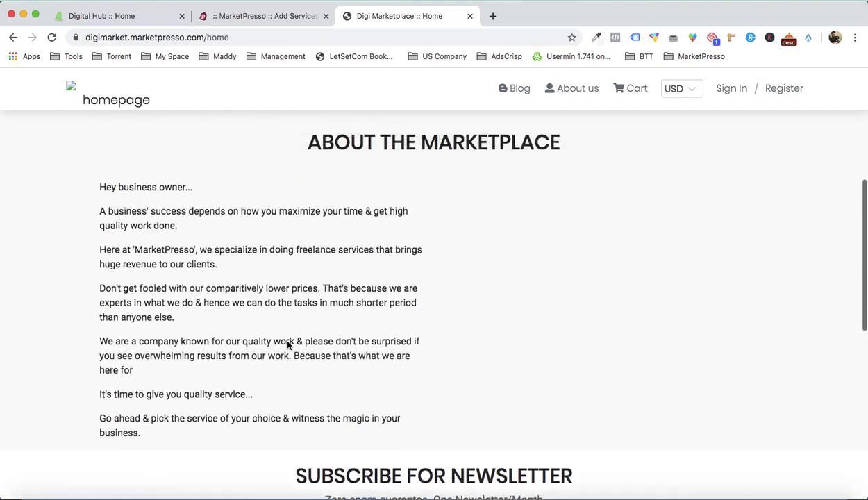
- Return to the Digi Marketplace setup, close the service editor and open the category settings
click(261, 16)
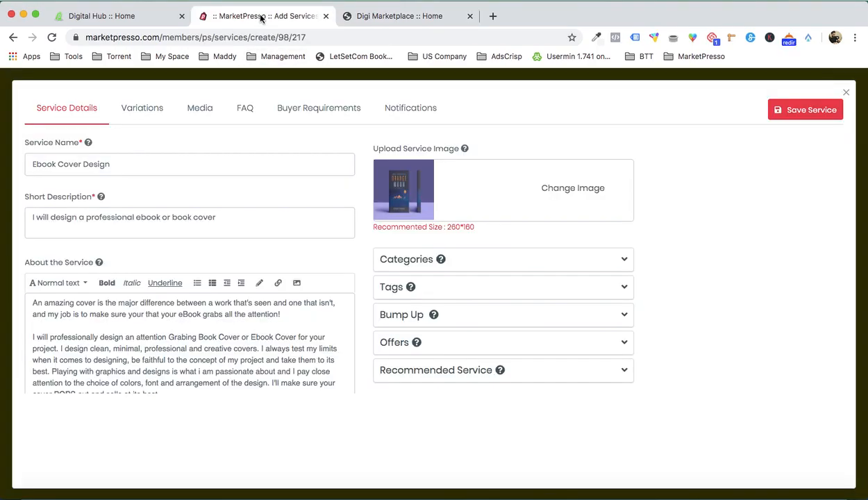
click(846, 94)
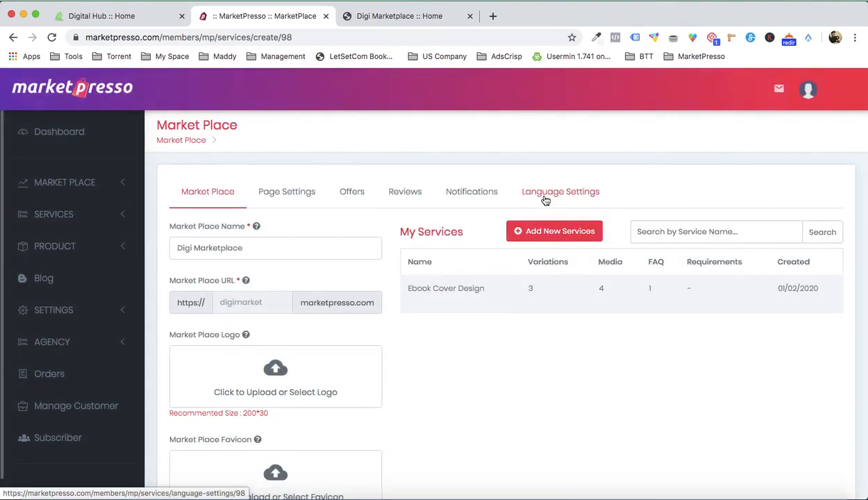
click(275, 200)
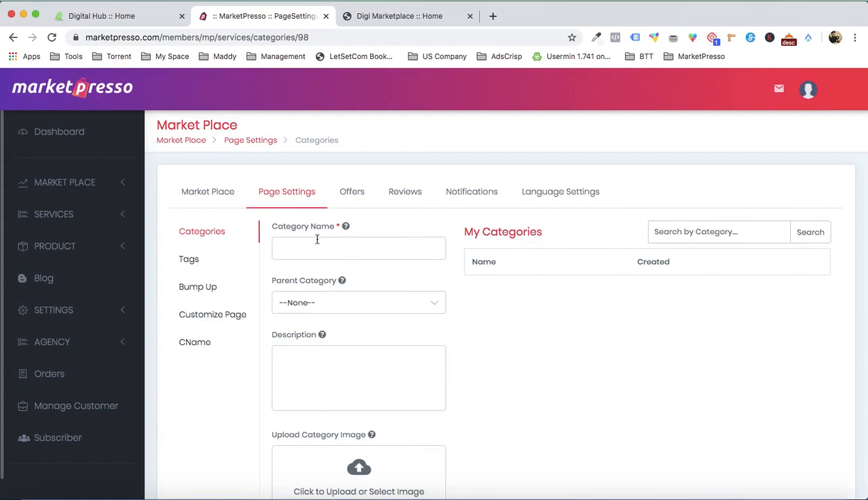
- Check the Digital Hub category menu for reference and fill in a category named "eBook Creation" described as "I will create Professional eBooks for you."
click(135, 19)
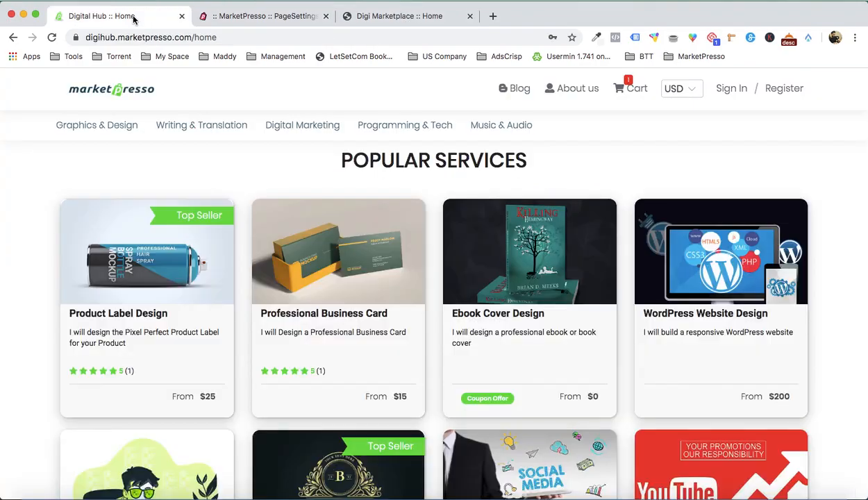
mouse_move(202, 128)
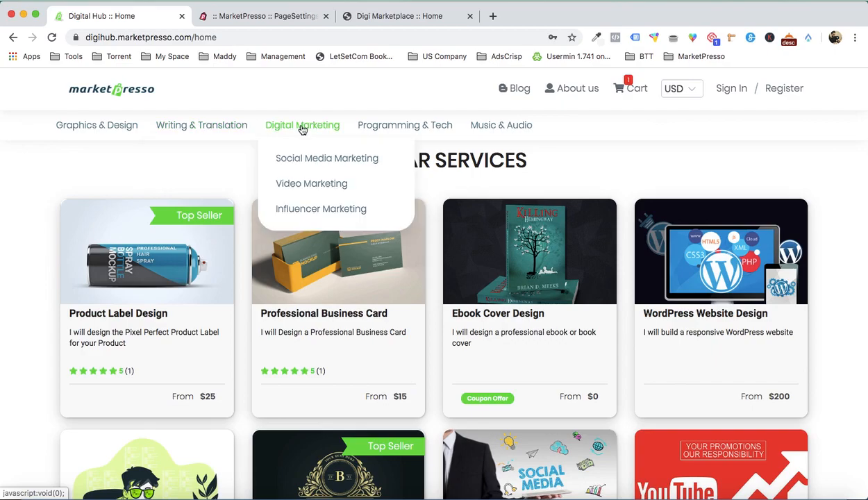
click(261, 19)
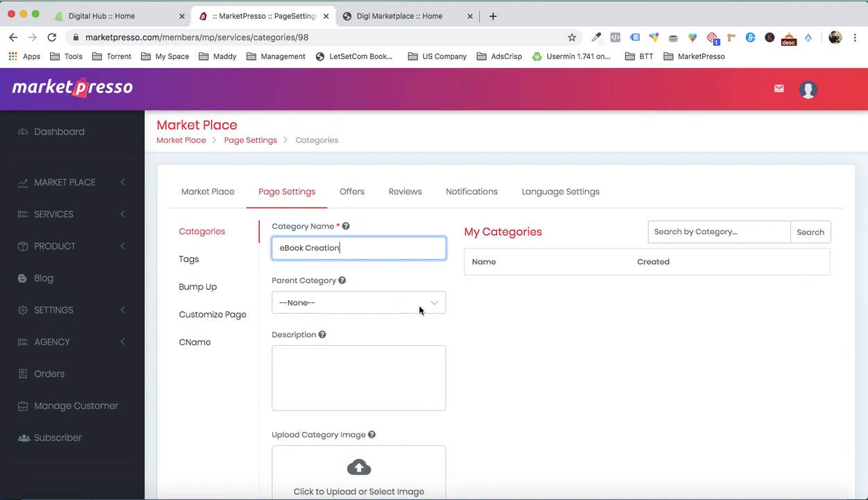
click(532, 319)
scroll(528, 324, down, 2)
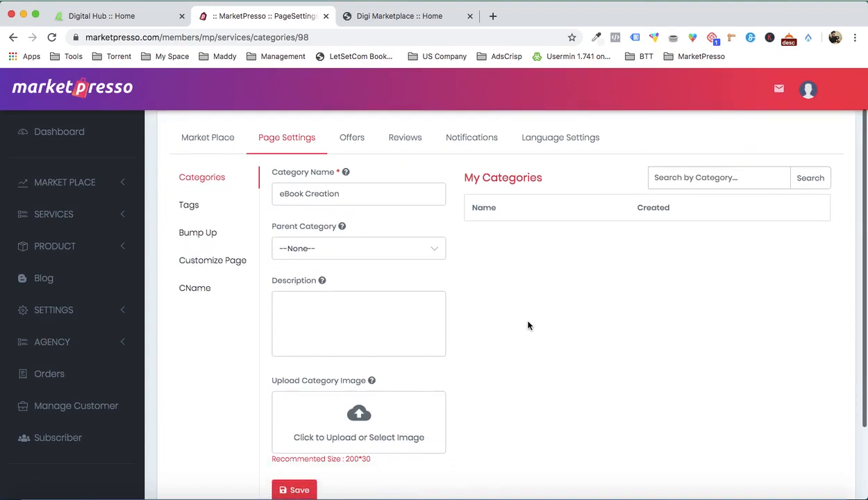
click(370, 314)
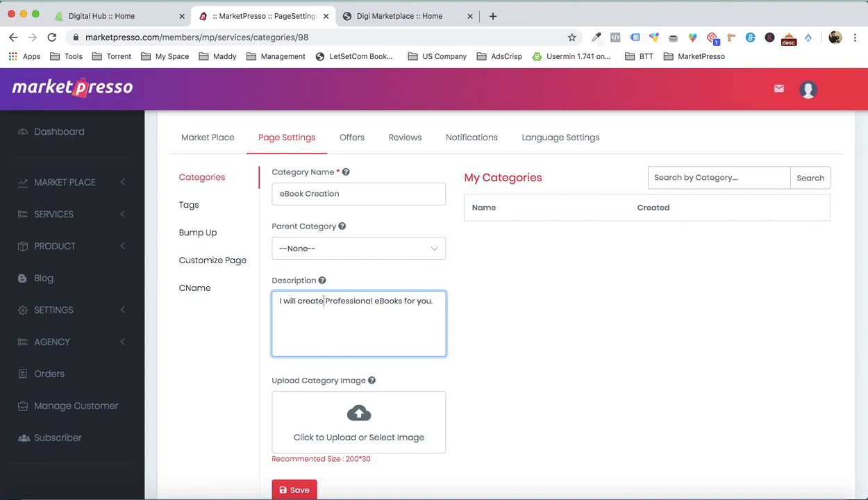
- Upload BOOK 5.jpg as the eBook Creation category's image and save the category
scroll(518, 365, down, 3)
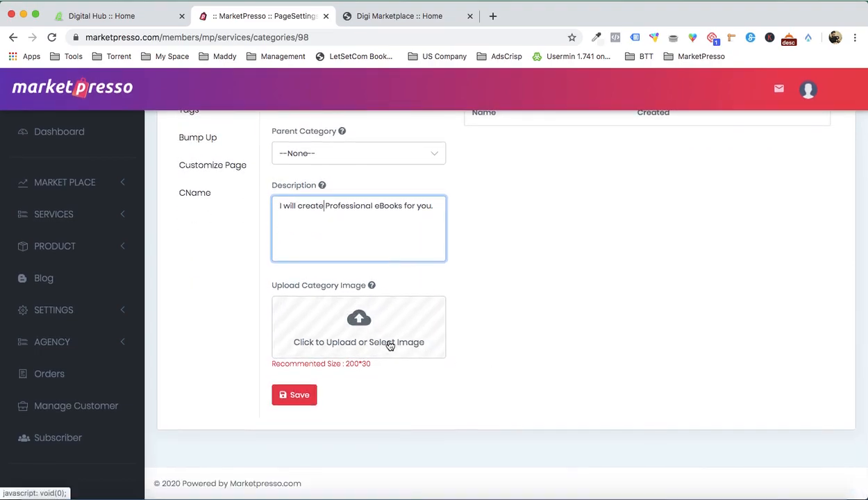
click(389, 344)
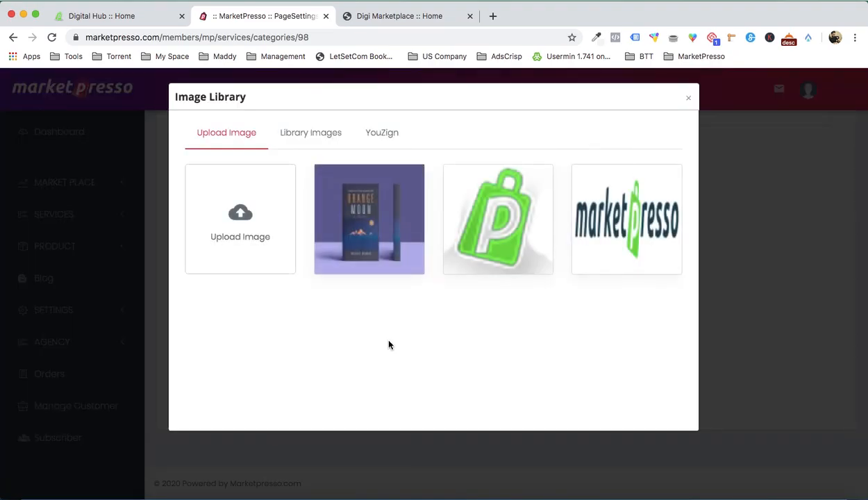
click(257, 220)
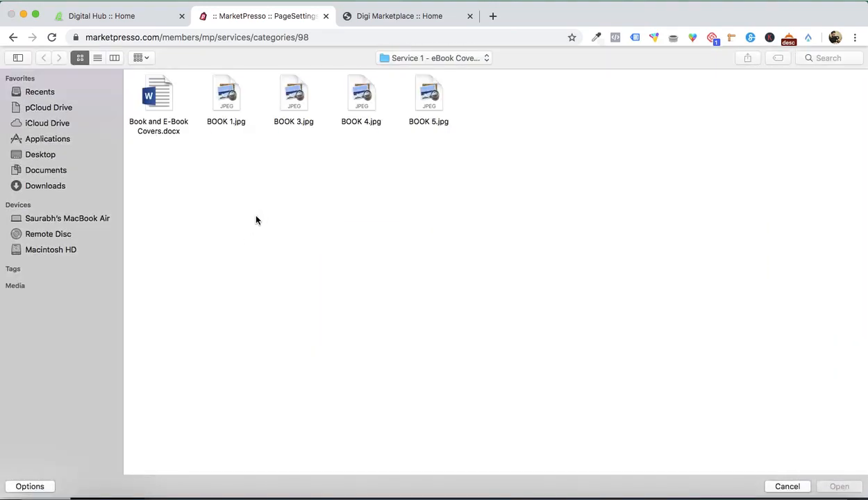
double_click(420, 90)
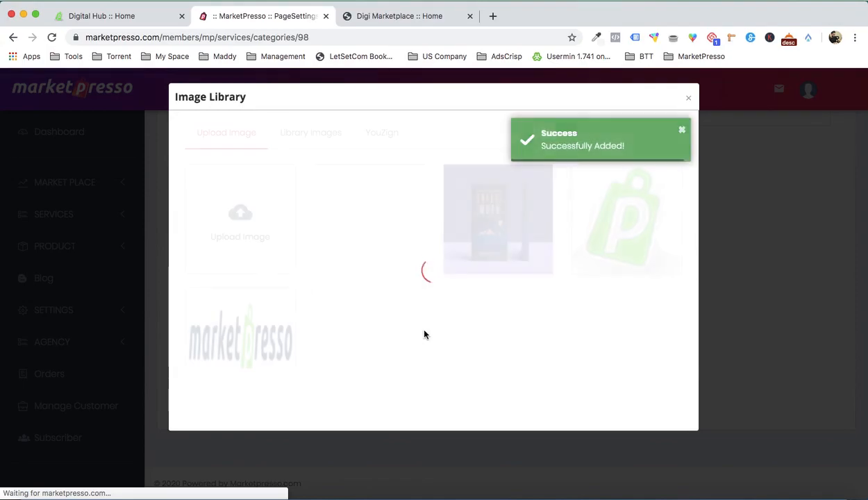
click(350, 217)
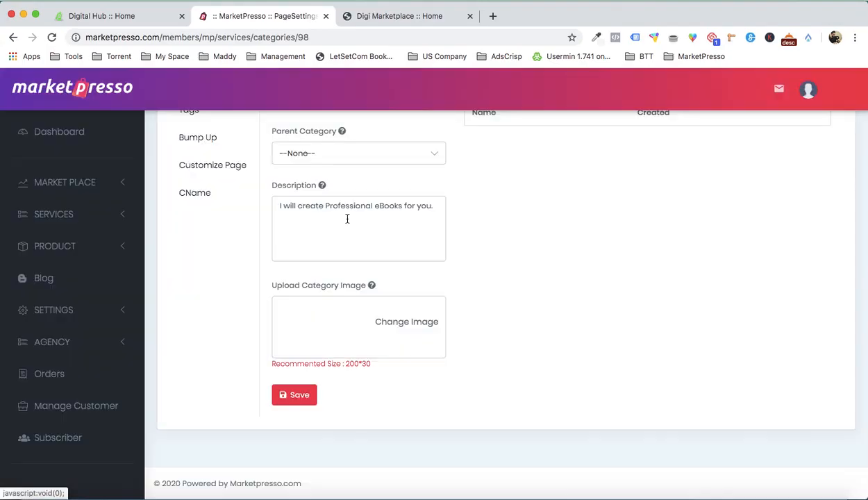
scroll(445, 368, down, 1)
click(294, 393)
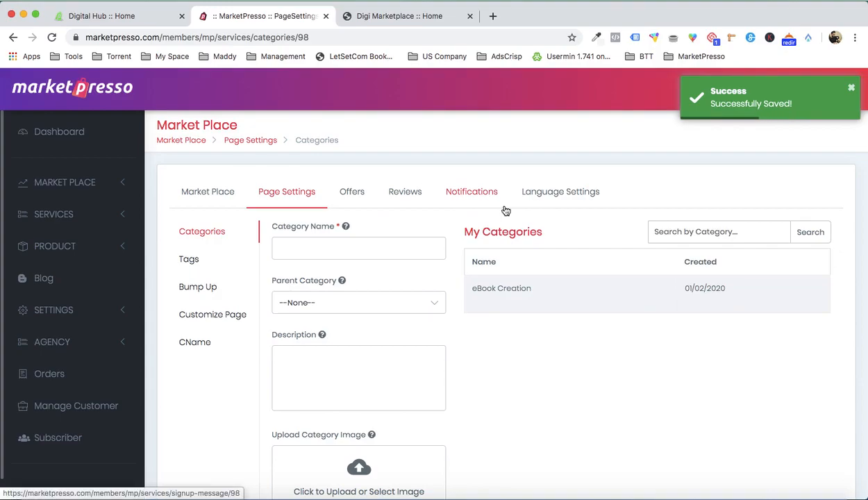
- Check the live Digi Marketplace home page and activate eBook Creation as a popular category in My Categories
mouse_move(499, 278)
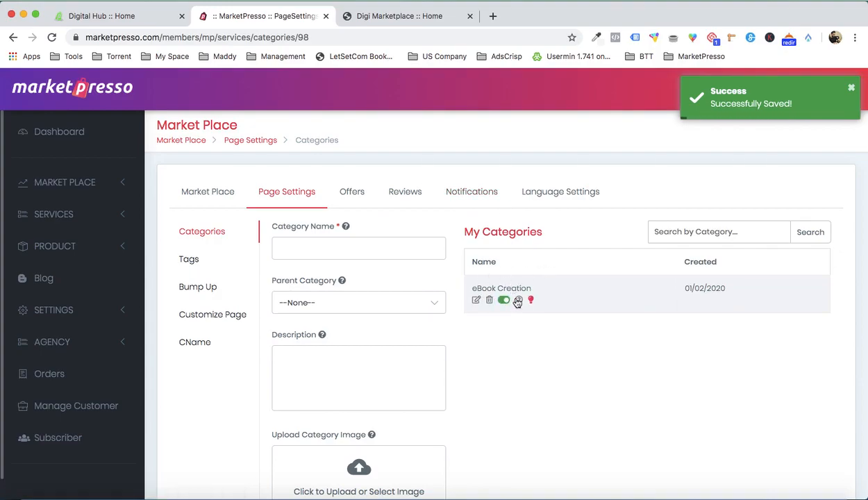
click(402, 20)
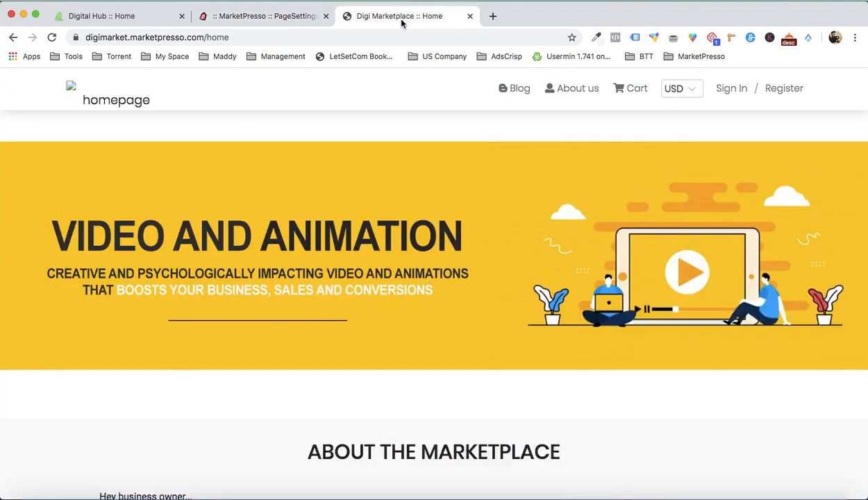
scroll(306, 165, down, 5)
scroll(306, 164, up, 5)
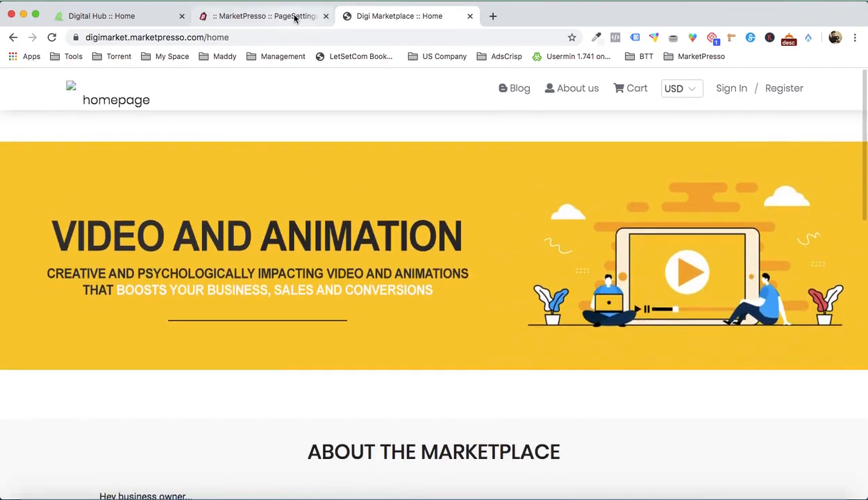
click(294, 17)
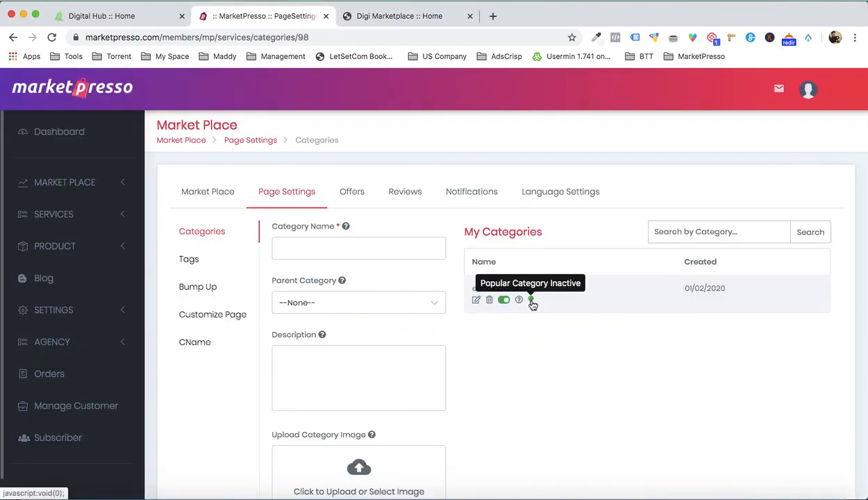
click(531, 301)
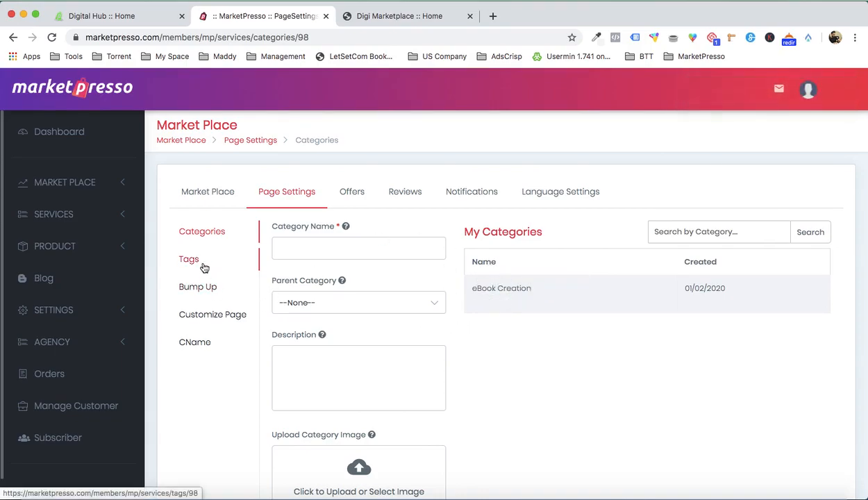
- Open the Digi Marketplace page customization and compare its preview sections with the live home page
click(214, 317)
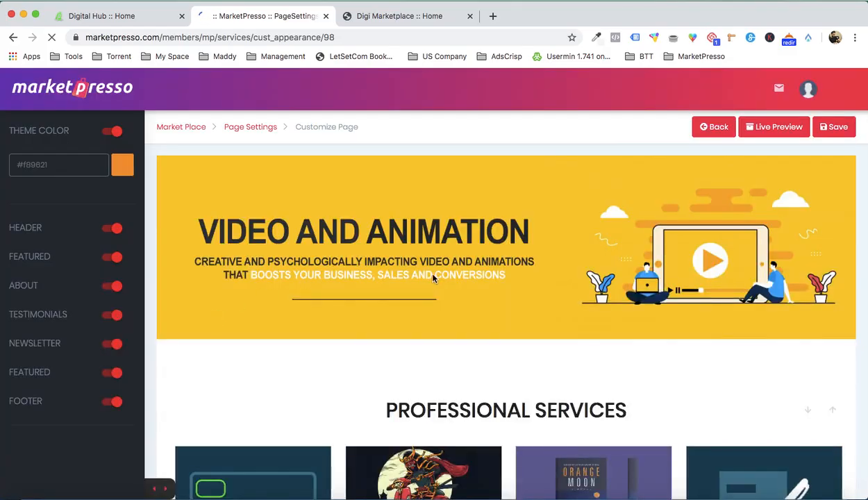
scroll(504, 314, down, 15)
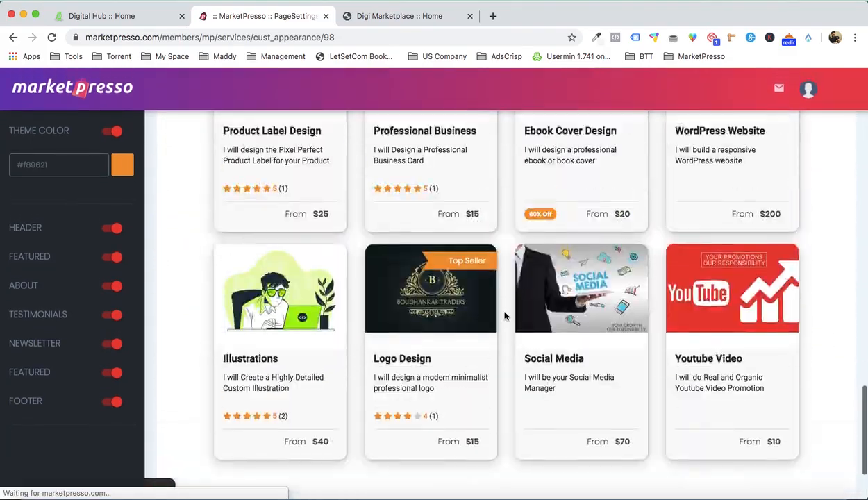
scroll(505, 316, up, 8)
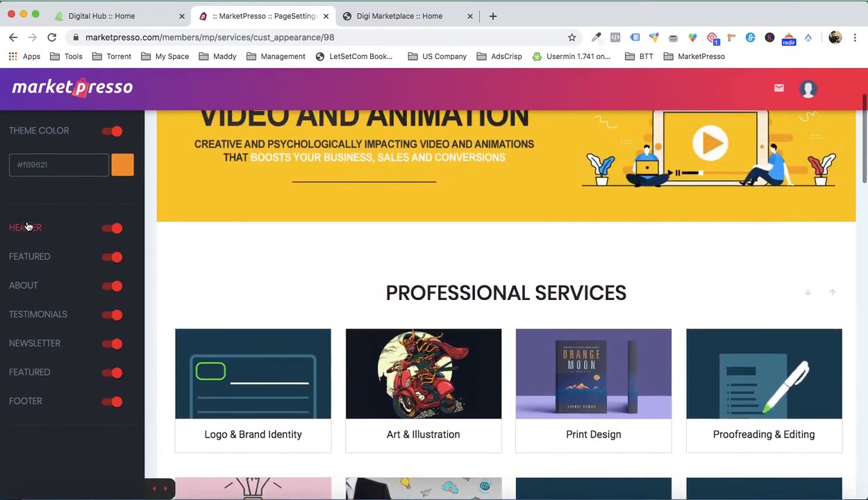
scroll(250, 368, up, 3)
click(369, 16)
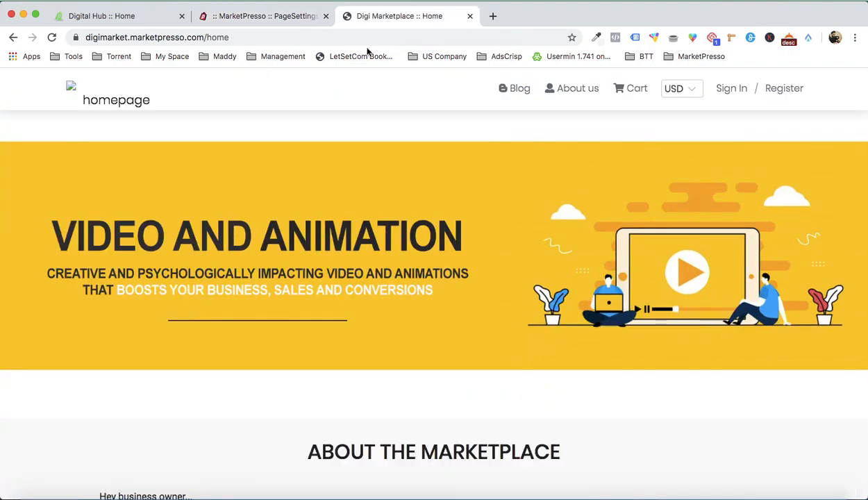
click(280, 15)
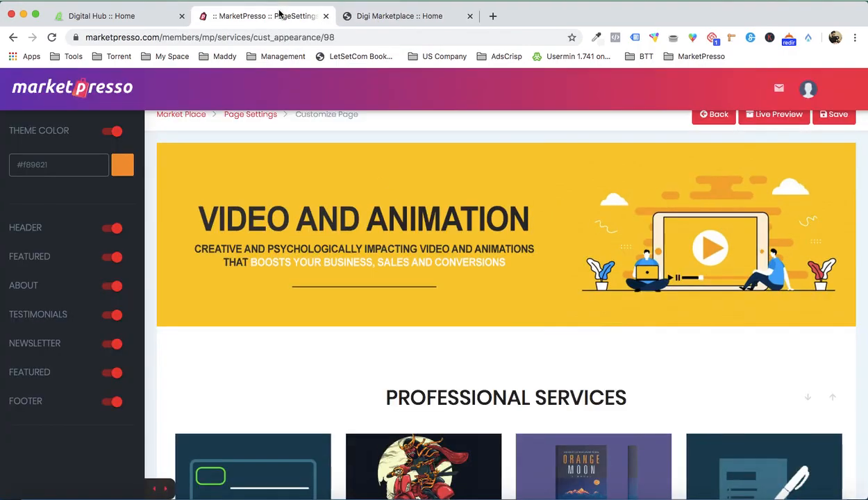
- Upload Design Banner 2.jpg from the Demo folder, set it as the first header banner and save the page
click(29, 227)
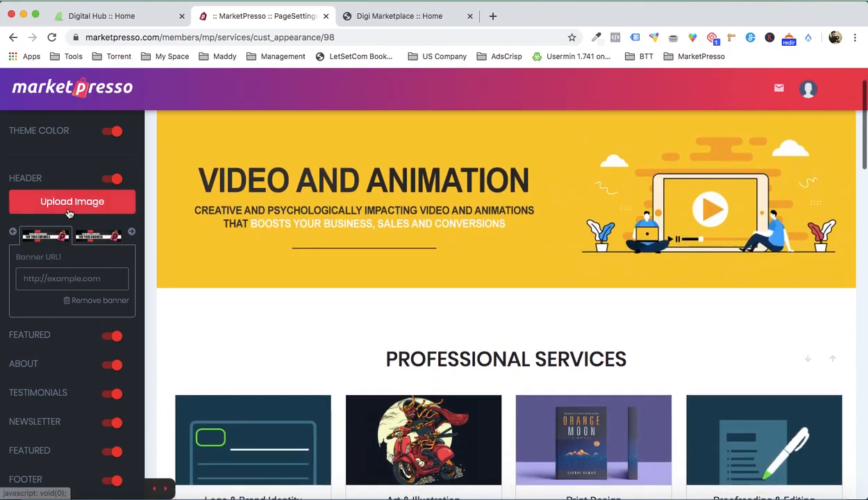
click(68, 208)
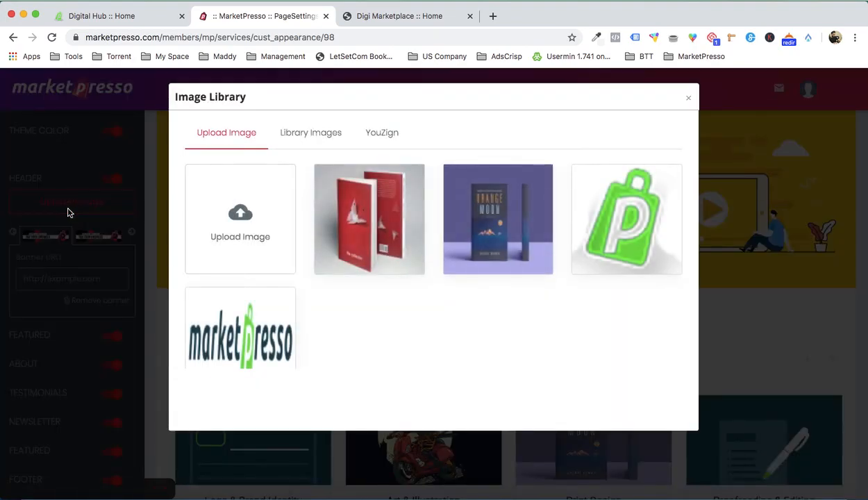
click(230, 200)
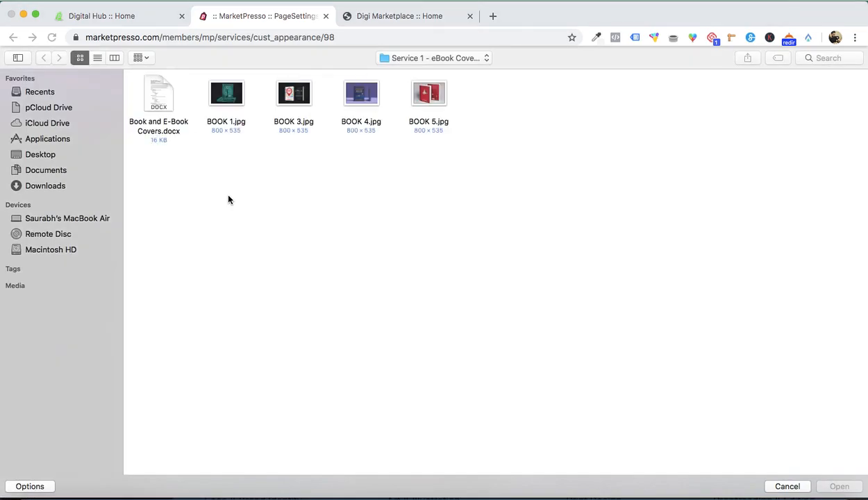
click(423, 53)
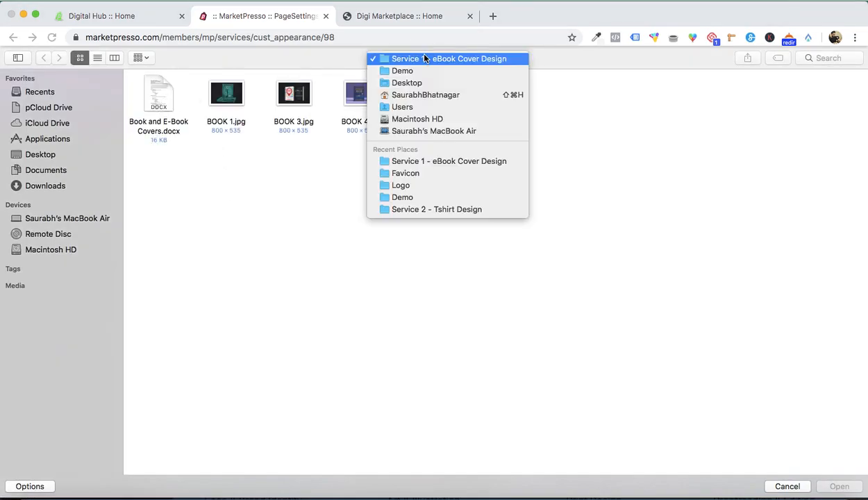
click(429, 74)
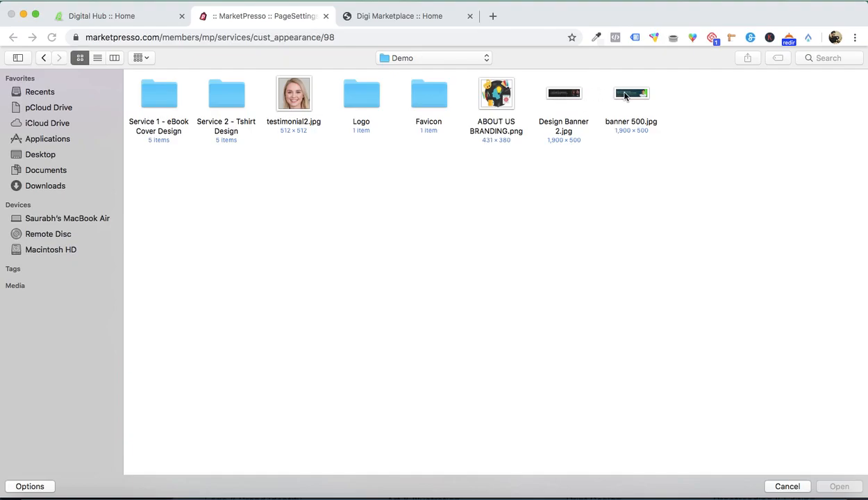
double_click(573, 97)
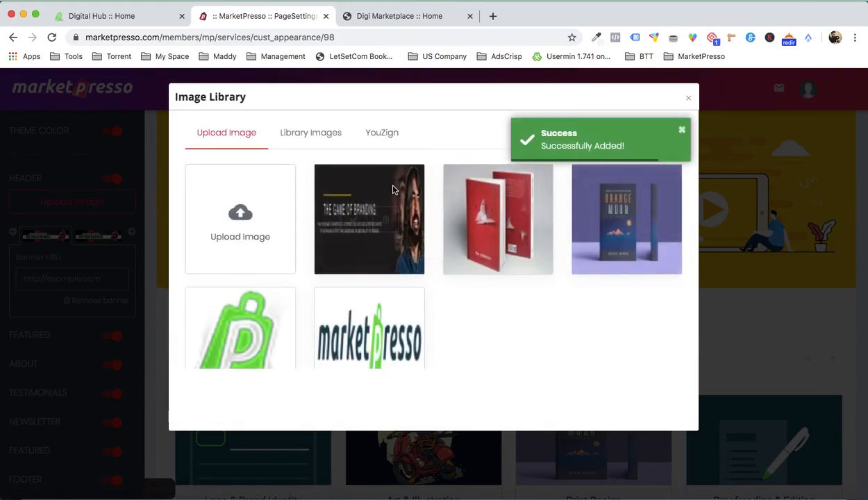
click(354, 220)
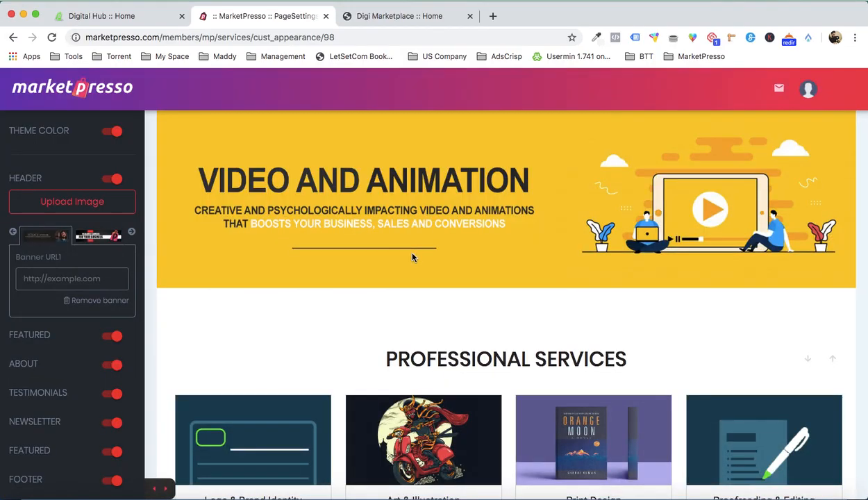
scroll(412, 257, up, 2)
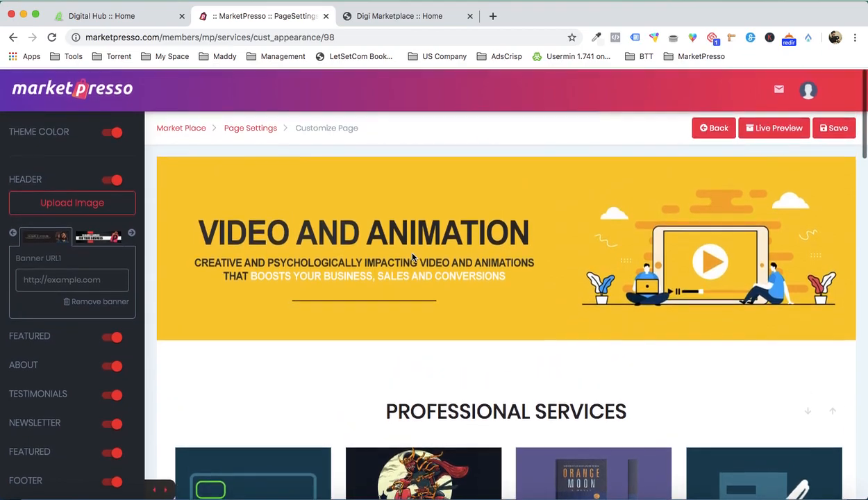
click(837, 136)
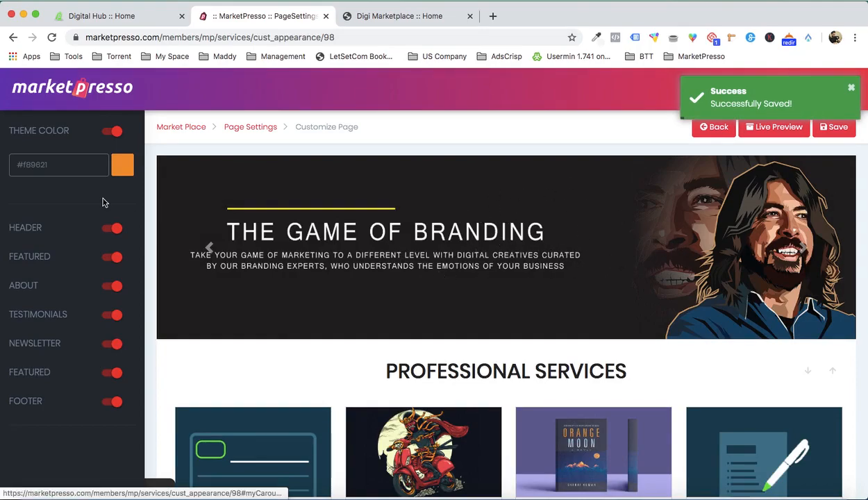
- Upload banner 500.jpg from the Demo folder, set it as the first header banner and save the page
click(21, 229)
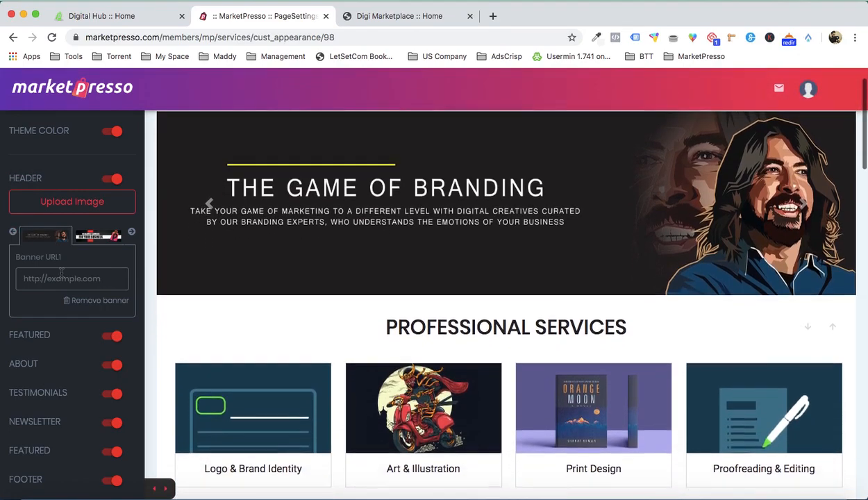
click(68, 207)
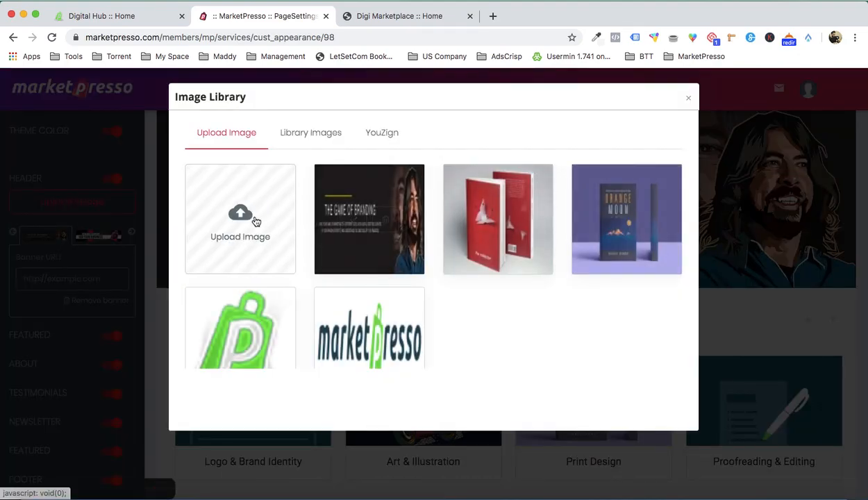
click(255, 221)
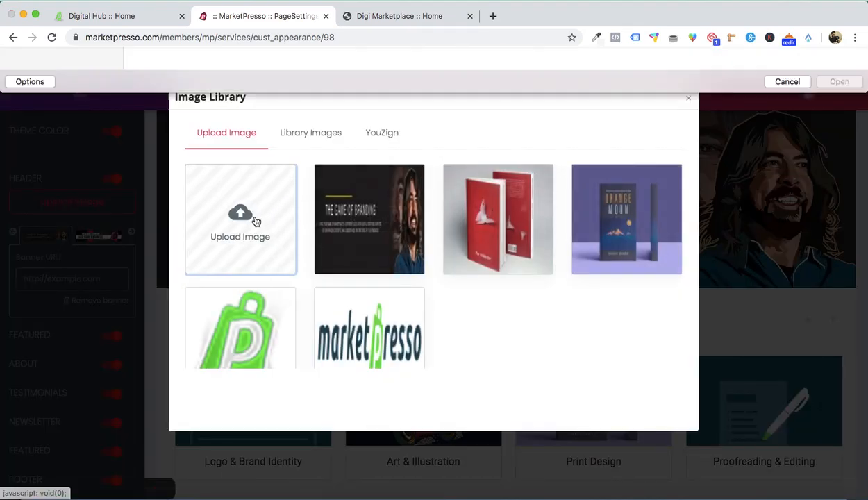
double_click(628, 97)
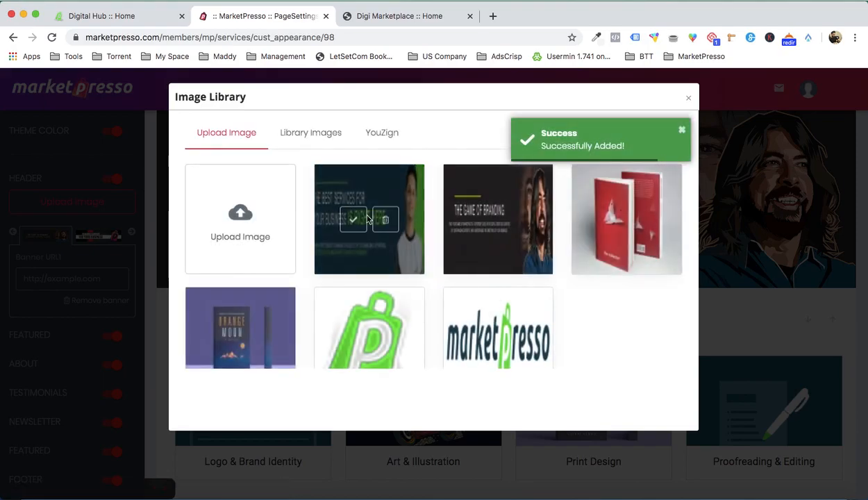
click(355, 217)
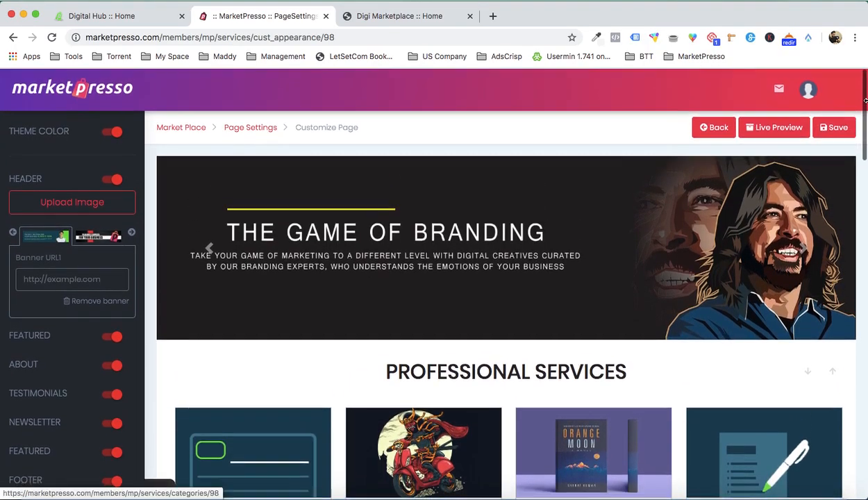
click(837, 126)
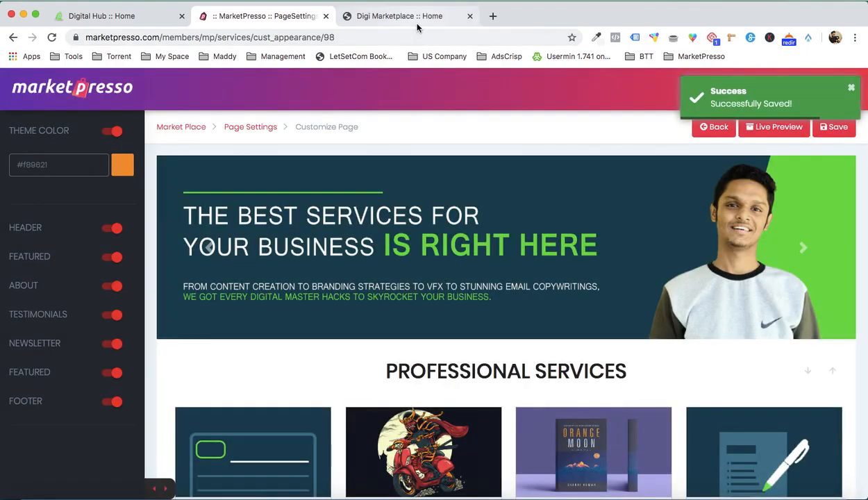
- Examine the header banner, Professional Services section and About section on the live Digi Marketplace home page
click(417, 21)
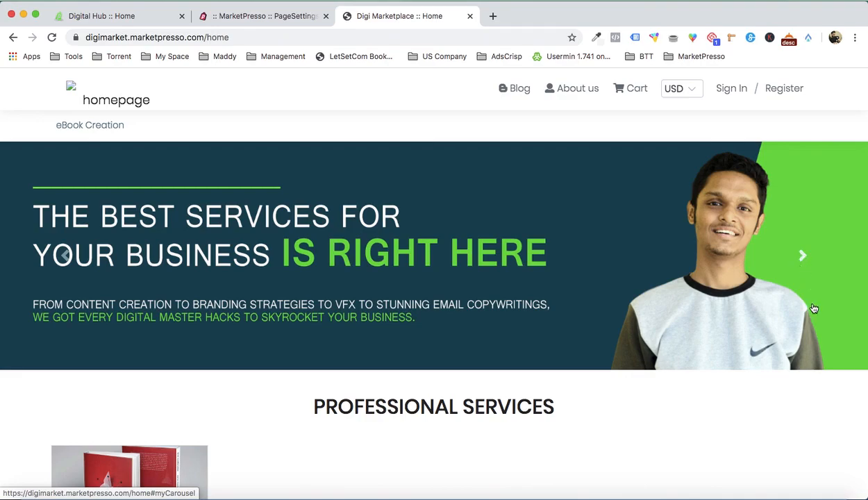
scroll(814, 309, down, 5)
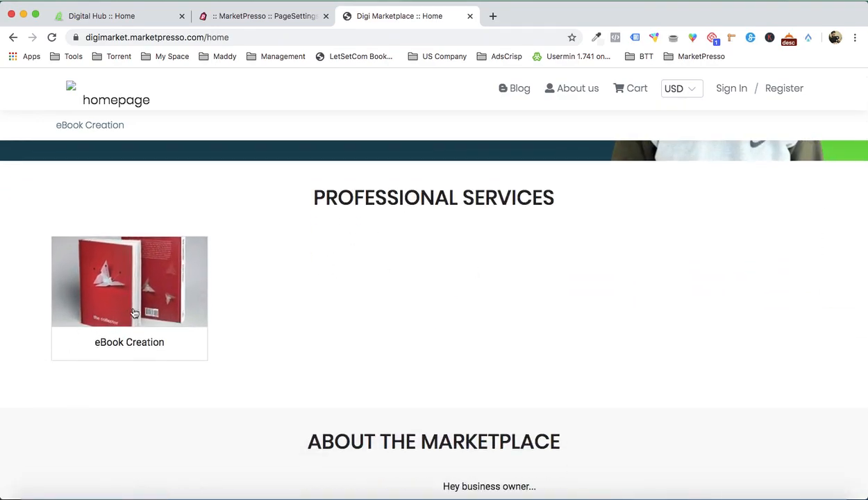
scroll(399, 310, down, 2)
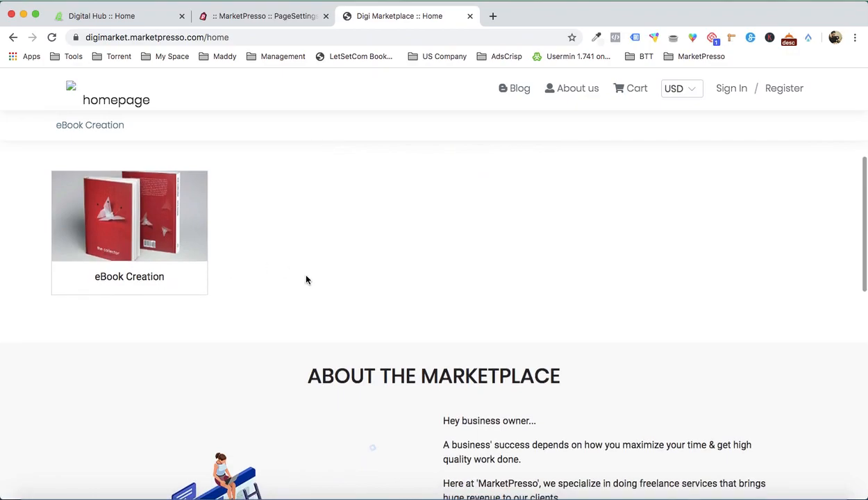
scroll(307, 280, up, 1)
scroll(348, 255, down, 1)
scroll(349, 255, up, 1)
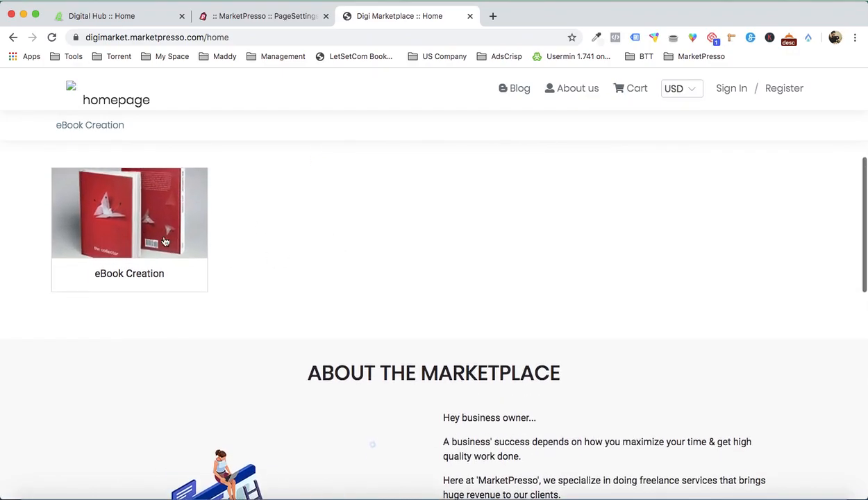
scroll(334, 219, up, 3)
scroll(496, 353, up, 4)
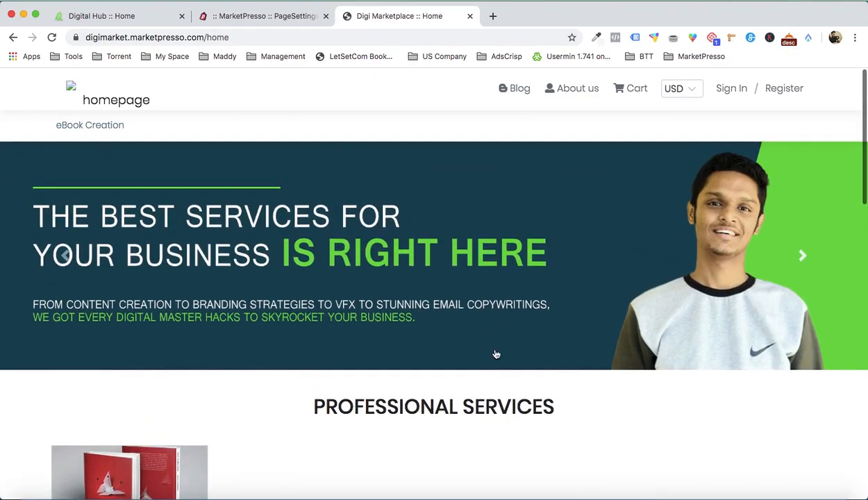
- Change the title of the featured categories section to "PROFESSIONAL CATEGORY" and save the page customization
click(274, 16)
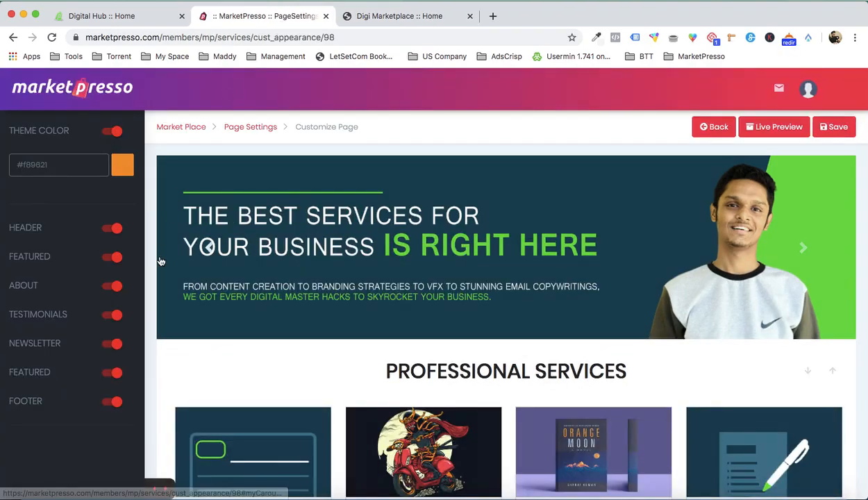
click(46, 253)
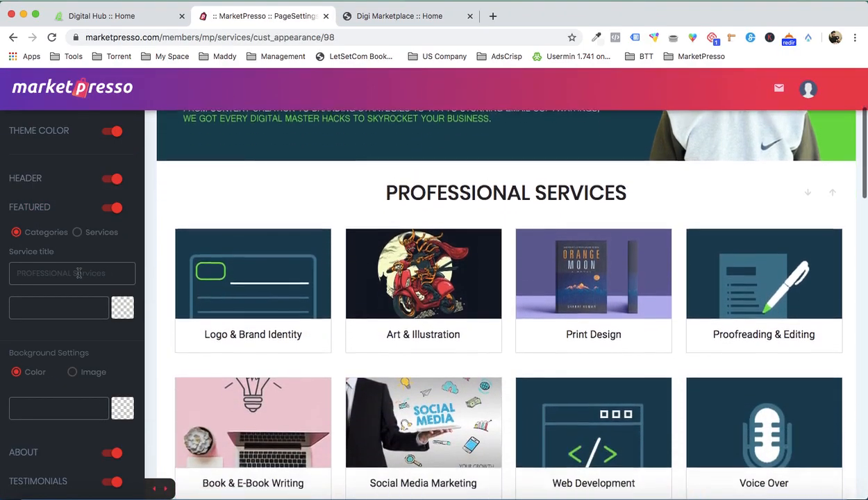
key(shift+End)
text(Categor)
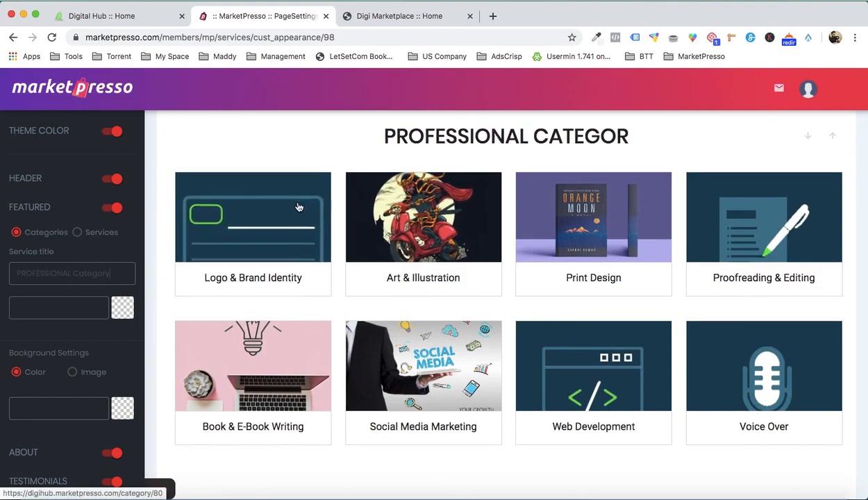
key(BackSpace)
key(BackSpace)
key(BackSpace)
text(ATEGORY)
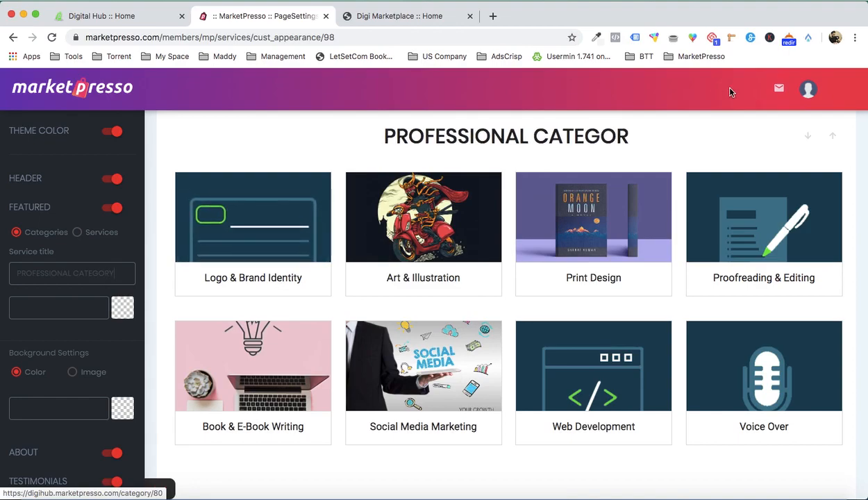
scroll(837, 184, up, 5)
click(838, 128)
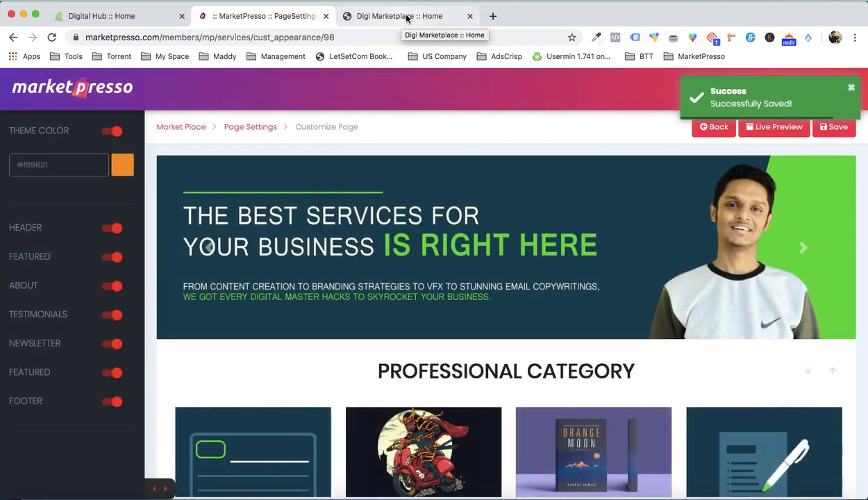
- Reload the live Digi Marketplace home page and examine the category title, About, Subscribe and Popular Services sections
click(407, 18)
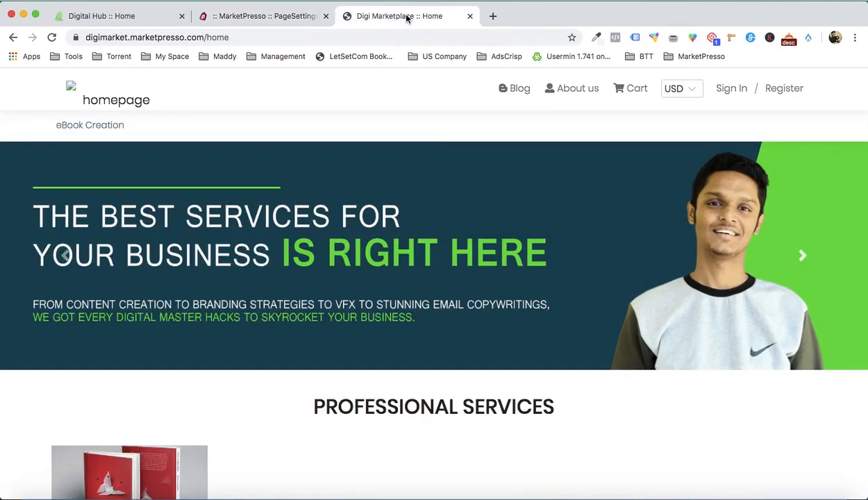
key(super+r)
key(super+r)
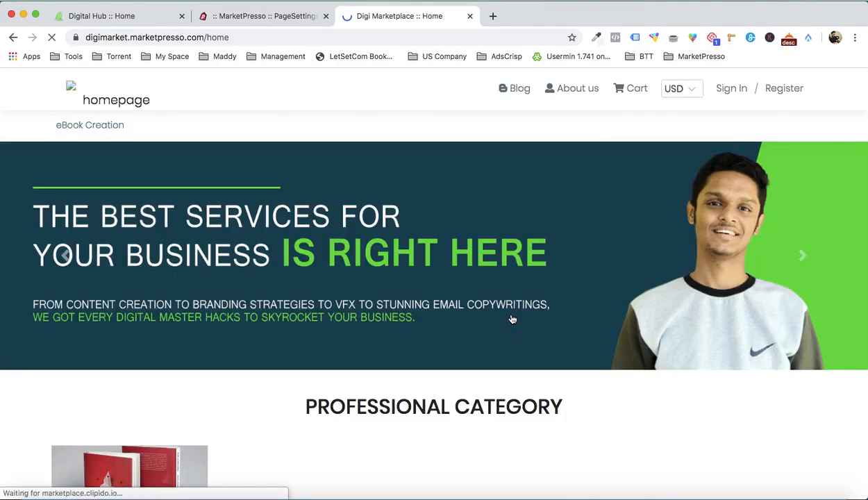
scroll(512, 319, down, 8)
scroll(314, 422, up, 3)
scroll(171, 186, up, 3)
scroll(460, 181, down, 6)
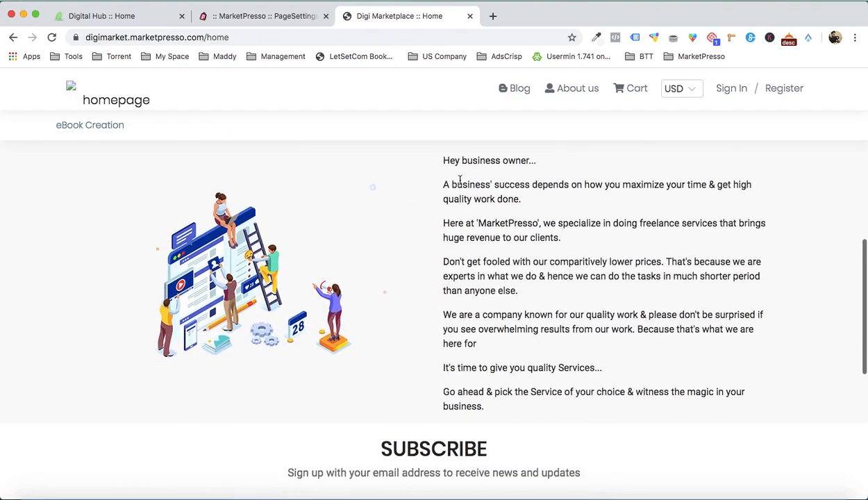
scroll(496, 258, down, 4)
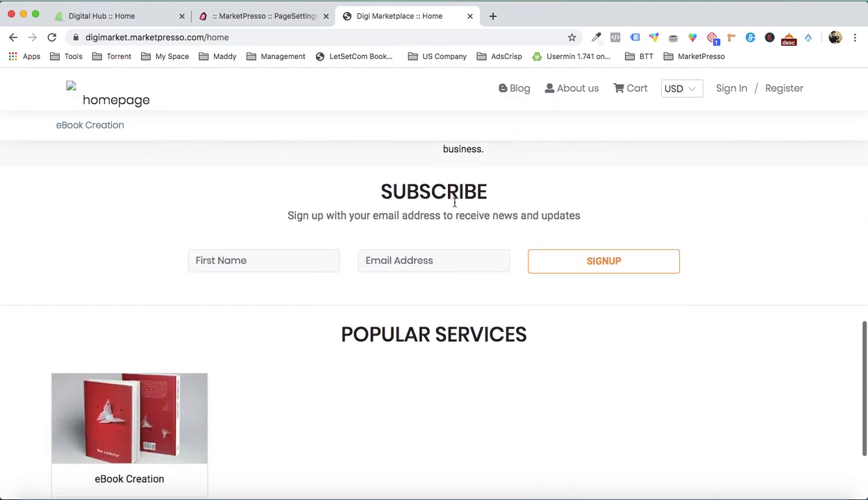
scroll(477, 228, down, 3)
scroll(477, 229, up, 5)
- Return to the page customization, review the preview's section order and turn off the Newsletter section
click(289, 20)
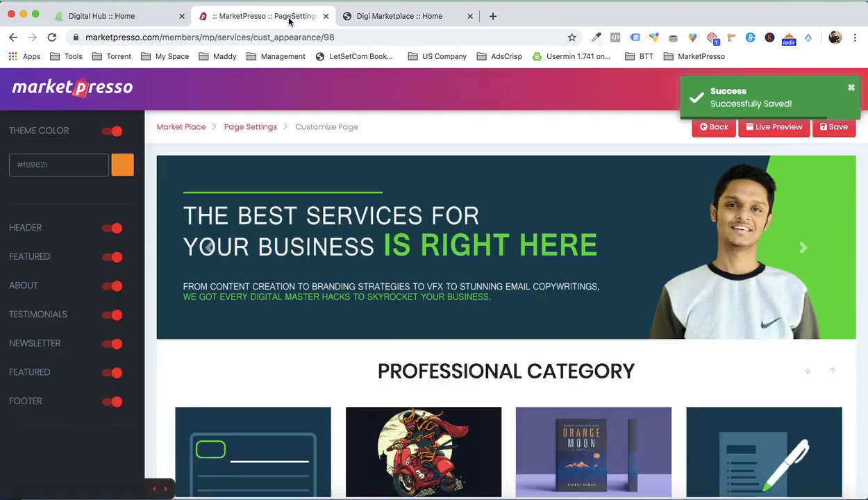
scroll(514, 217, down, 3)
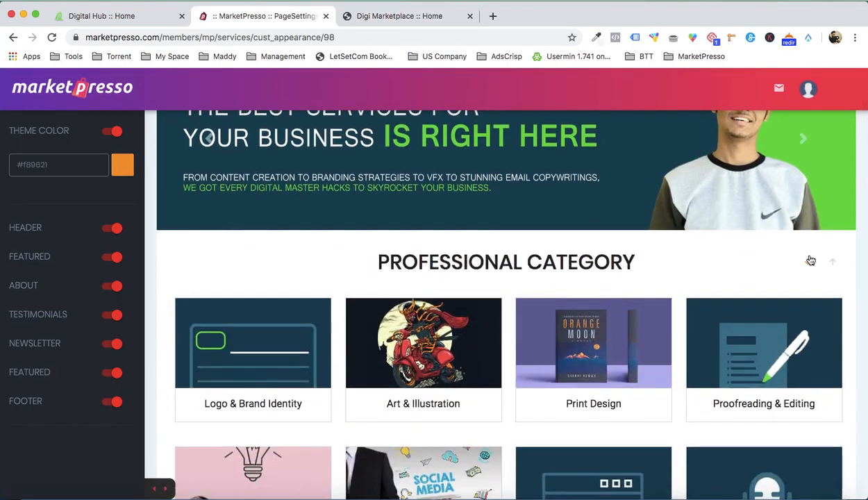
scroll(810, 264, down, 10)
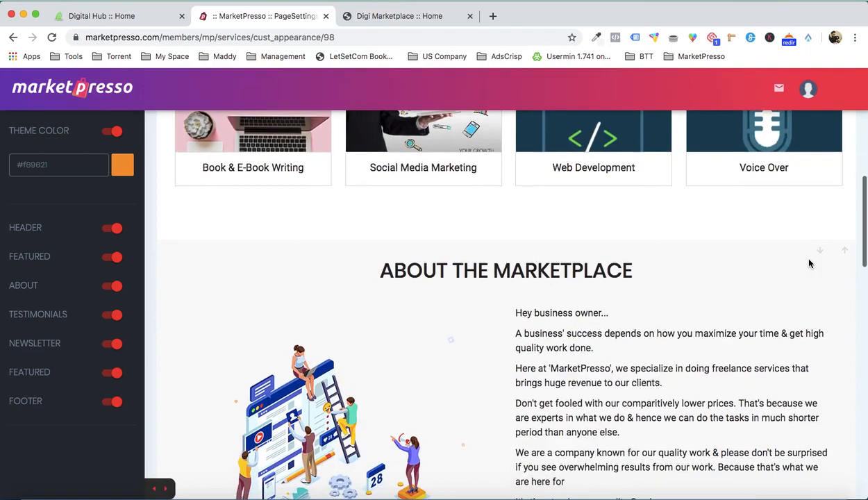
scroll(811, 264, down, 13)
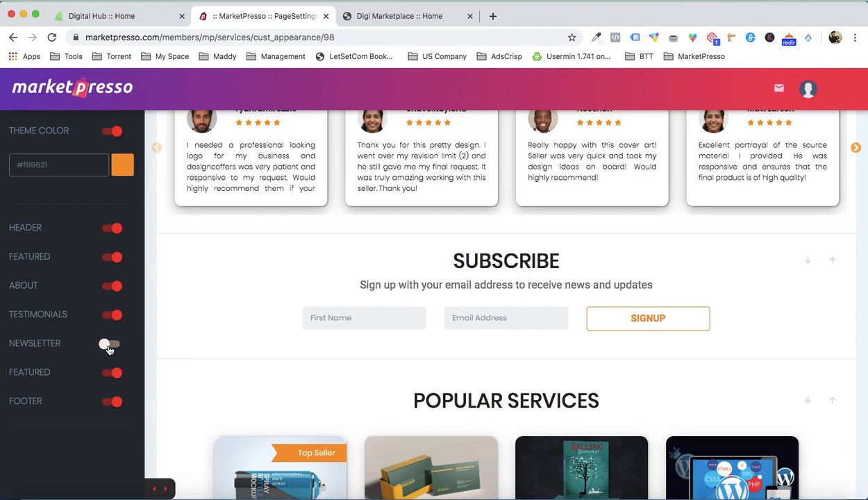
scroll(330, 307, up, 2)
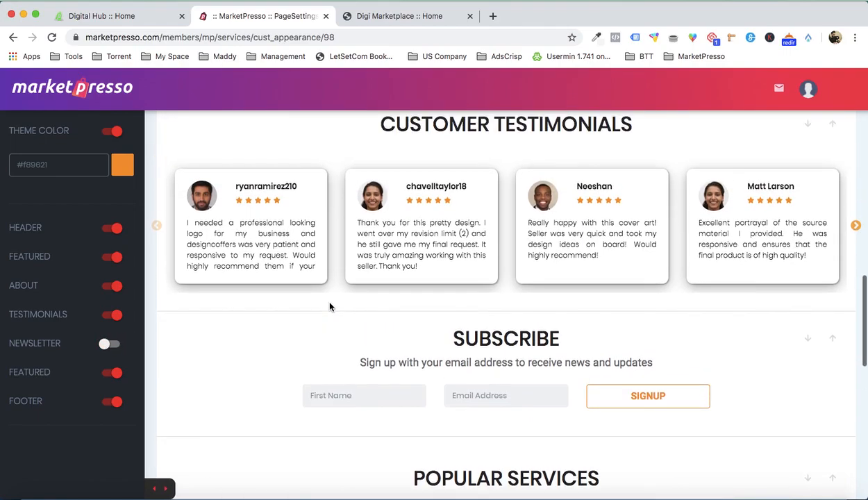
scroll(459, 285, up, 3)
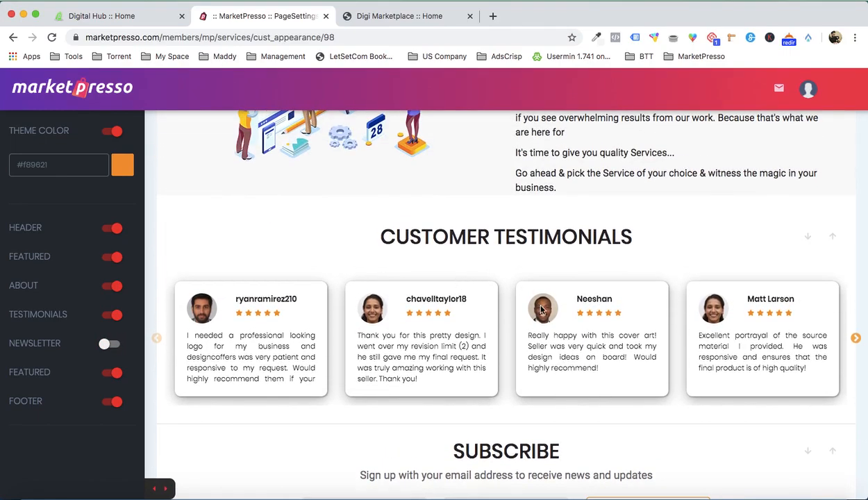
- Move the Customer Testimonials section down below the Subscribe and Popular Services sections in the page preview
scroll(500, 296, down, 3)
scroll(545, 260, up, 2)
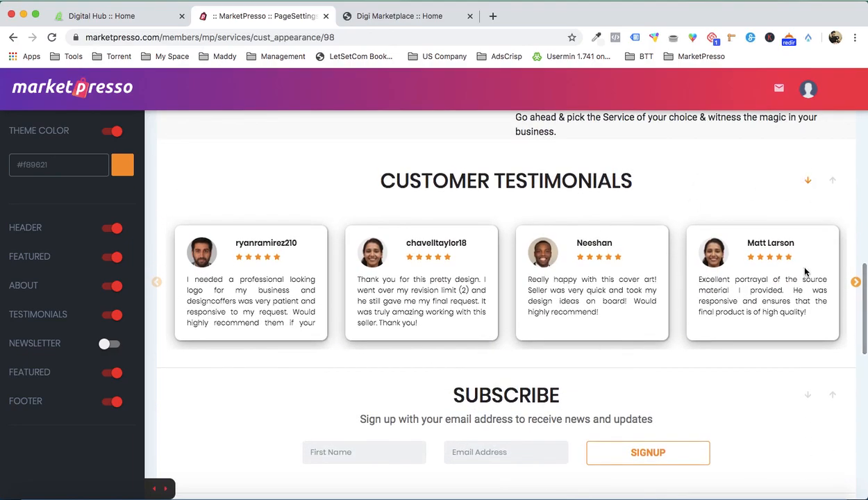
scroll(811, 243, down, 4)
scroll(778, 328, up, 4)
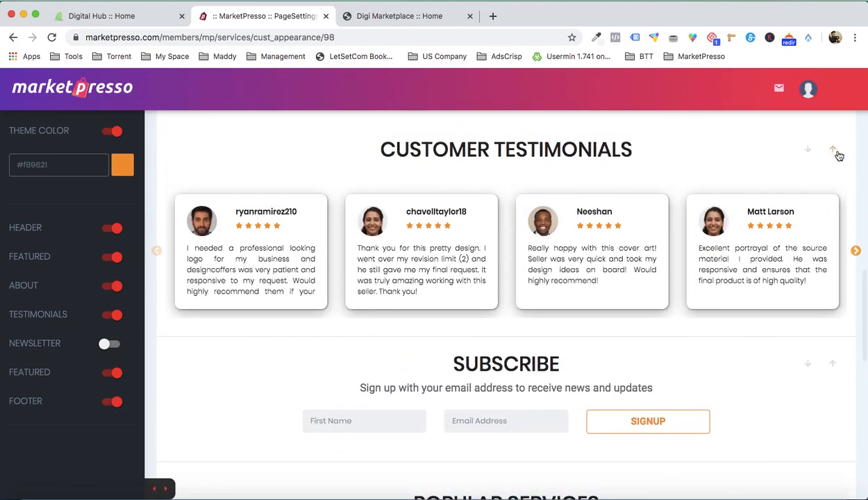
click(809, 150)
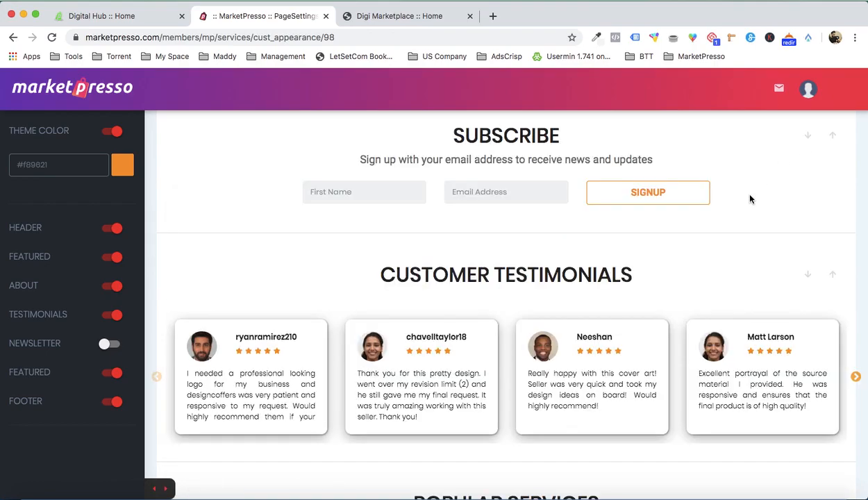
scroll(750, 198, down, 5)
scroll(756, 200, up, 3)
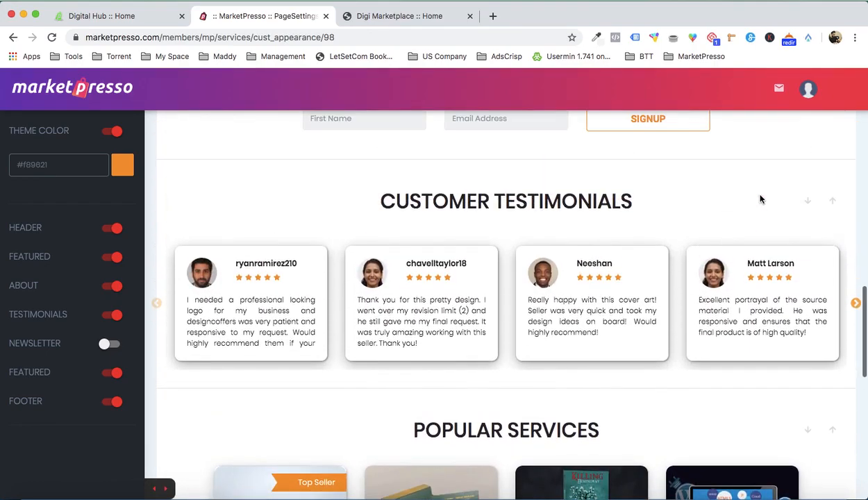
click(808, 203)
scroll(704, 277, down, 3)
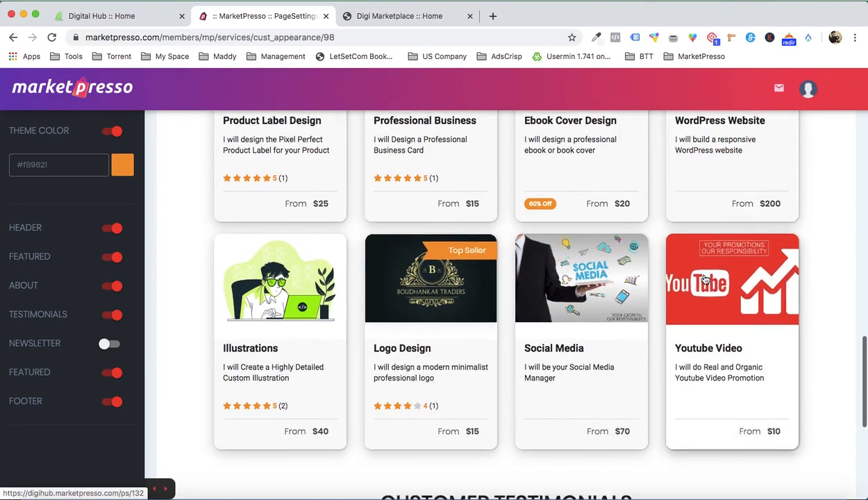
scroll(705, 278, down, 6)
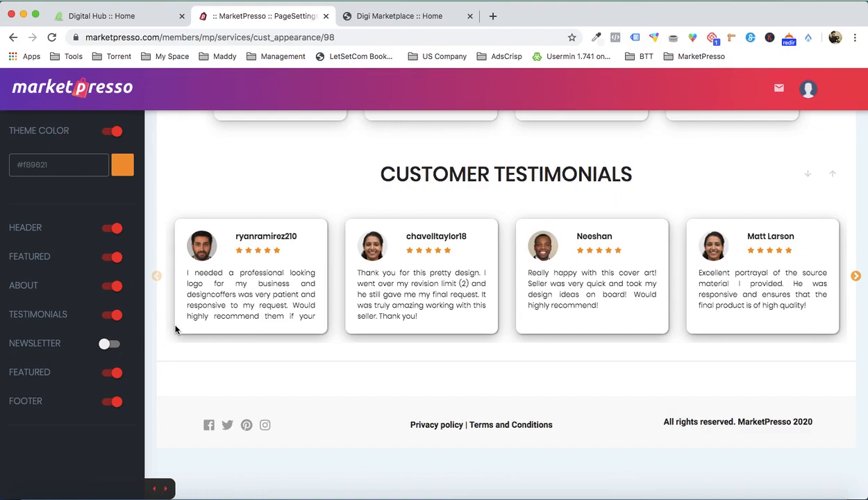
- Set the theme color to the dark green #238f10 and save the page customization
click(121, 167)
click(130, 238)
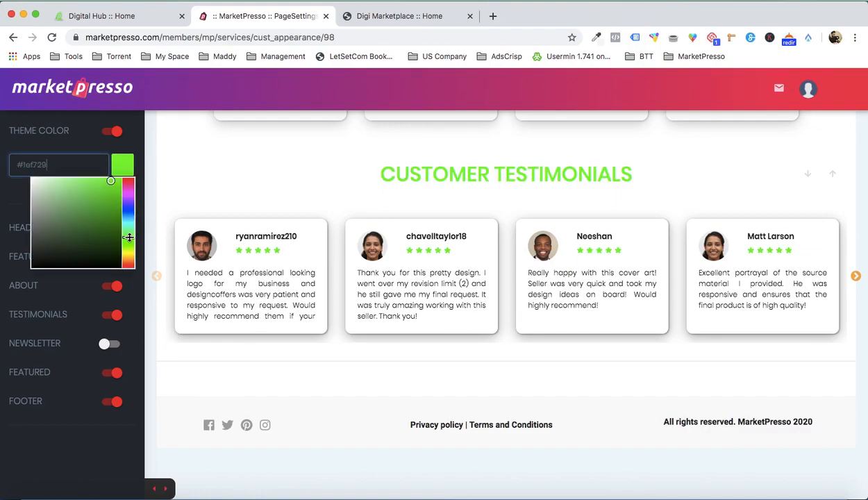
drag(129, 238, 129, 241)
click(112, 218)
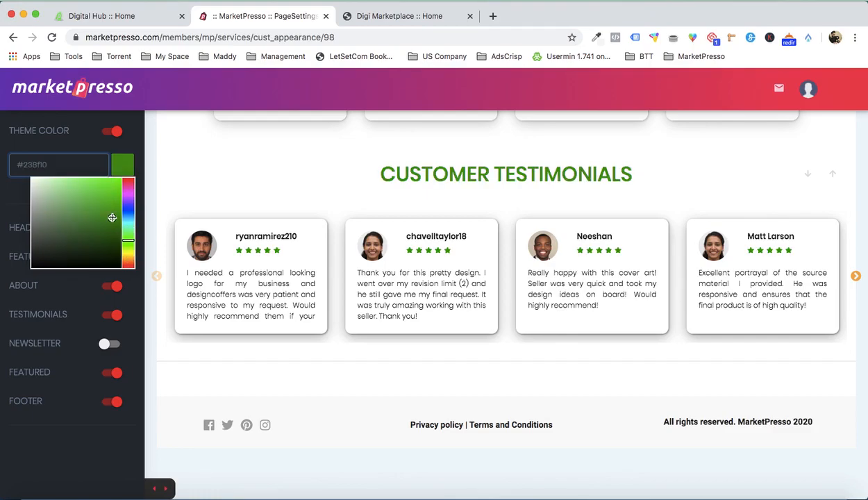
click(253, 189)
scroll(782, 194, up, 15)
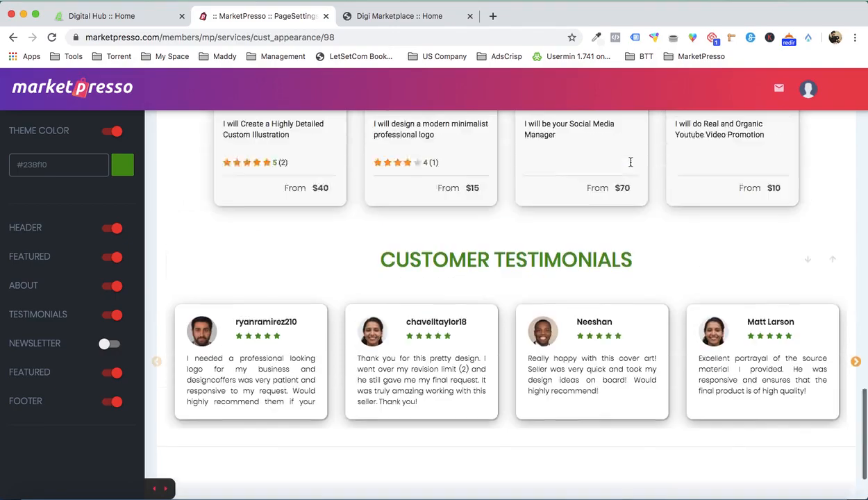
scroll(822, 162, up, 10)
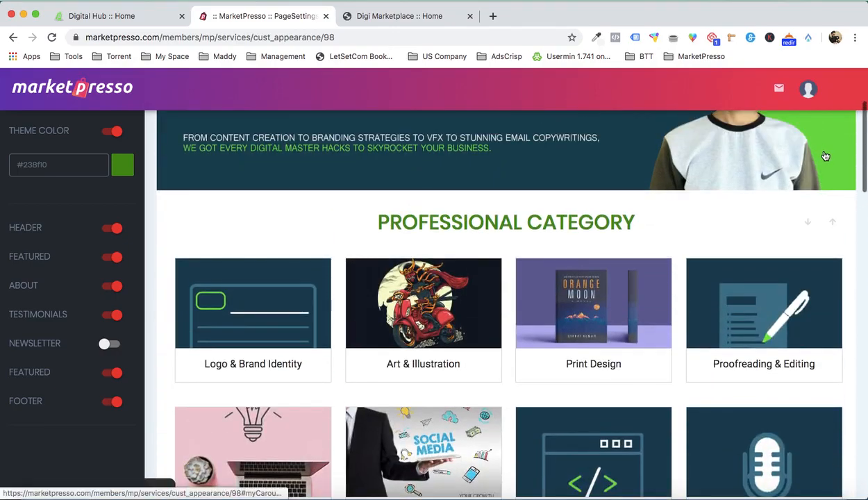
click(834, 127)
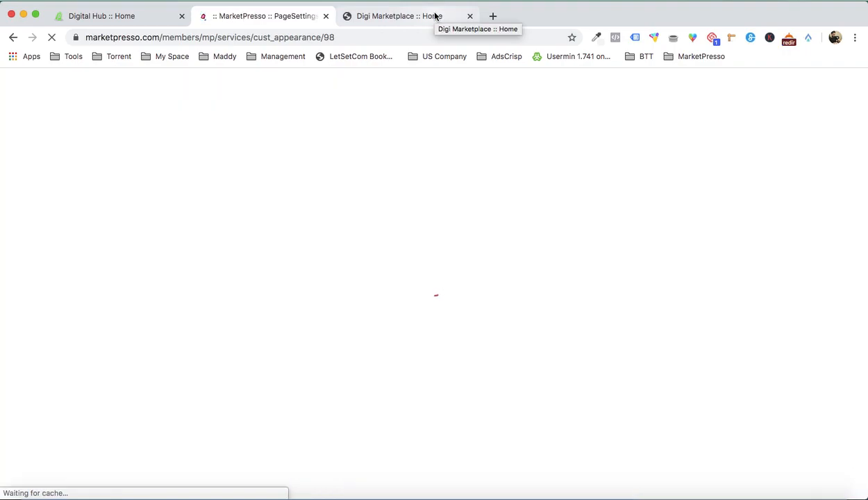
- Reload the live Digi Marketplace home page and check its category, About, Subscribe and Popular Services sections against the saved changes
click(435, 16)
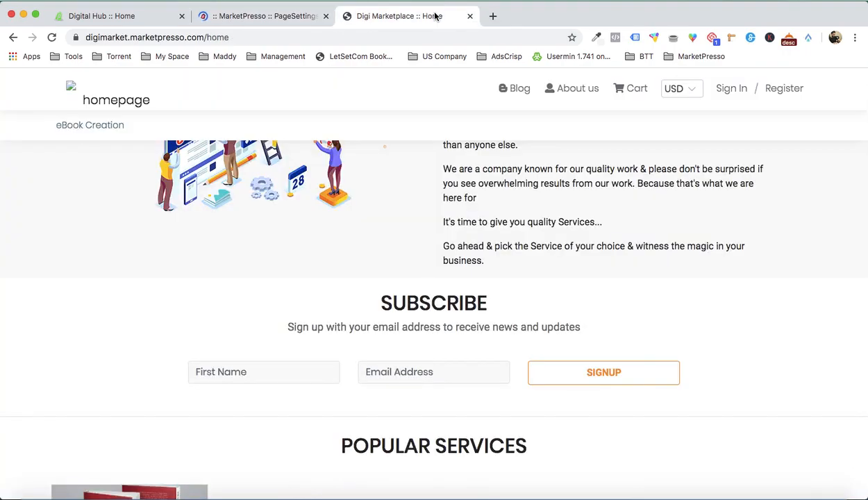
scroll(512, 233, down, 5)
scroll(511, 233, up, 15)
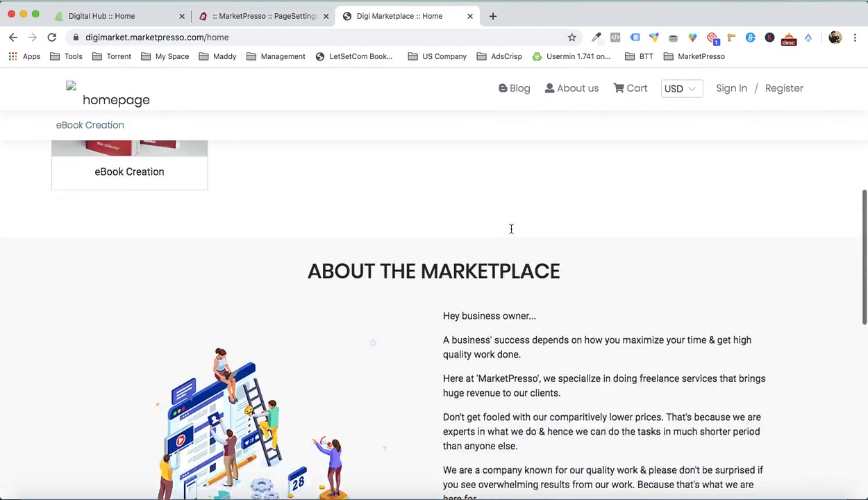
scroll(511, 233, down, 10)
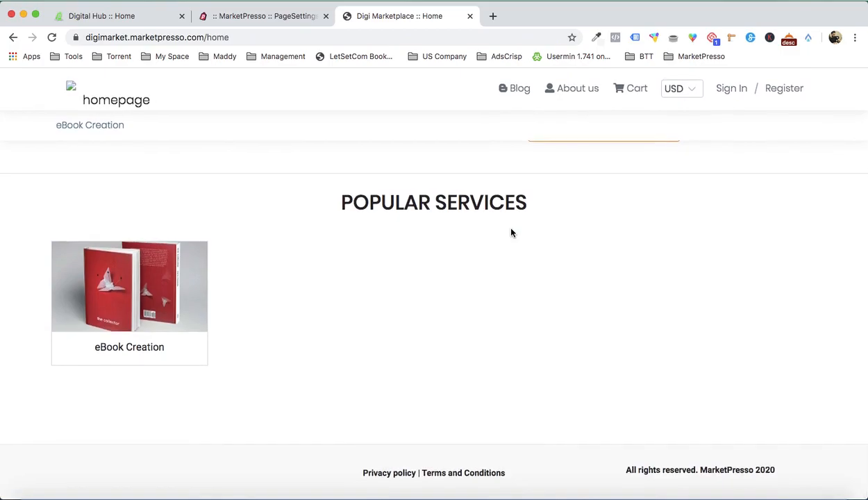
scroll(511, 232, up, 10)
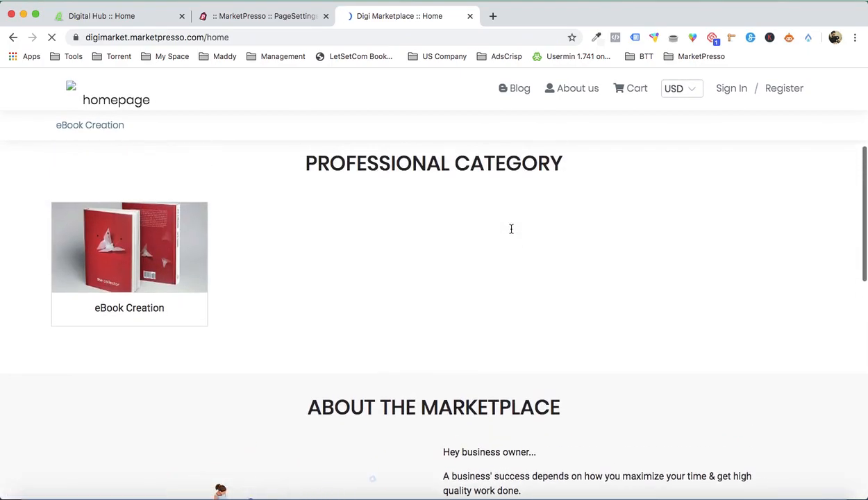
scroll(511, 229, down, 8)
scroll(511, 229, up, 10)
scroll(467, 186, down, 8)
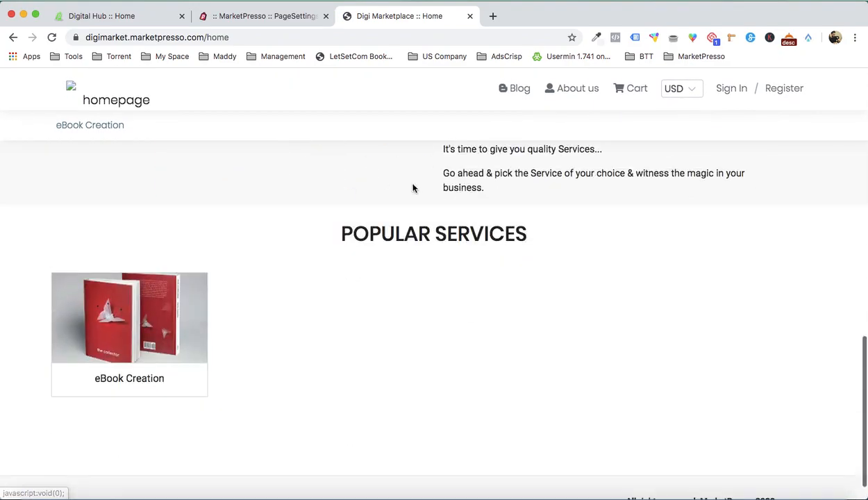
- Return to the page customization, set the Popular Services featured section to show Services instead of Categories, and save
click(274, 22)
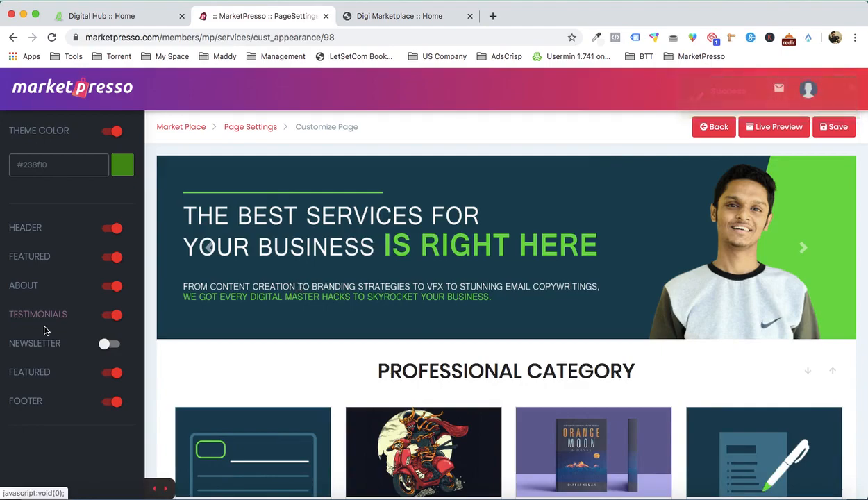
click(39, 376)
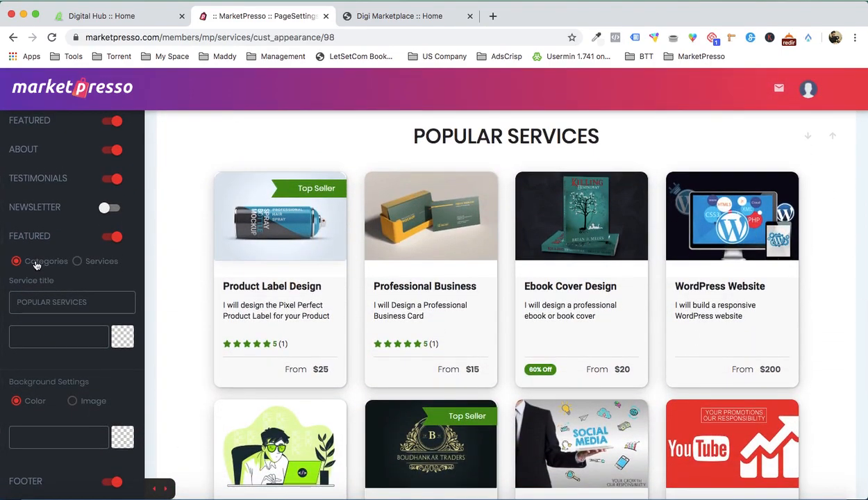
click(77, 262)
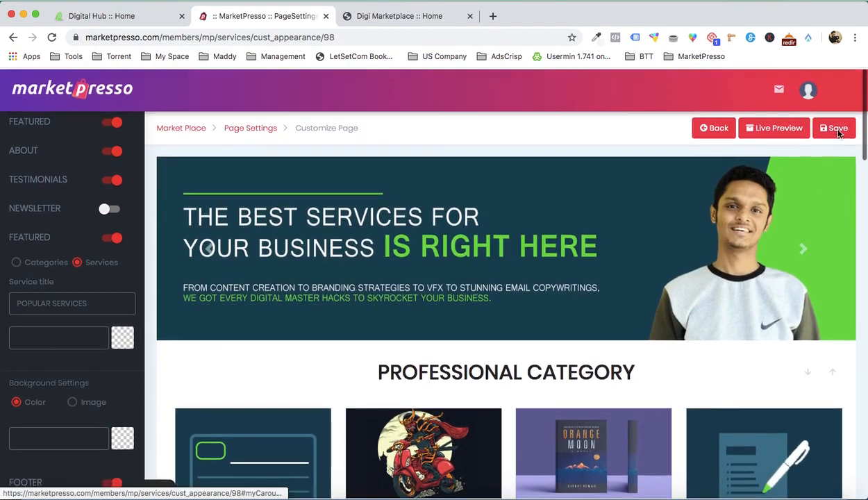
click(837, 132)
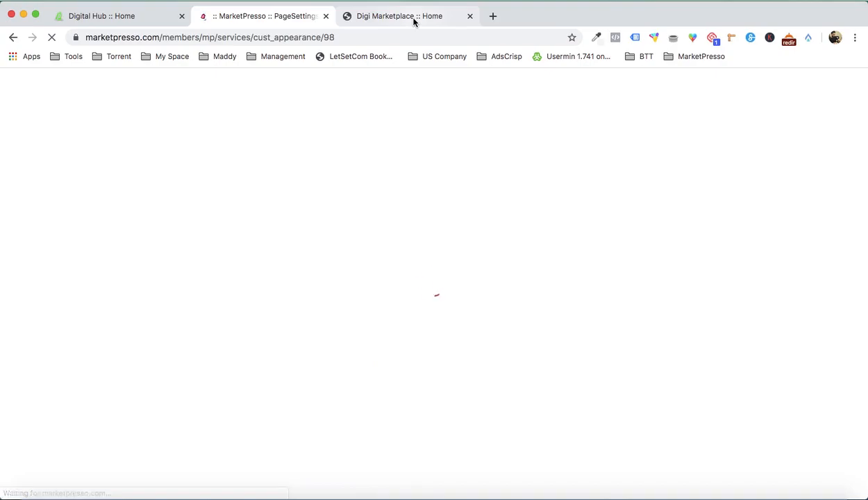
- Reload the live home page and examine the Popular Services section, the header links and the currency choices
click(414, 17)
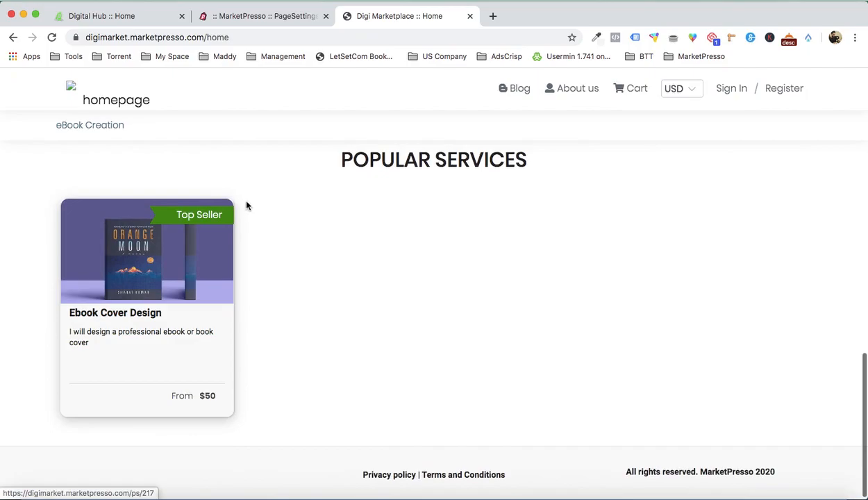
scroll(220, 226, up, 10)
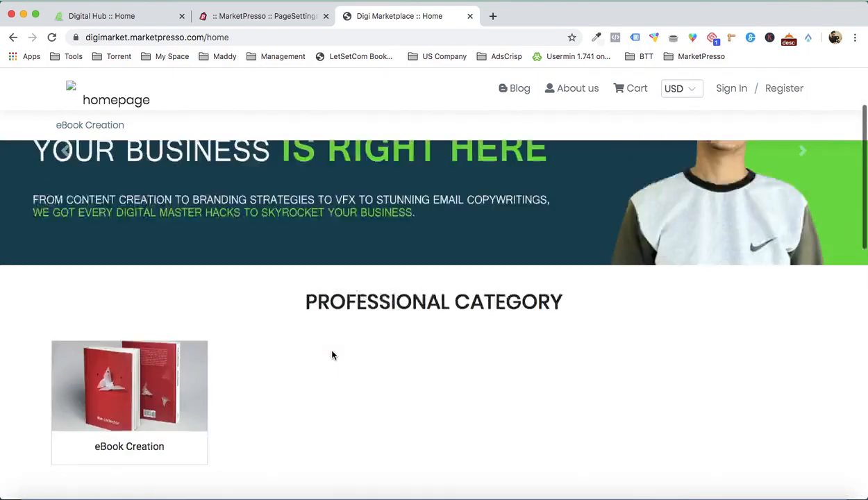
scroll(187, 353, down, 2)
scroll(186, 353, up, 2)
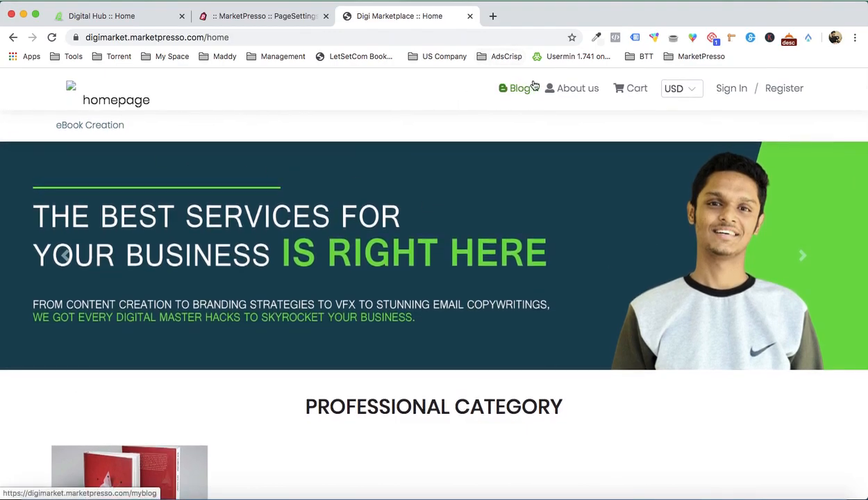
click(676, 93)
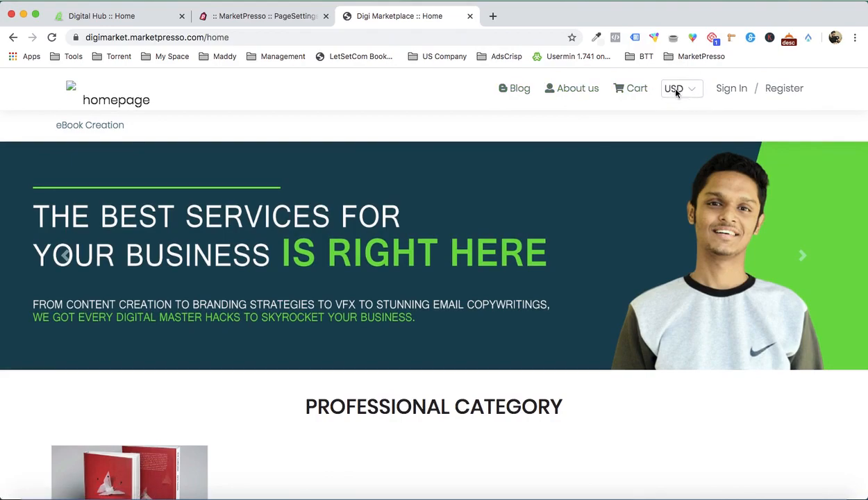
click(742, 135)
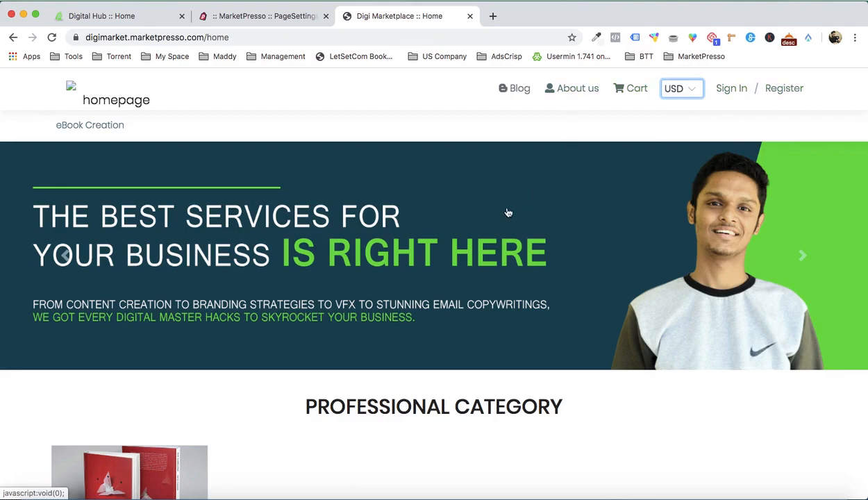
- Return to the page customization and upload ABOUT US BRANDING.png to the image library from the About section's settings
click(276, 16)
scroll(389, 272, down, 10)
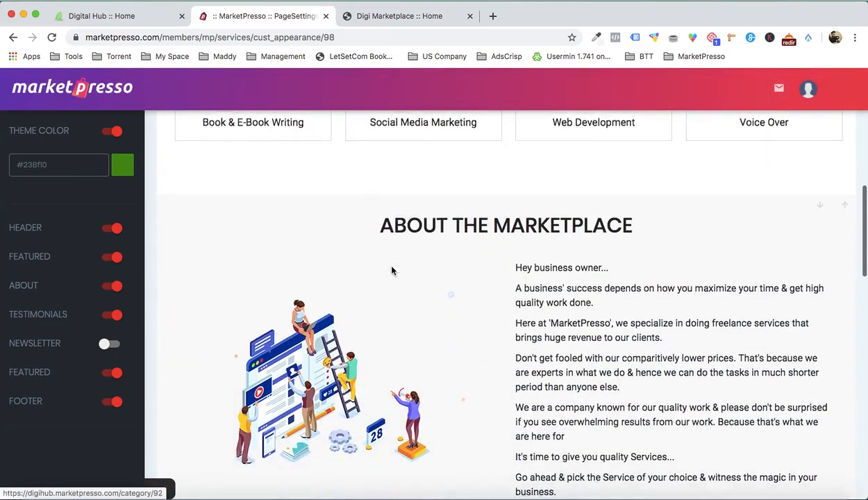
scroll(391, 271, down, 3)
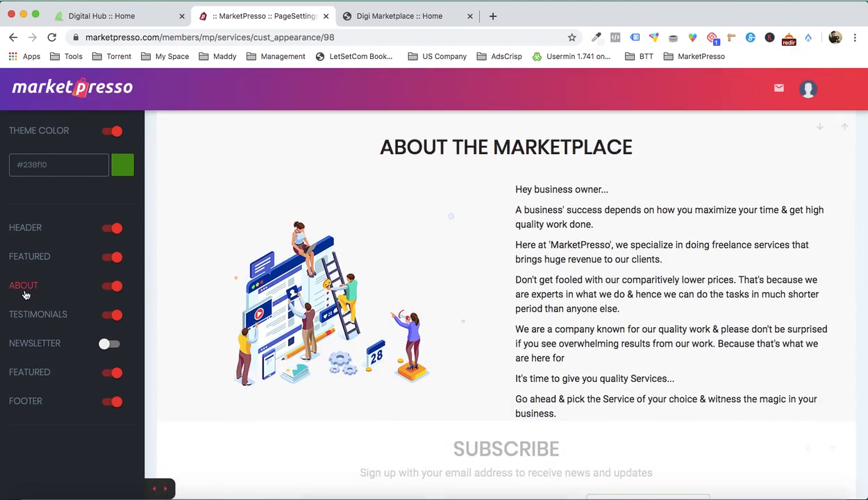
click(25, 294)
scroll(48, 319, down, 3)
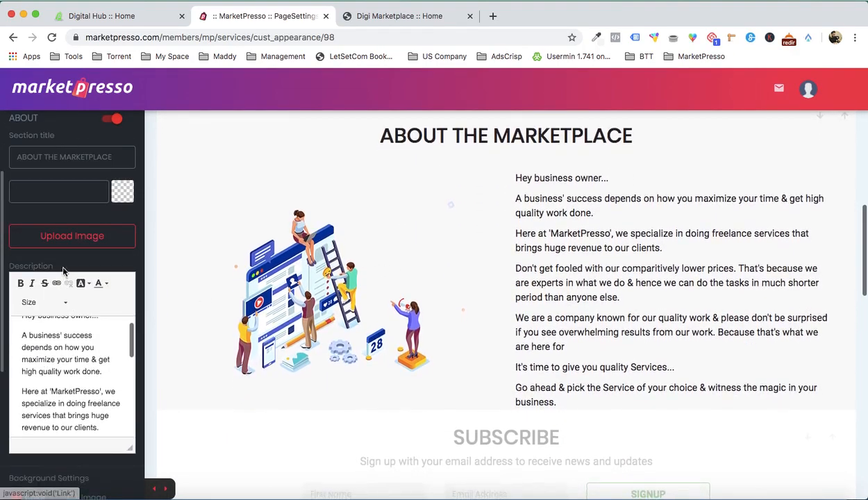
click(78, 241)
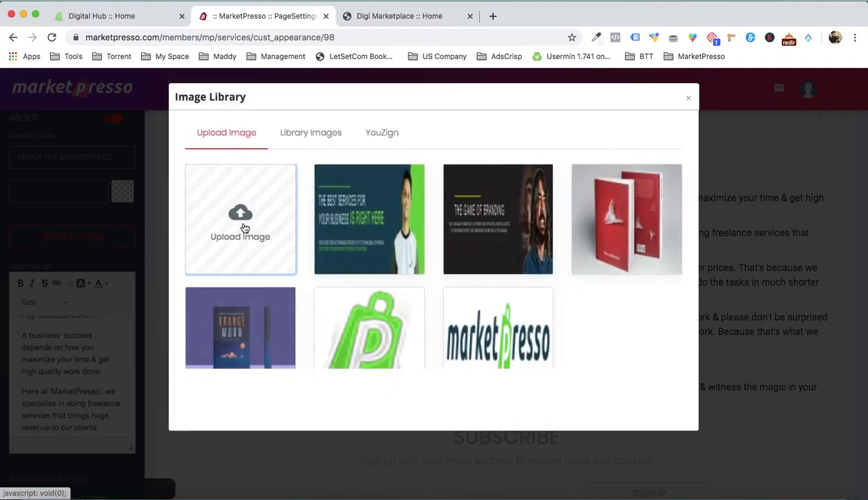
click(245, 229)
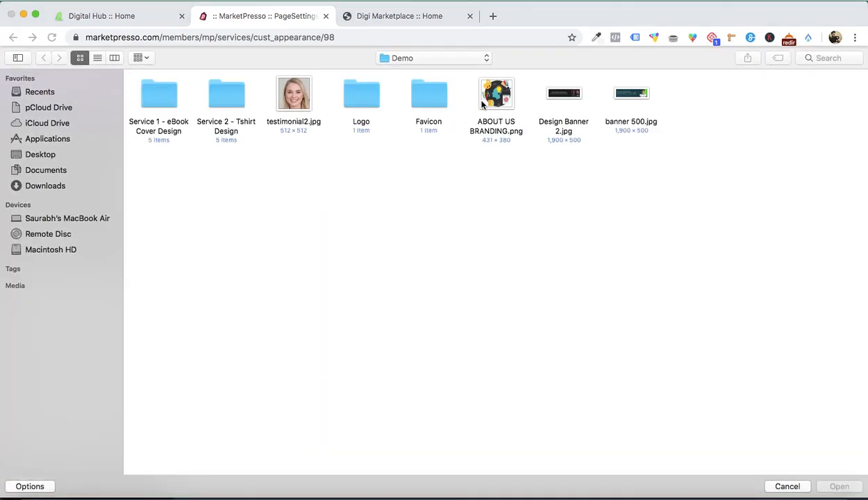
double_click(482, 103)
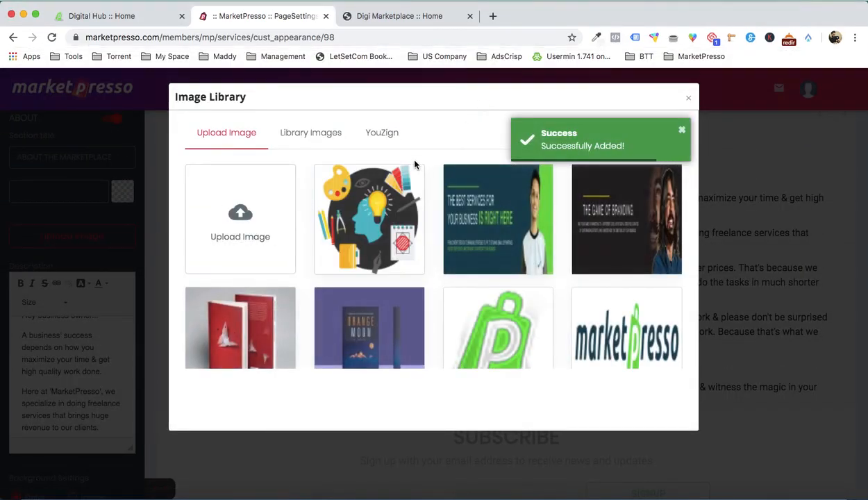
- Use the uploaded branding illustration as the About section's image and save the page customization
click(354, 218)
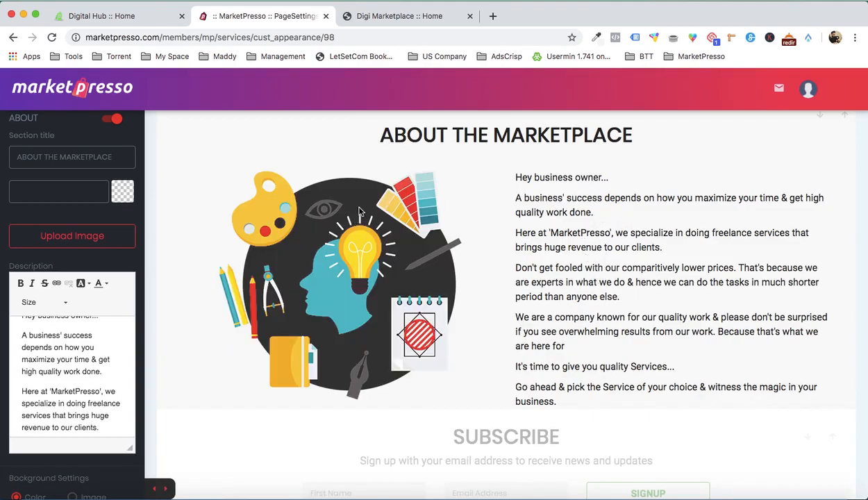
scroll(101, 314, up, 1)
scroll(659, 193, up, 3)
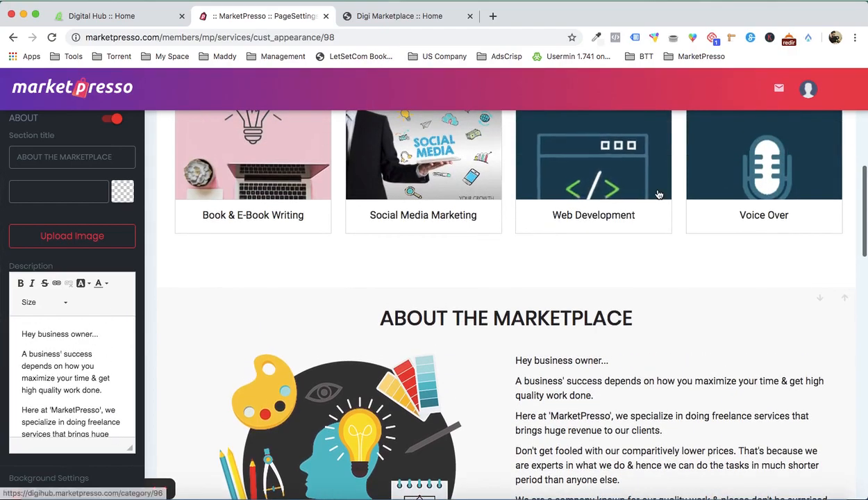
scroll(659, 193, up, 5)
click(834, 126)
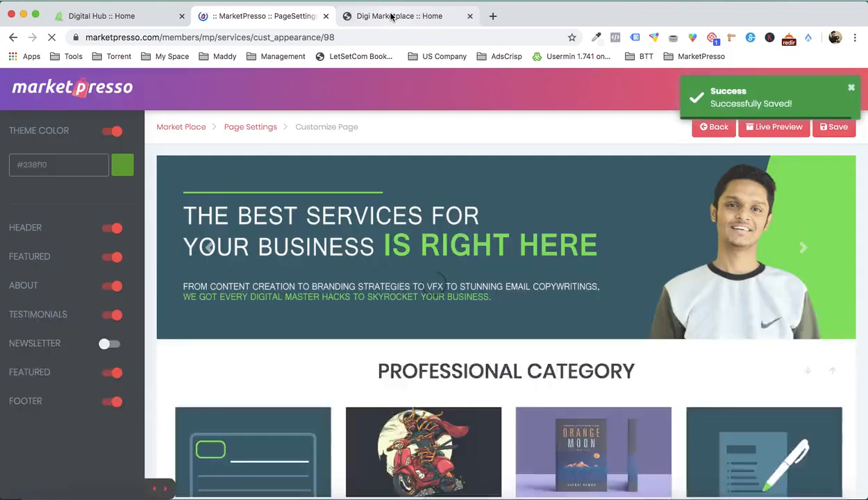
- Reload the live home page and examine the updated About the Marketplace section and the service listings below it
click(392, 16)
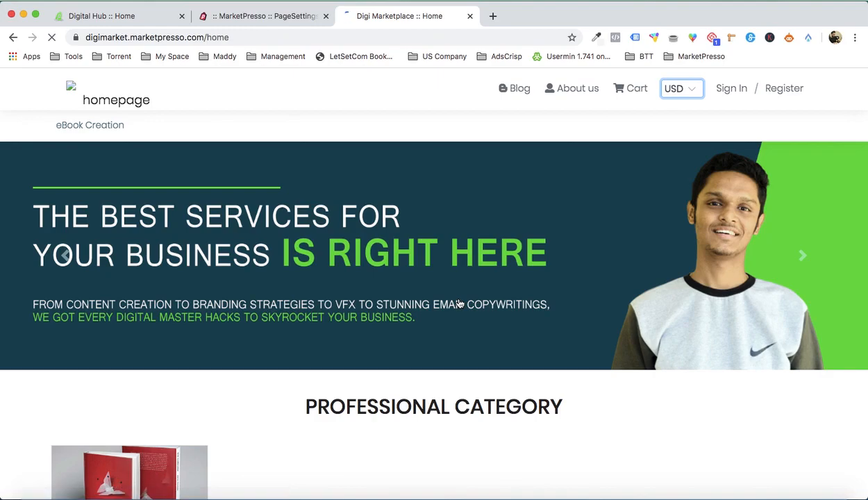
scroll(481, 262, down, 6)
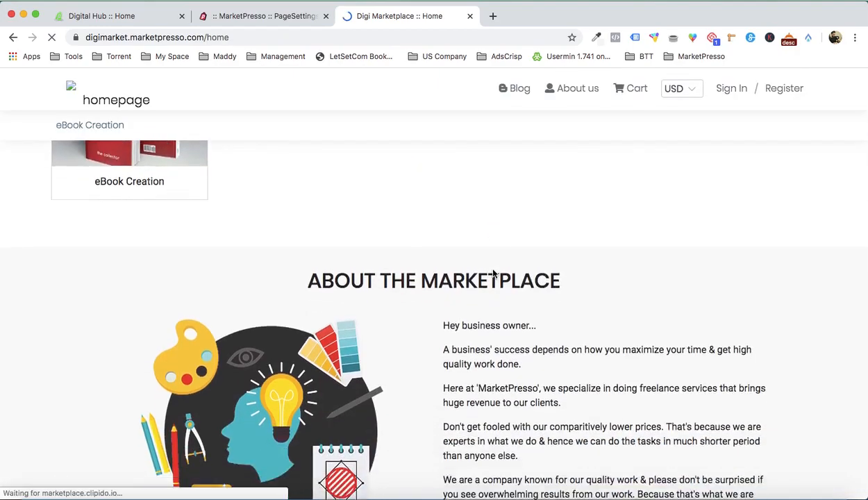
scroll(417, 285, down, 2)
scroll(270, 304, up, 5)
scroll(271, 304, down, 8)
scroll(271, 306, down, 1)
- Open the Ebook Cover Design service from the live home page and browse through its gallery of cover images
click(150, 312)
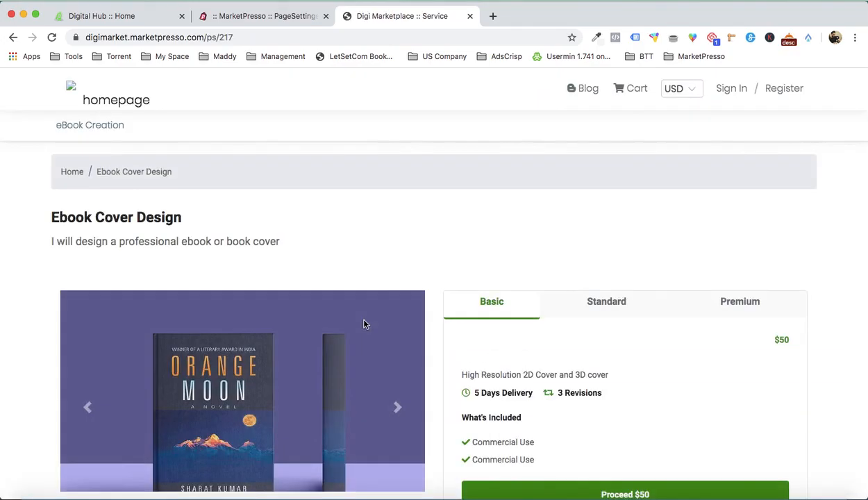
scroll(469, 252, down, 5)
scroll(469, 252, up, 3)
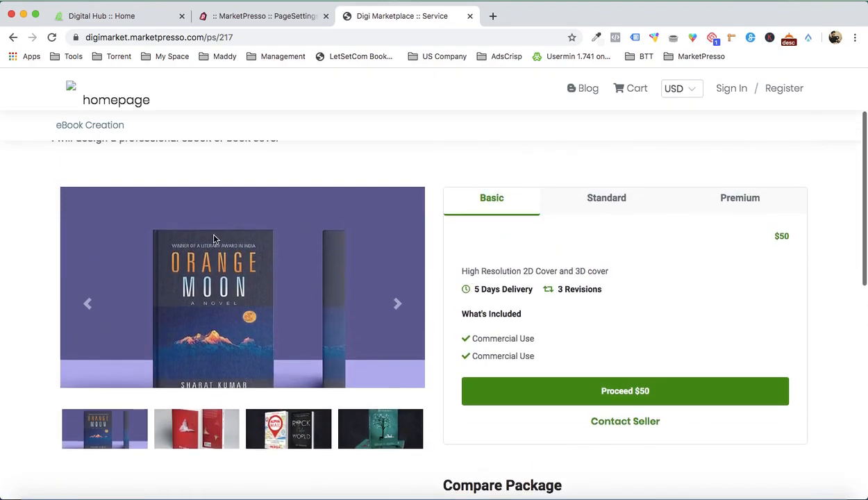
click(398, 303)
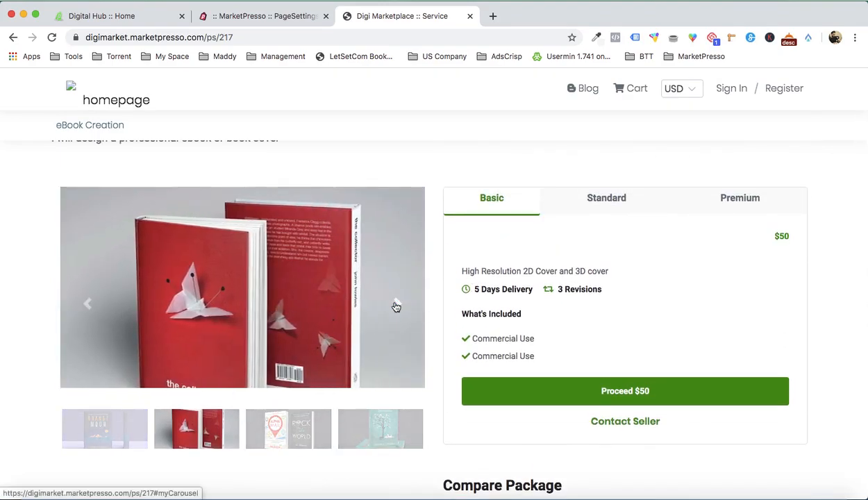
click(396, 306)
click(396, 306)
scroll(396, 304, up, 2)
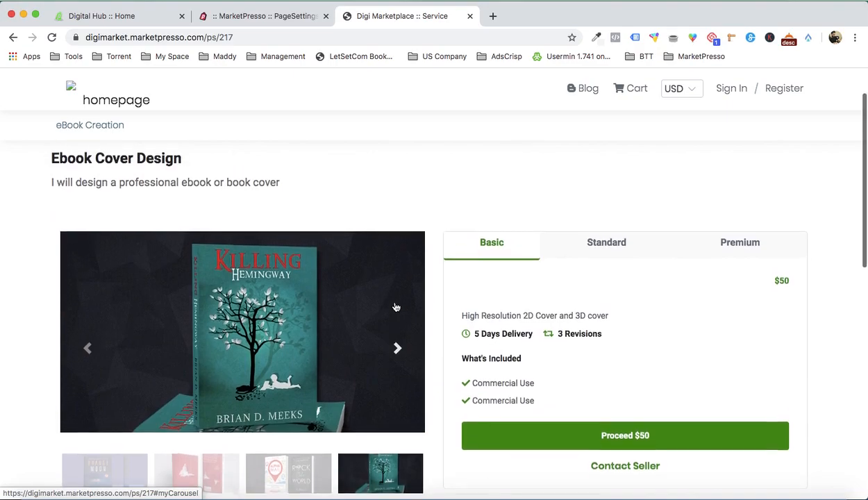
- Review the service's Standard, Premium and Basic packages, its description, the package comparison table and the FAQ
click(583, 244)
click(726, 244)
click(526, 241)
scroll(526, 241, down, 5)
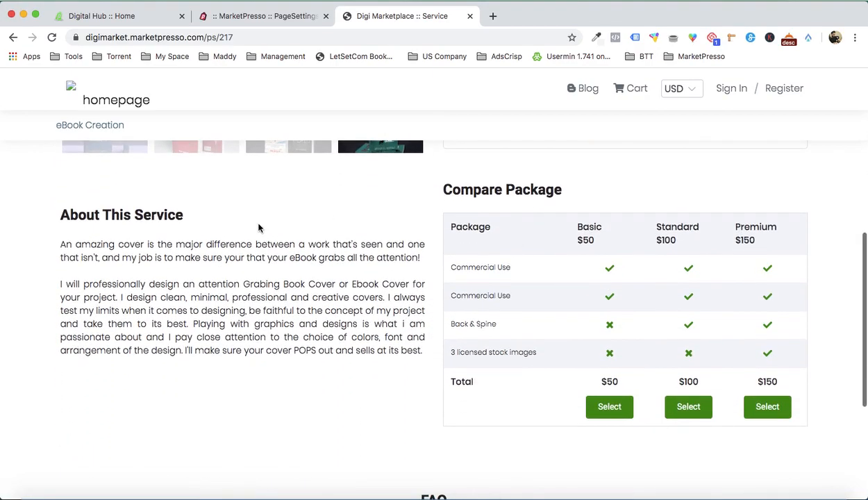
scroll(585, 267, down, 3)
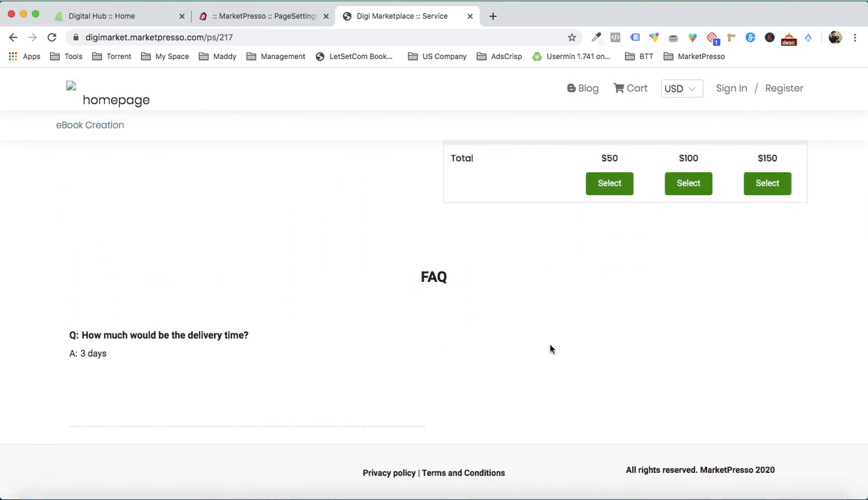
- Proceed with the $50 Basic package of the Ebook Cover Design service
scroll(542, 349, up, 8)
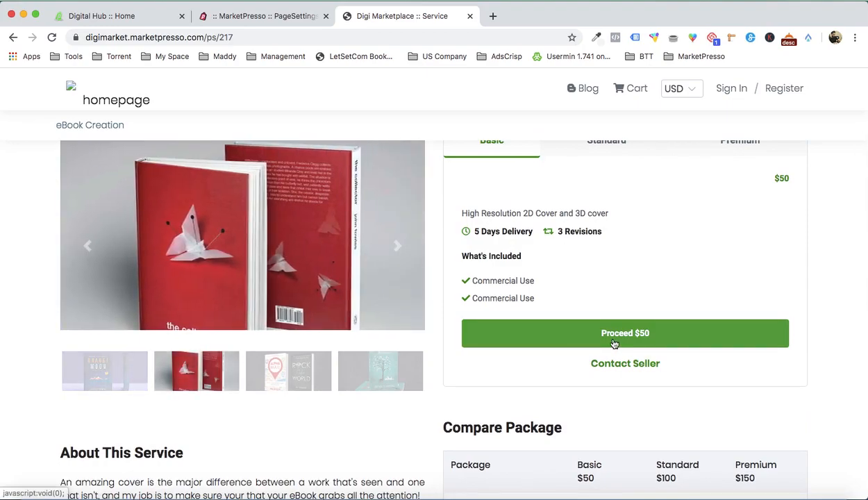
click(614, 344)
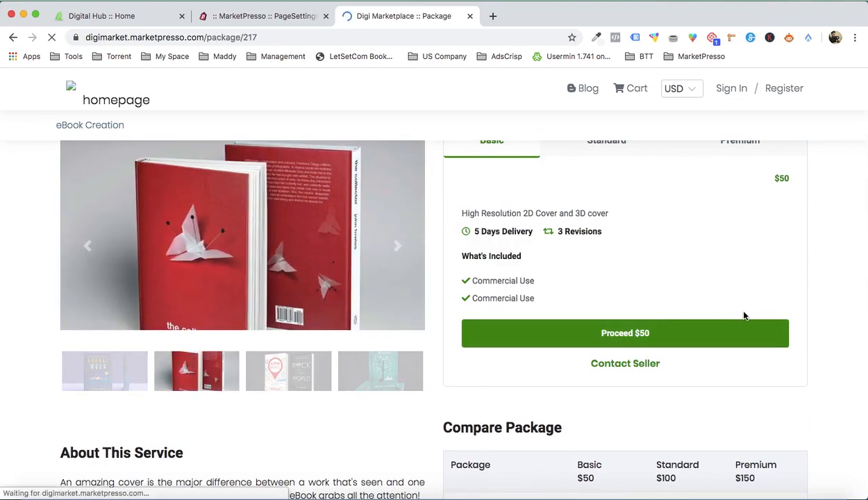
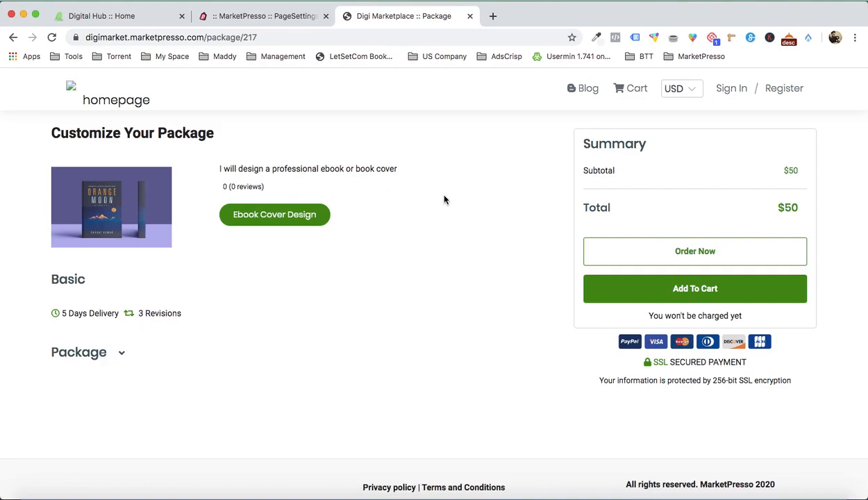
- Add the $50 Basic package to the cart and open its order form before going back to the live home page
click(686, 289)
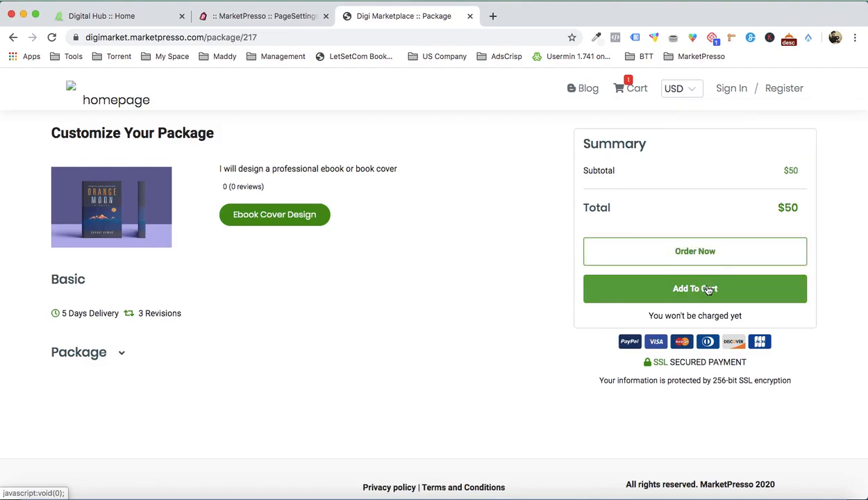
click(692, 253)
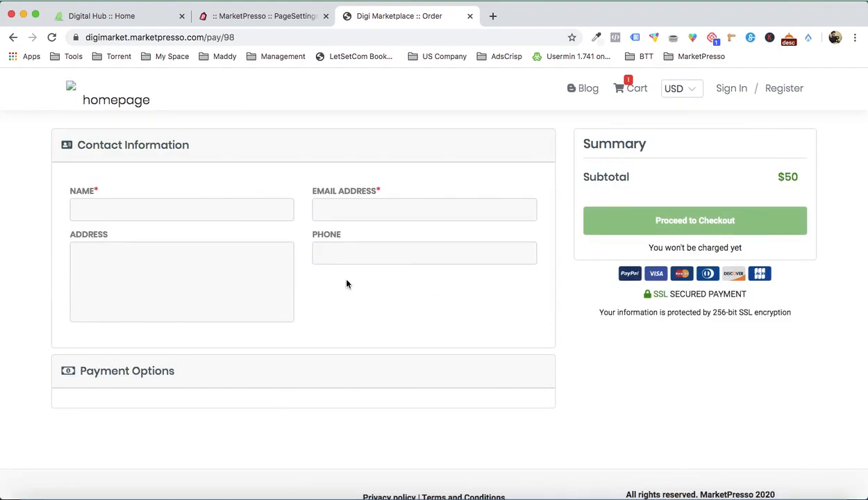
click(134, 103)
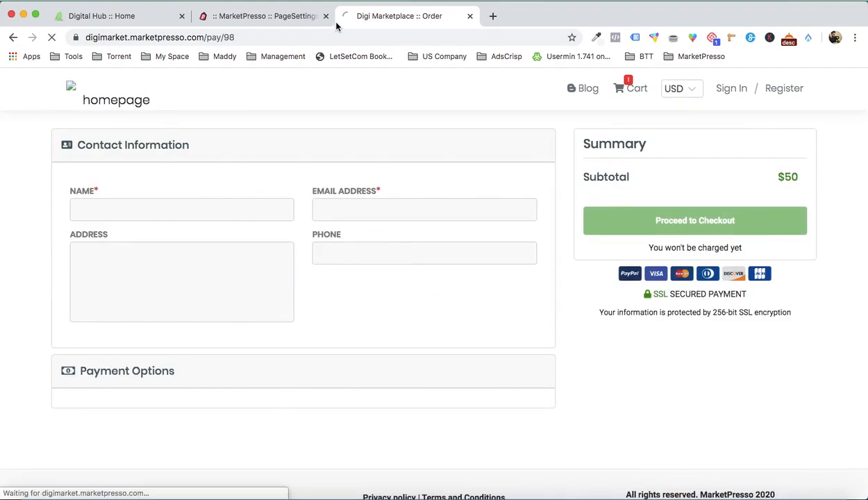
- Return to the marketplace admin, leave the page customizer and start a new review in the Reviews section
click(289, 16)
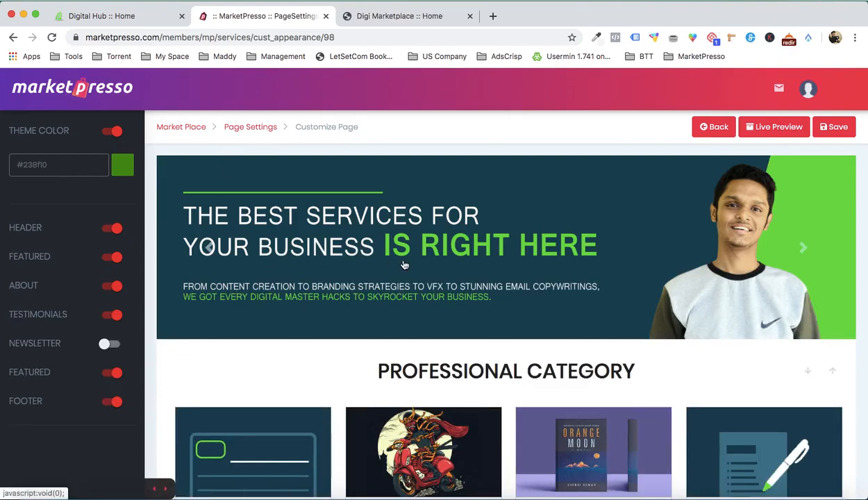
scroll(403, 264, down, 8)
scroll(404, 263, up, 8)
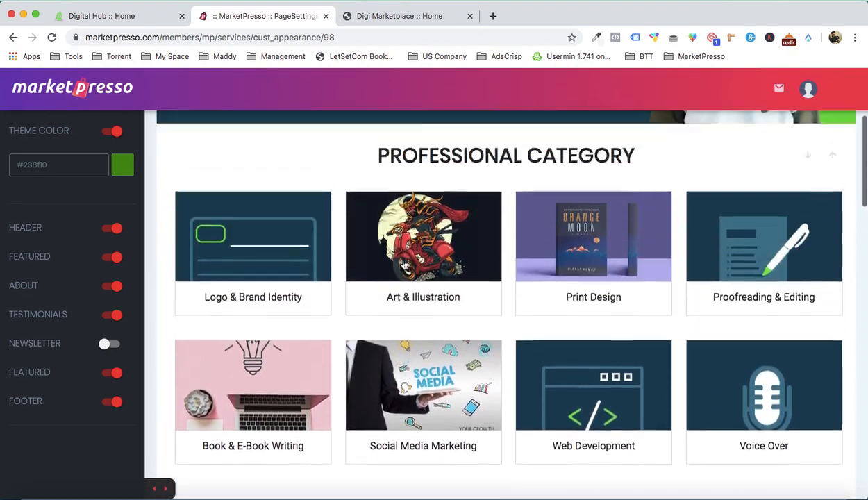
click(706, 127)
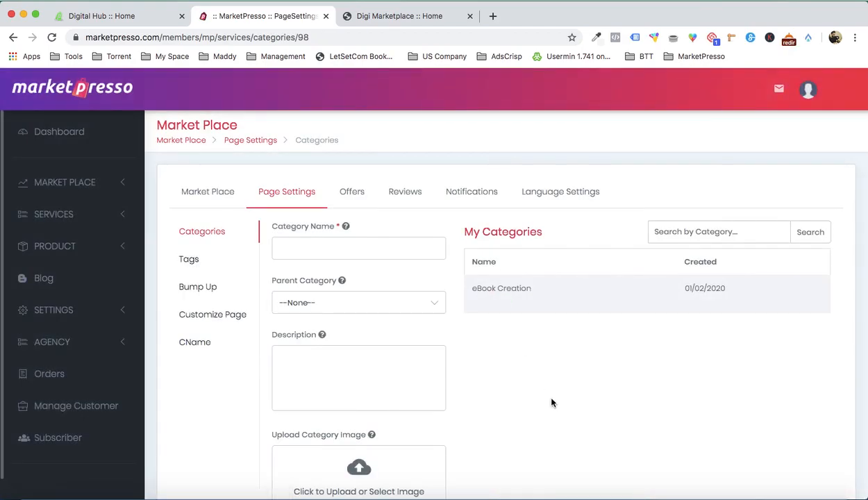
click(389, 196)
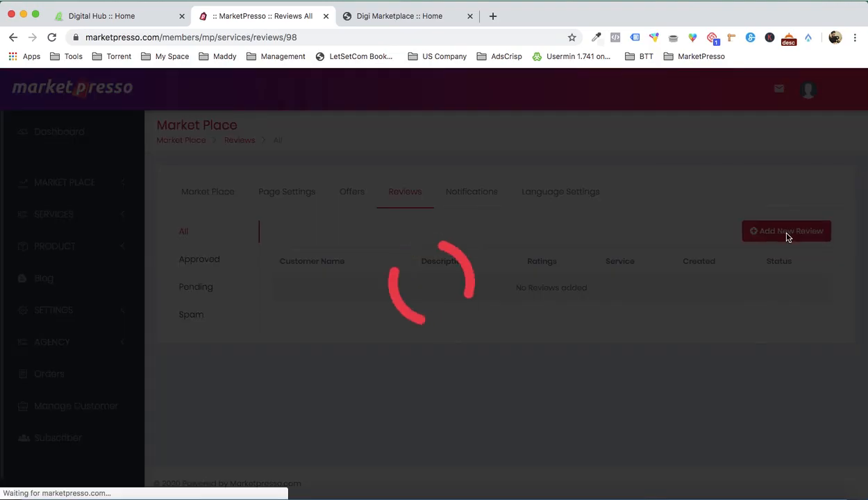
- Fill in the review with the customer's name, the description "I love it" and the Ebook Cover Design service
click(319, 158)
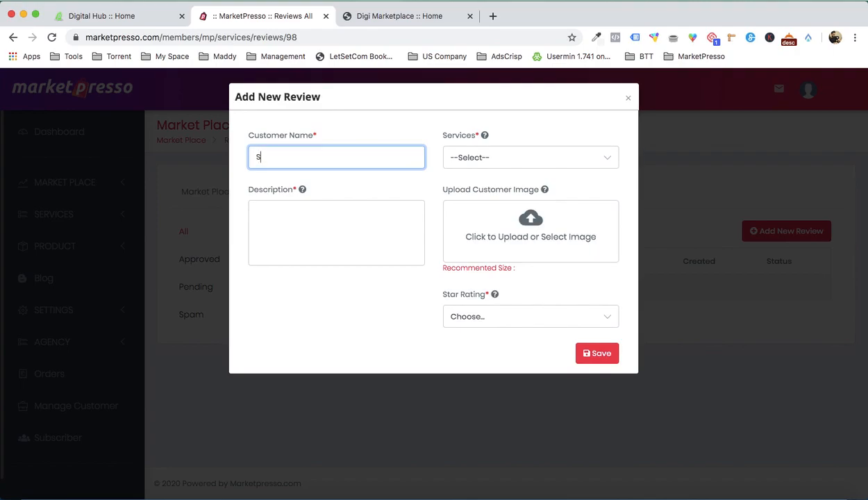
click(314, 225)
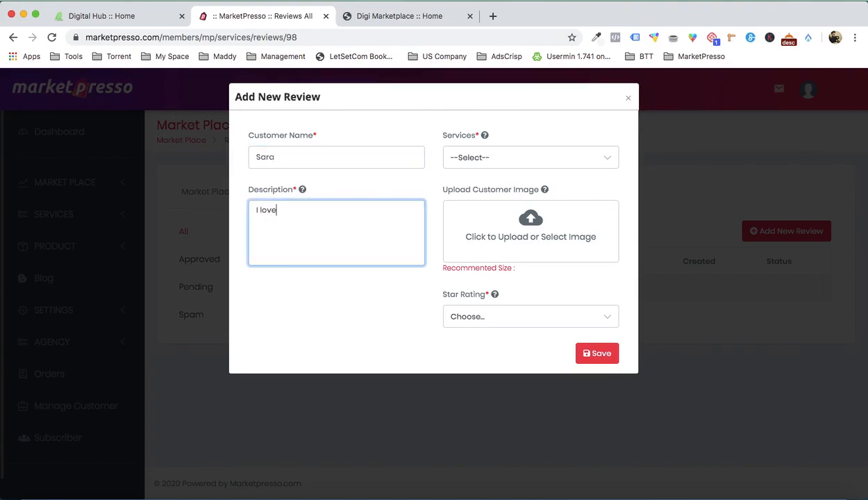
click(488, 163)
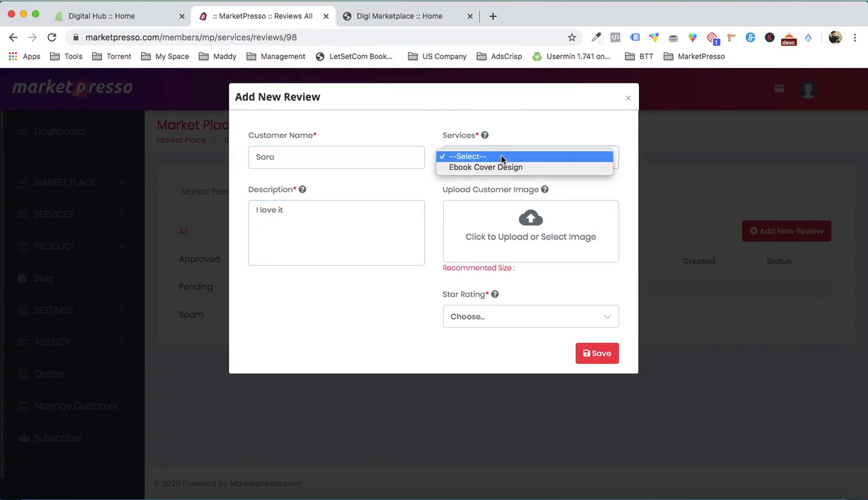
click(500, 166)
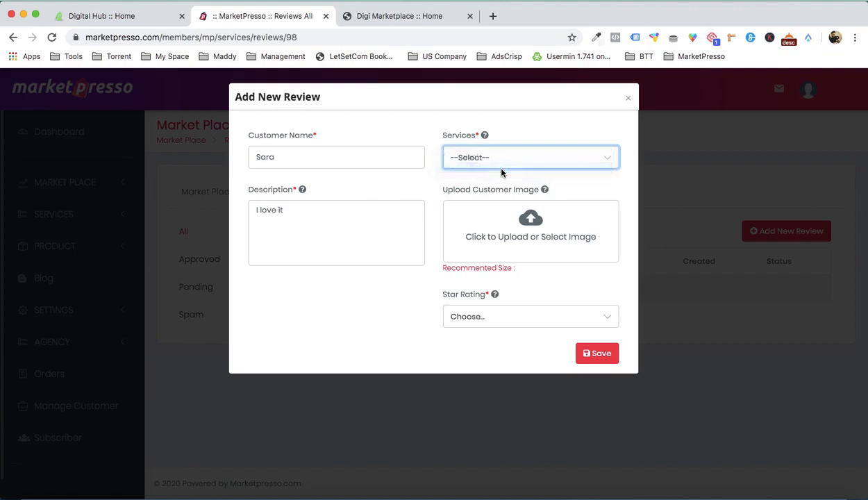
- Upload a portrait photo and use it as the review's customer image
click(544, 237)
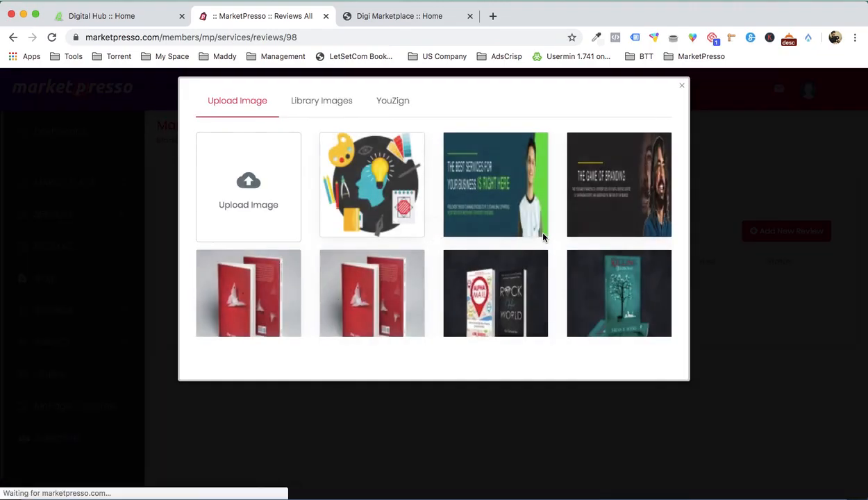
scroll(399, 252, down, 1)
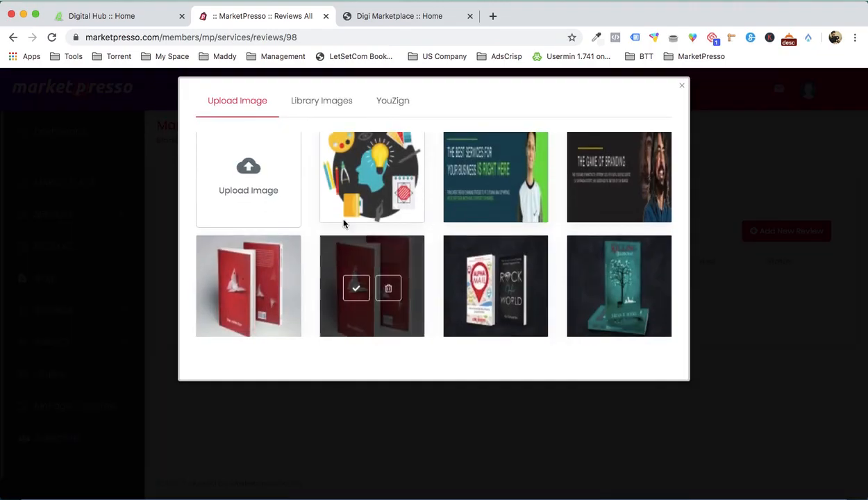
click(233, 167)
double_click(303, 96)
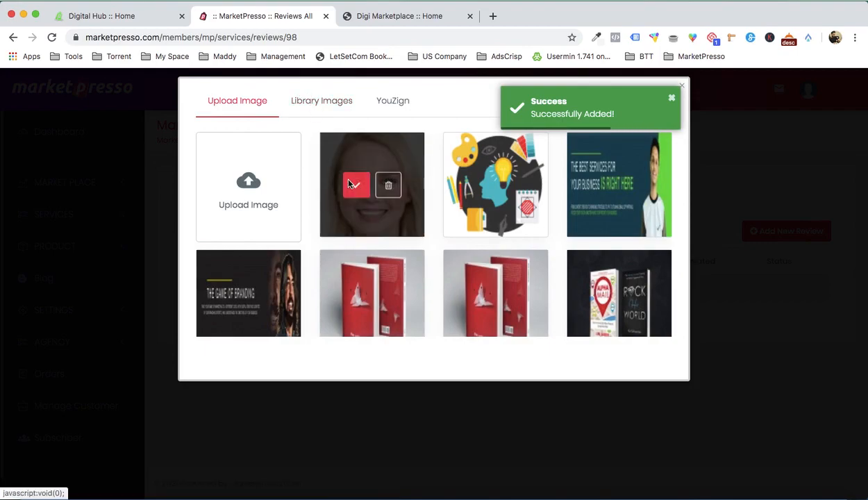
click(350, 182)
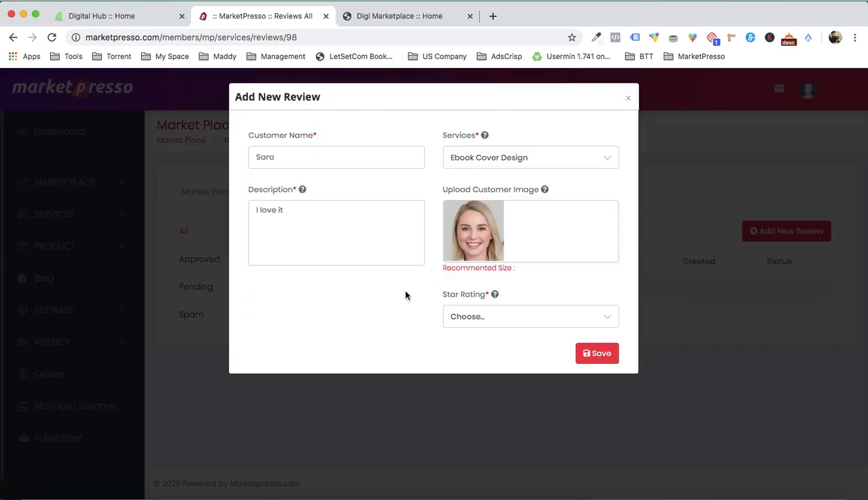
- Give the review a star rating of 5 and save it
click(478, 316)
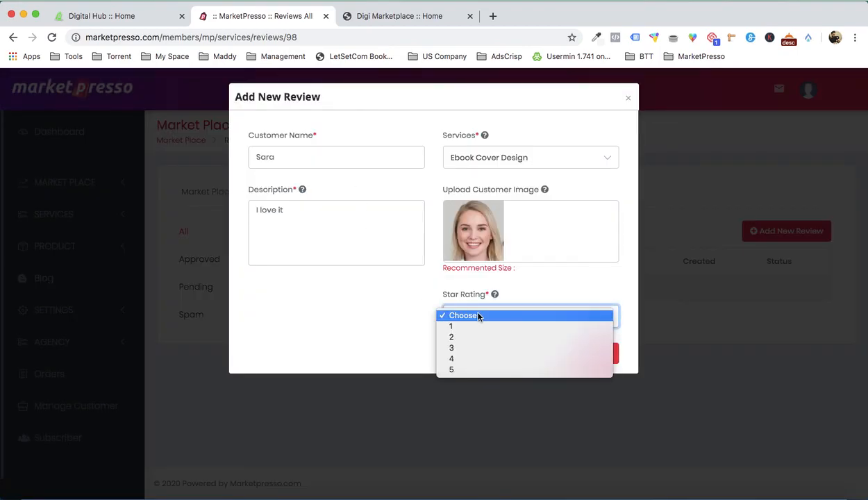
click(473, 370)
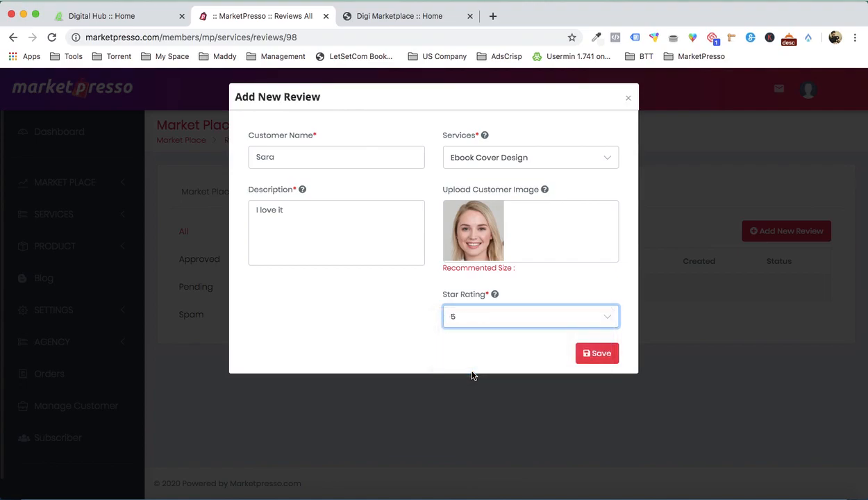
click(597, 357)
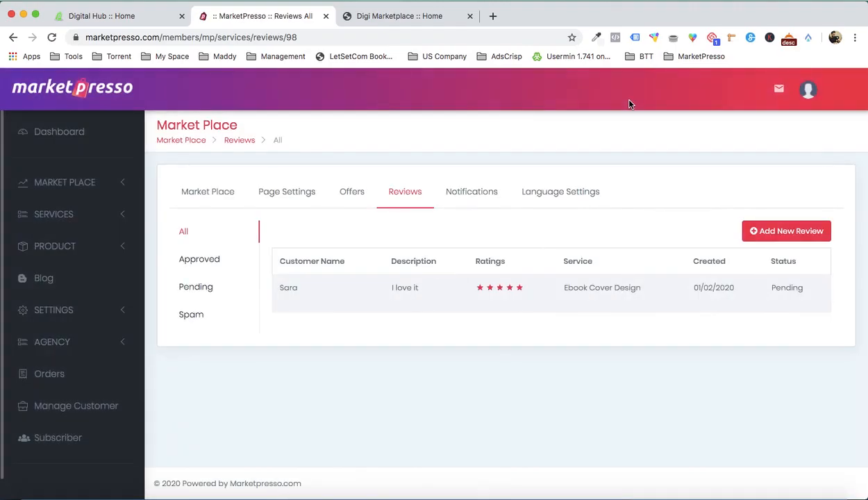
- Approve the pending Ebook Cover Design review and open the list of approved reviews
click(195, 287)
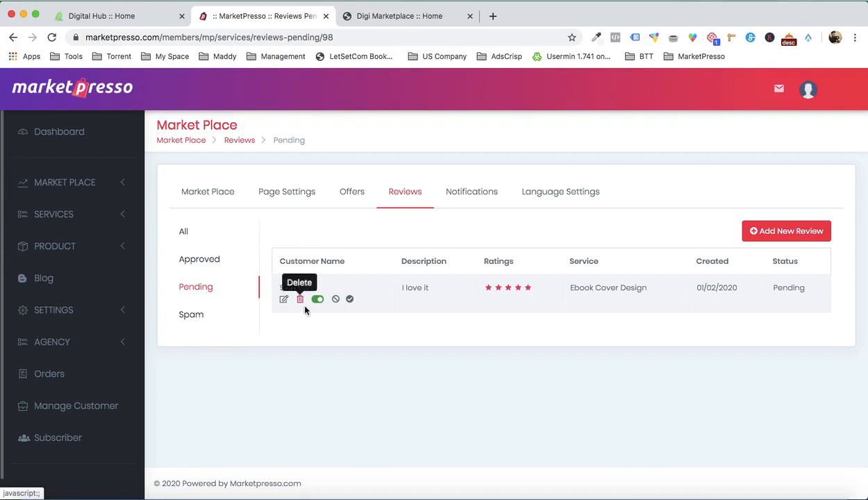
click(350, 300)
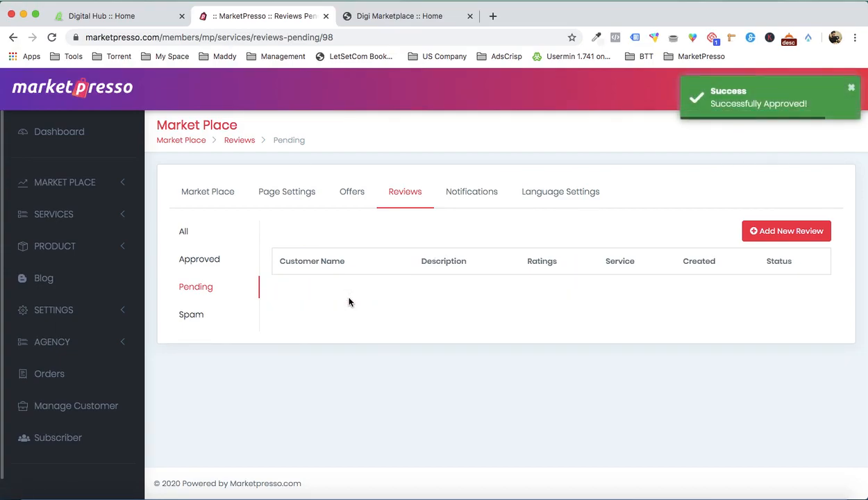
click(210, 262)
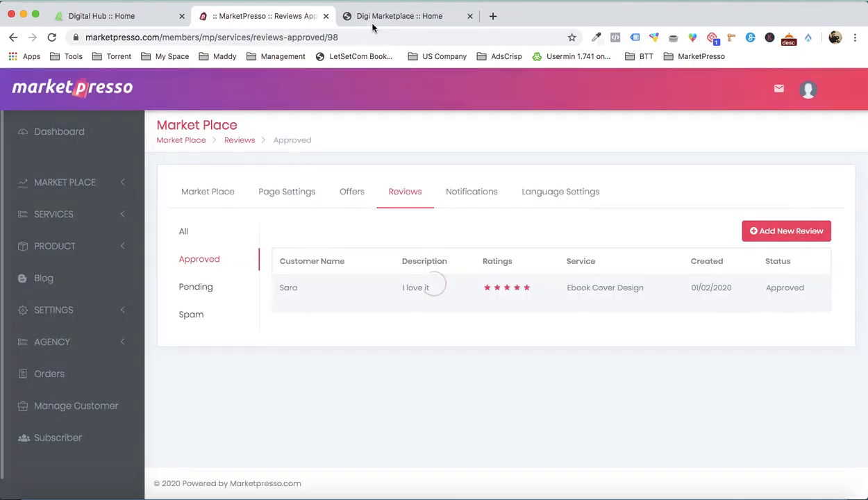
- Check Popular Services on the live home page and open the Ebook Cover Design service in a separate tab to look it over
click(383, 15)
scroll(363, 132, down, 10)
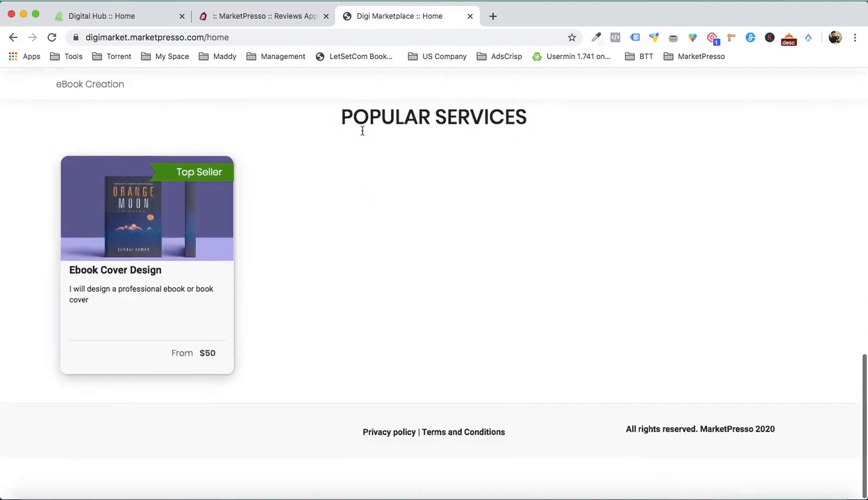
right_click(203, 312)
click(215, 310)
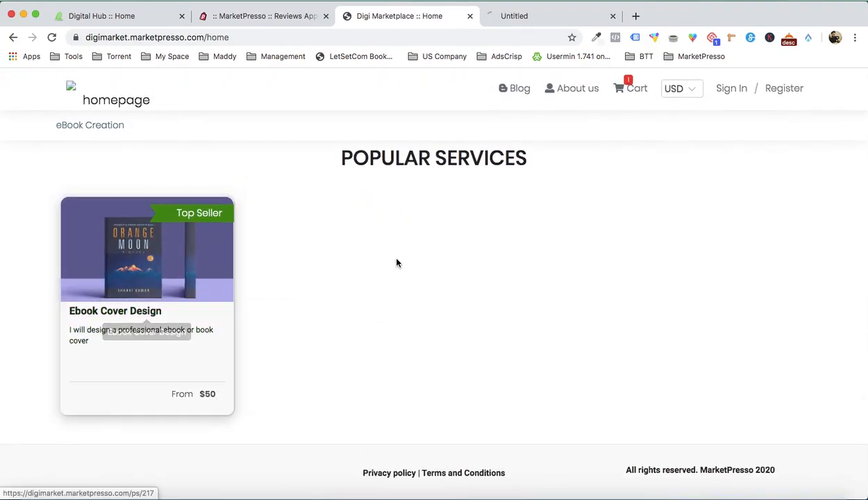
click(522, 18)
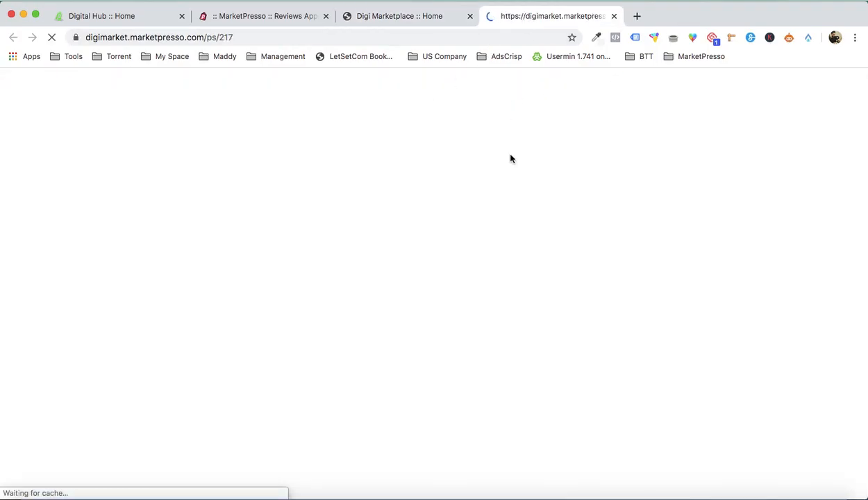
scroll(550, 246, down, 10)
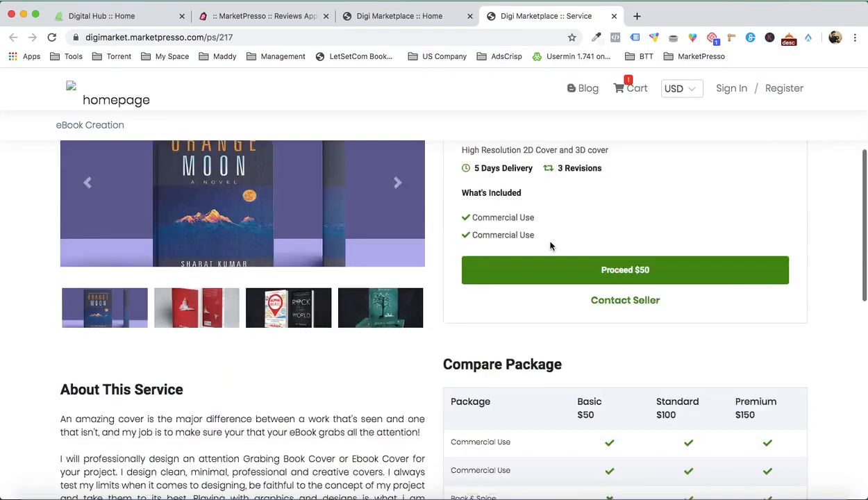
scroll(449, 236, up, 10)
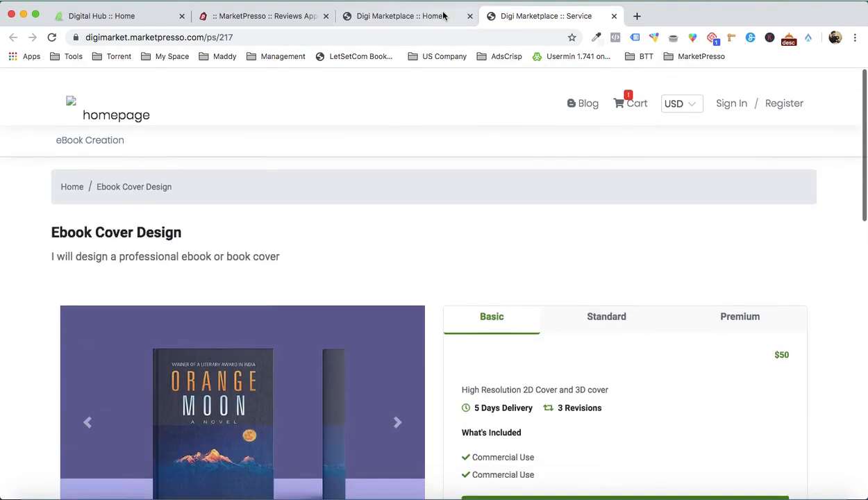
click(432, 18)
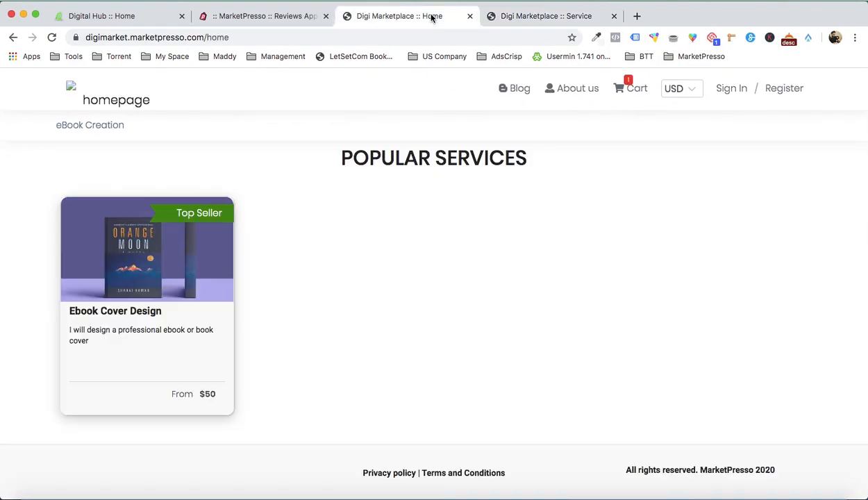
click(134, 103)
- Enable home page display for the approved Ebook Cover Design review in the marketplace admin
click(275, 19)
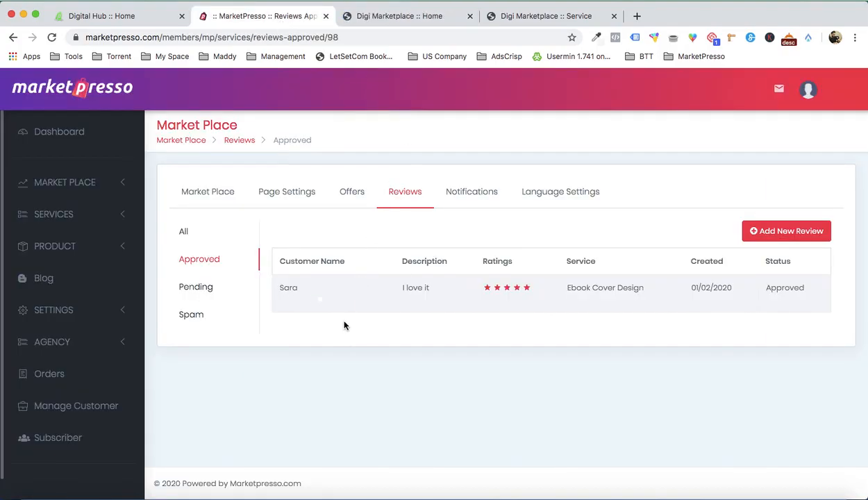
mouse_move(347, 301)
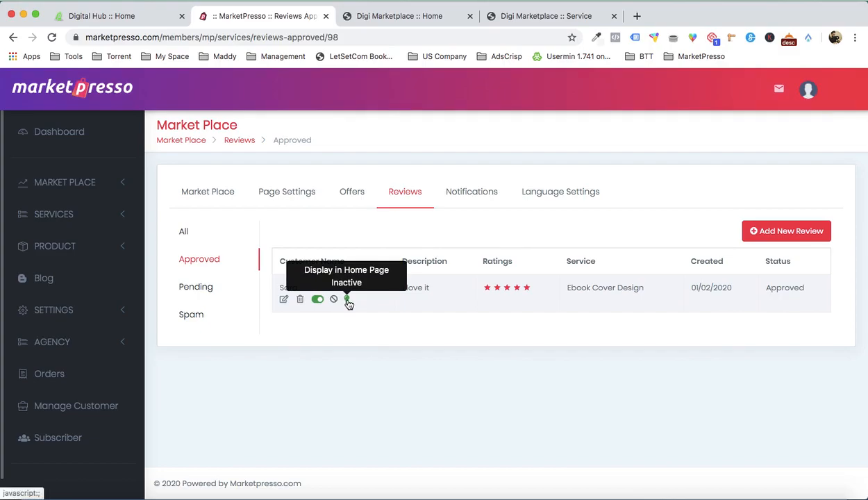
click(348, 302)
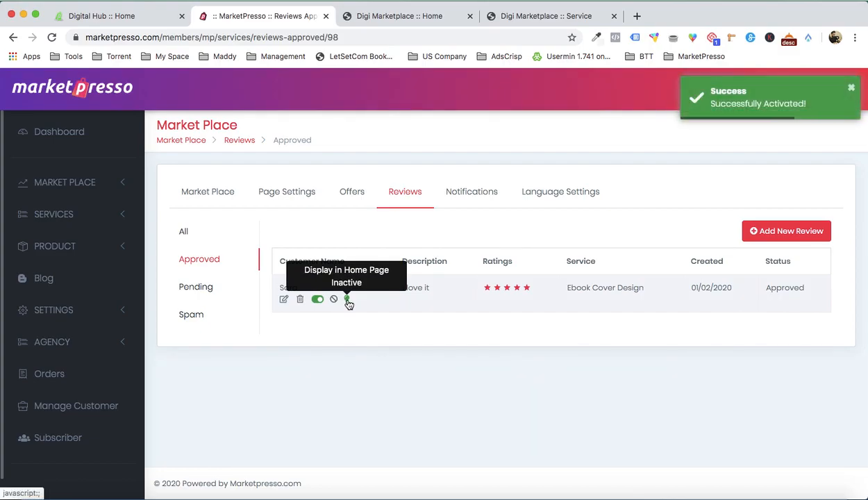
- Go back to the live home page, look through its sections and reload the page
click(517, 15)
click(424, 23)
scroll(417, 182, down, 15)
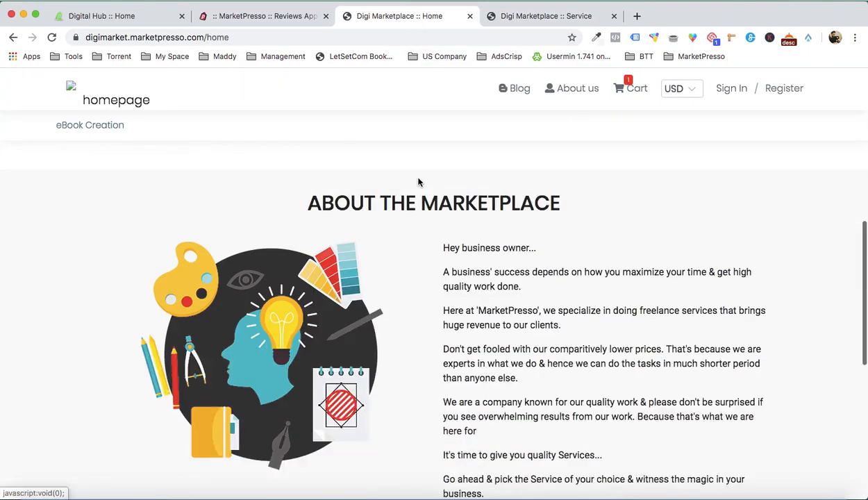
scroll(419, 182, up, 5)
scroll(418, 182, down, 1)
key(super+r)
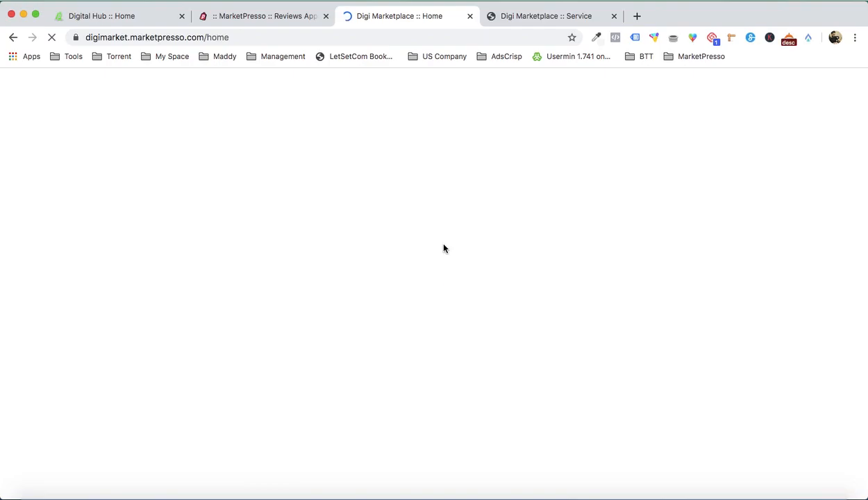
- Examine the Customer Testimonials section and the Ebook Cover Design card's rating on the reloaded home page
scroll(445, 248, down, 3)
scroll(445, 248, down, 4)
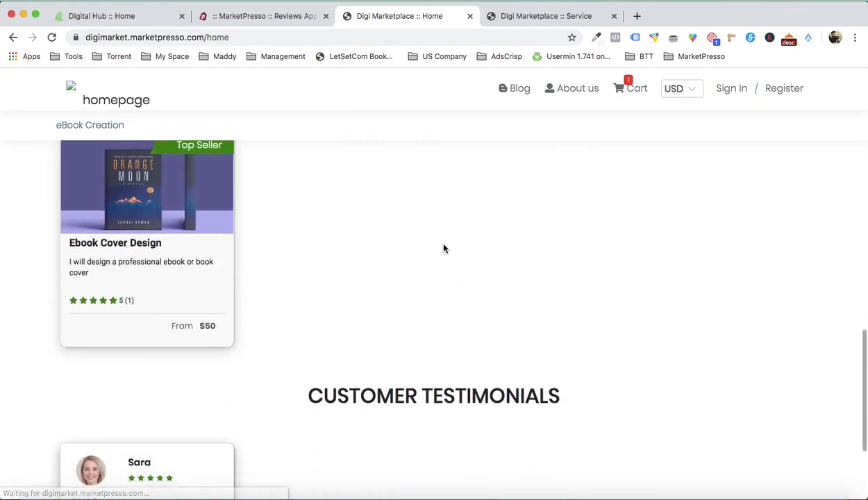
scroll(224, 328, up, 1)
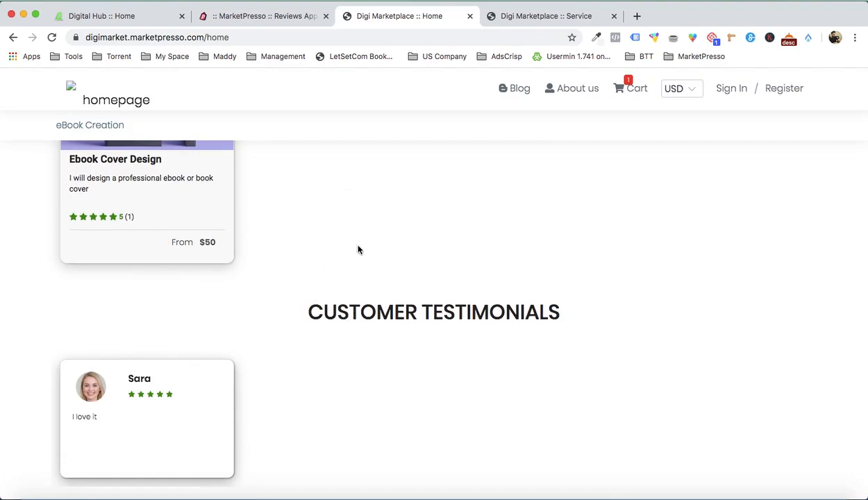
scroll(351, 173, up, 1)
scroll(320, 240, up, 2)
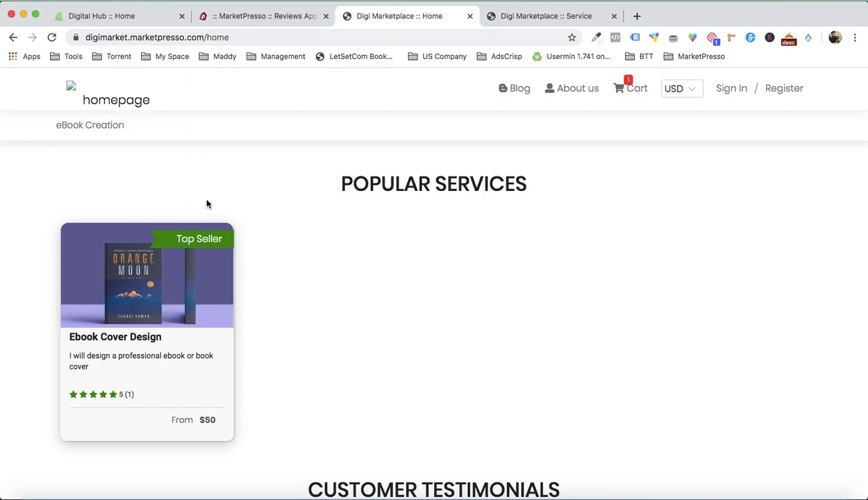
scroll(207, 203, down, 4)
scroll(138, 324, up, 2)
scroll(138, 325, up, 10)
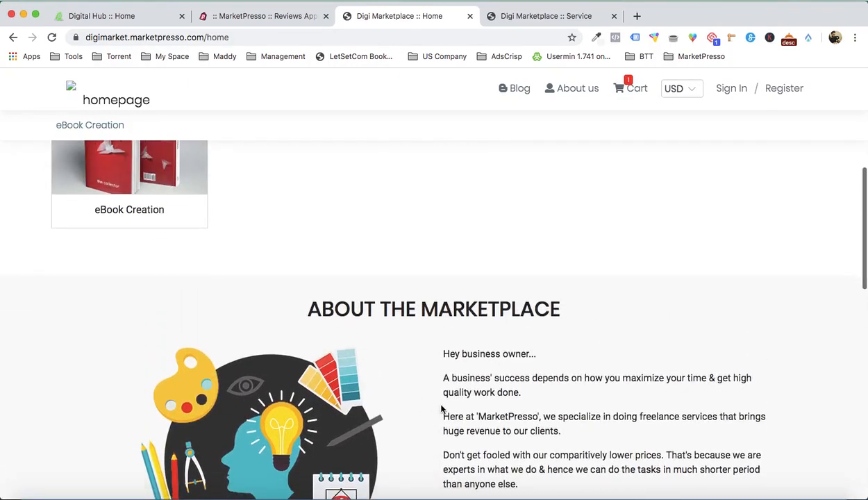
- Look over the Digi Marketplace home page and compare it with the Digital Hub site's banner and category menus
scroll(441, 410, up, 5)
scroll(442, 409, down, 1)
scroll(416, 347, up, 1)
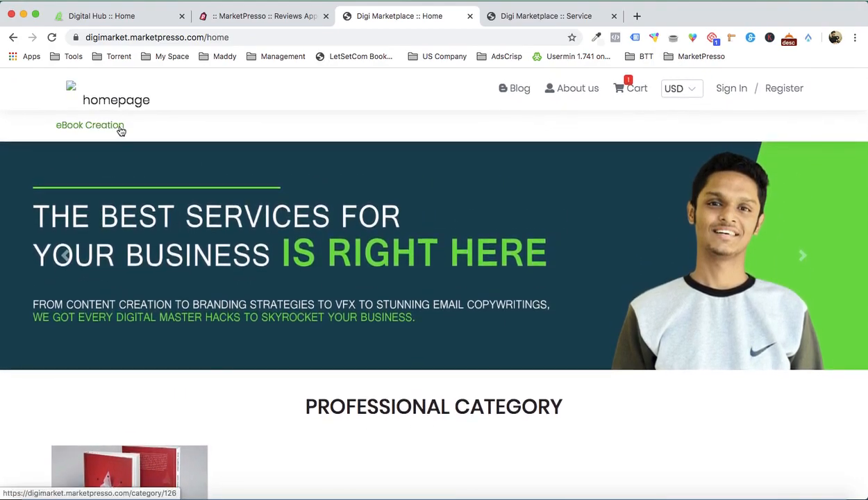
click(142, 15)
mouse_move(367, 195)
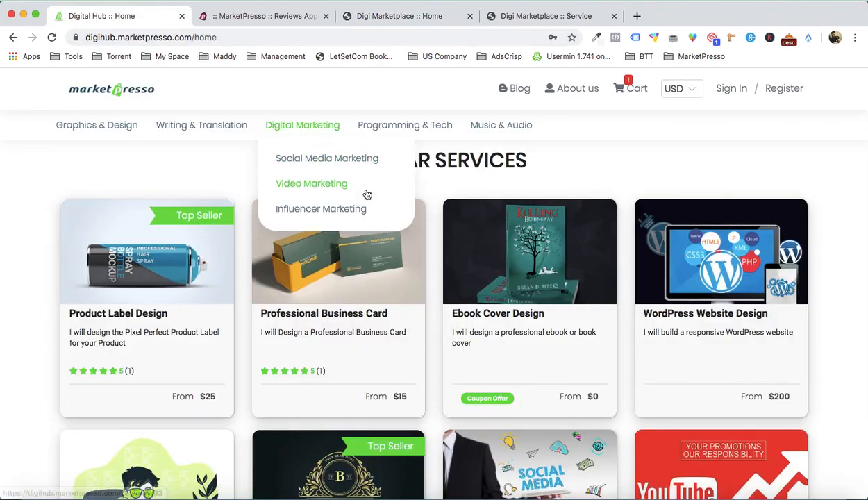
scroll(368, 194, up, 10)
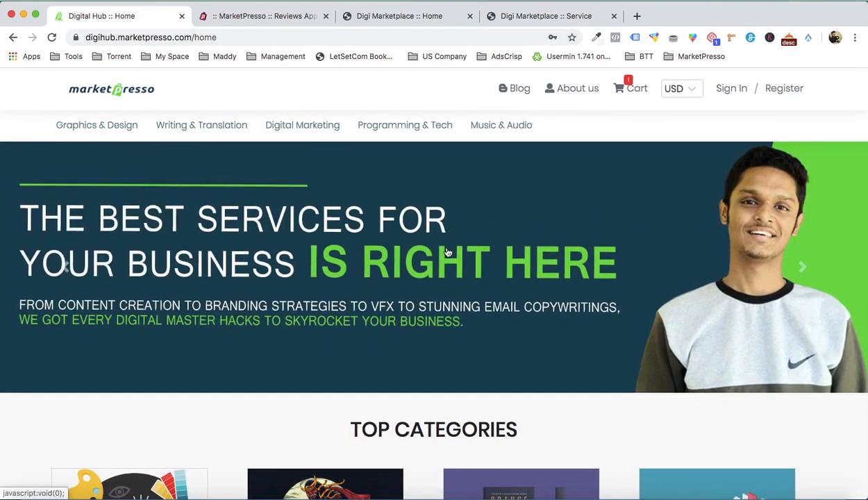
mouse_move(206, 140)
mouse_move(106, 128)
- Examine Digital Hub's Top Categories and About the Marketplace sections, and advance its Customer Testimonials carousel
scroll(257, 223, down, 5)
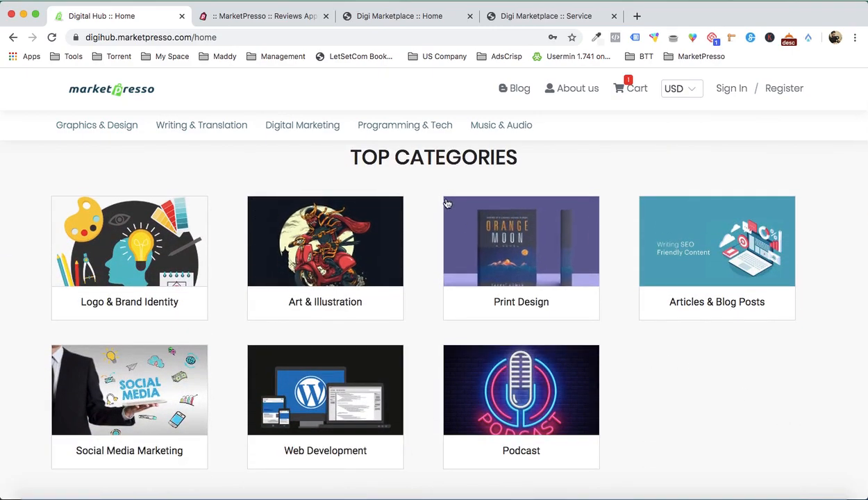
scroll(515, 359, down, 1)
scroll(515, 360, down, 3)
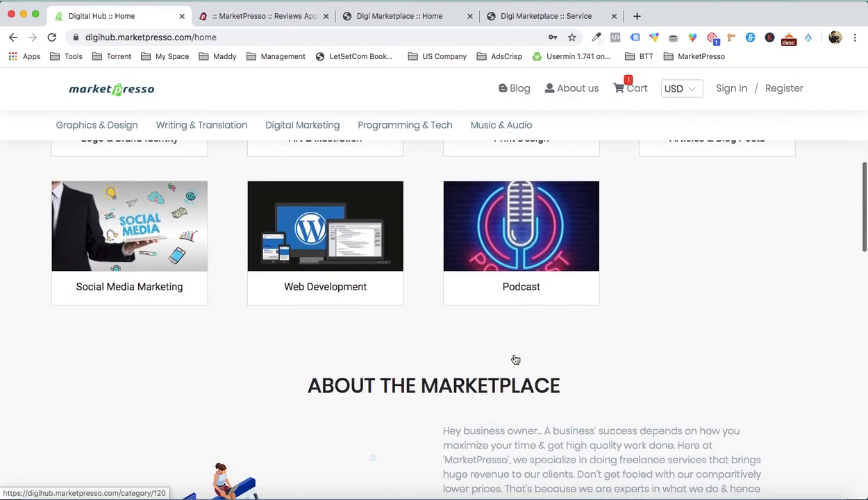
scroll(515, 358, down, 3)
scroll(514, 357, down, 5)
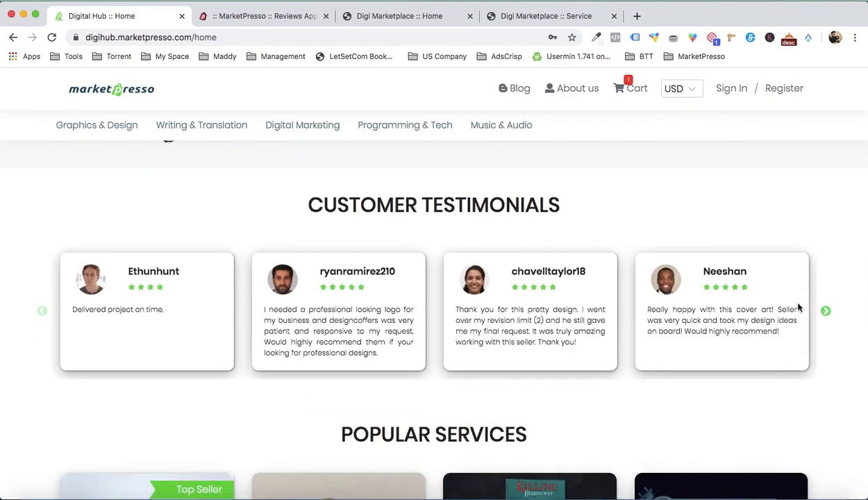
click(826, 313)
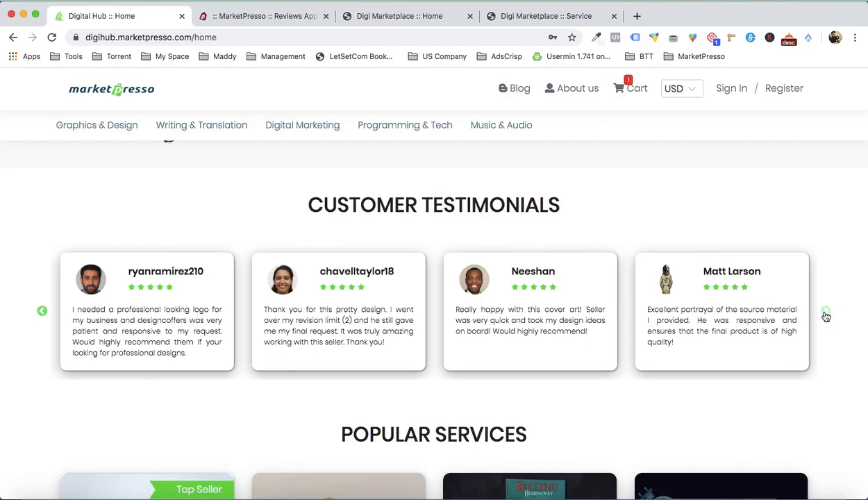
- Look through the service cards in Digital Hub's Popular Services section, down to the newsletter area
scroll(826, 316, down, 5)
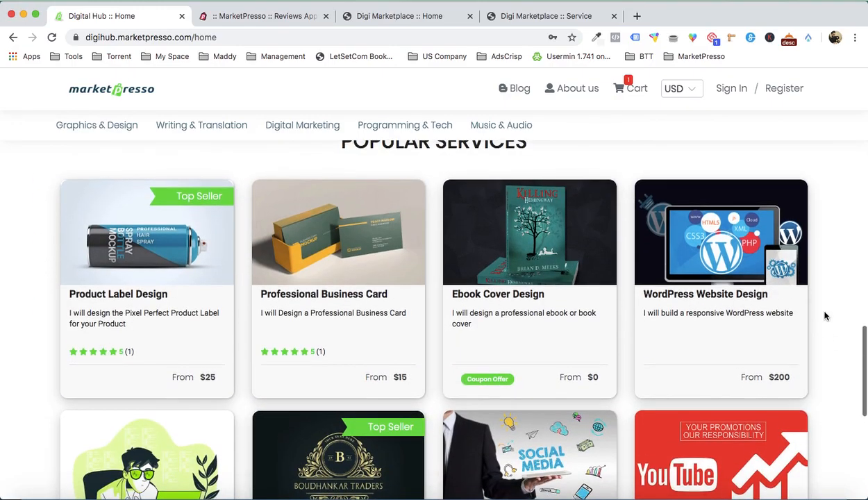
scroll(347, 292, up, 1)
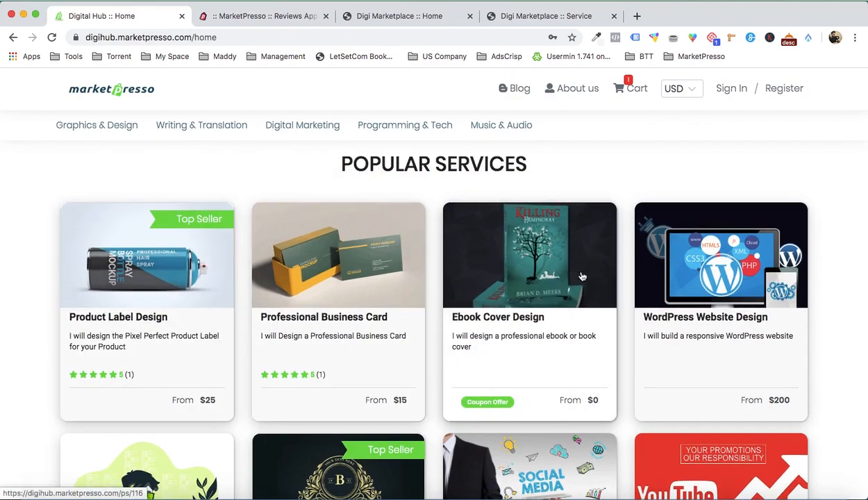
scroll(577, 278, down, 2)
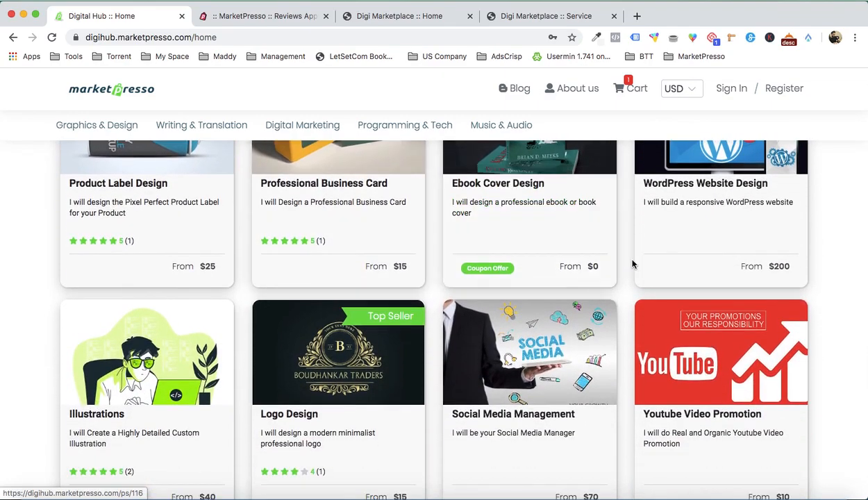
scroll(632, 262, down, 3)
scroll(566, 287, down, 2)
scroll(582, 286, up, 8)
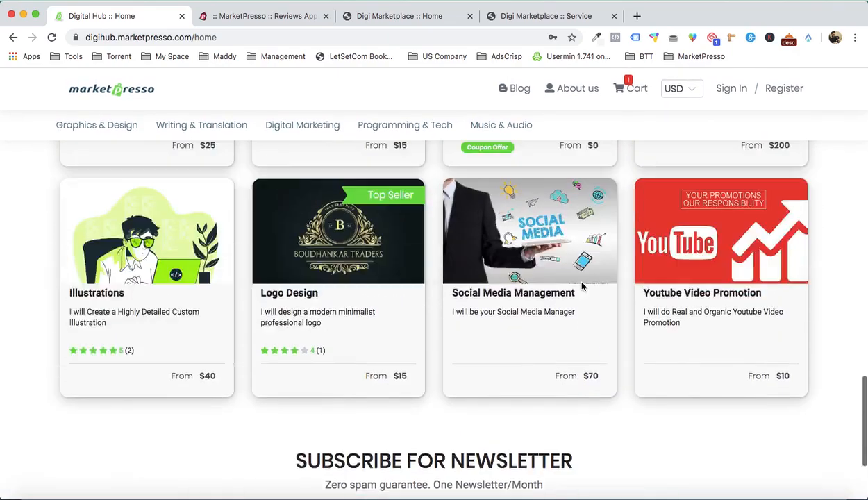
- Open the Blog management page in the MarketPresso admin, with a brief look back at the Digital Hub home page
click(298, 8)
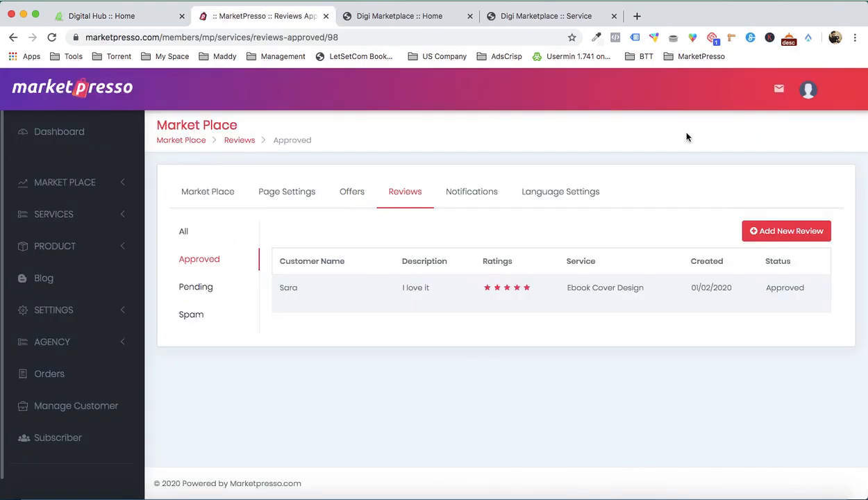
click(83, 275)
click(116, 16)
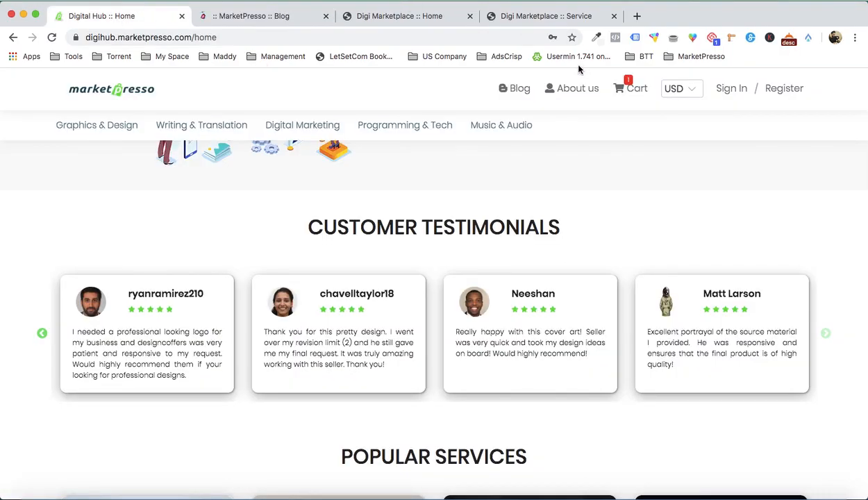
click(252, 19)
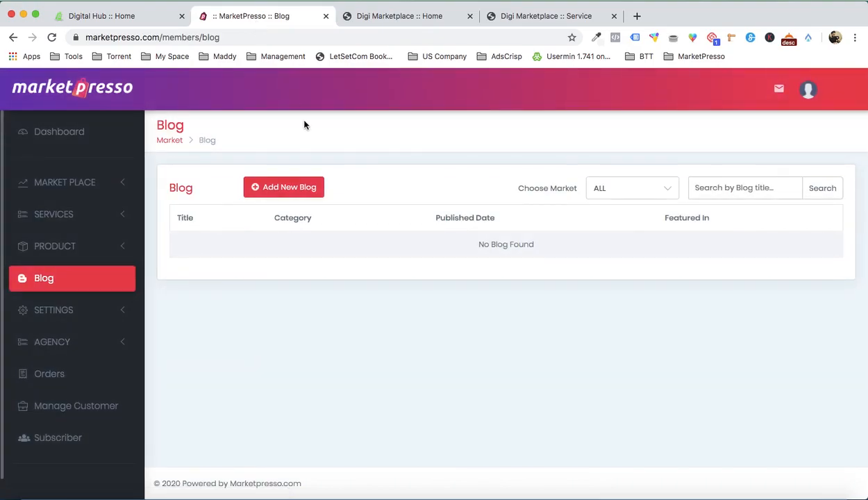
- Look over the Add Blog form's fields with Digi Marketplace as the selected marketplace, and close the form without saving
click(291, 186)
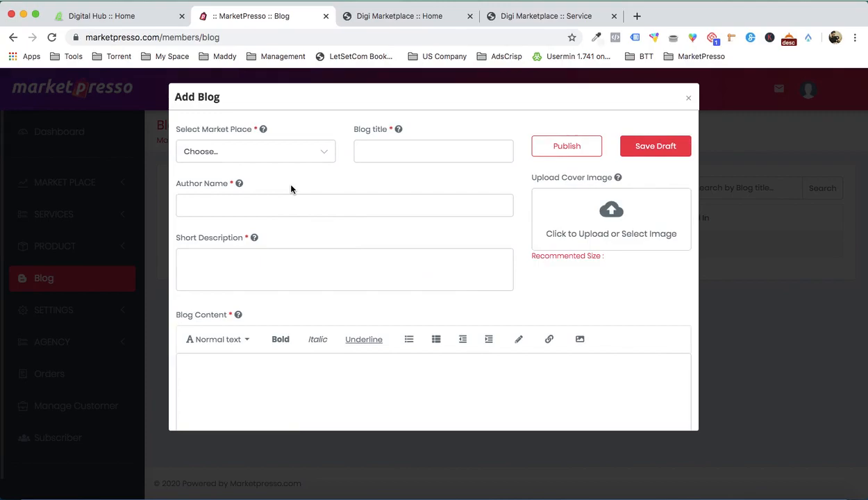
click(303, 160)
click(304, 184)
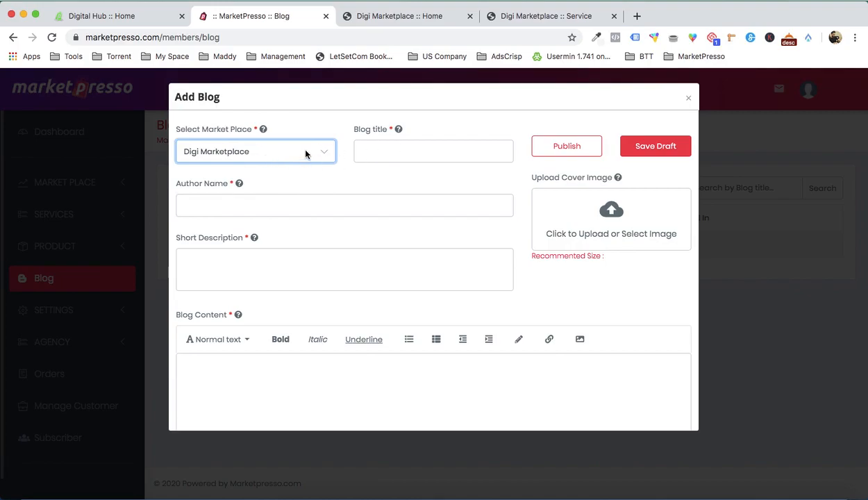
click(406, 160)
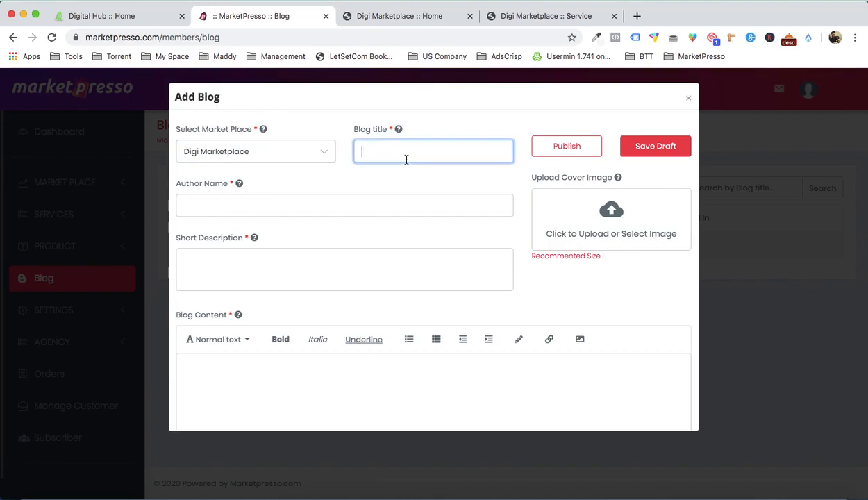
scroll(291, 213, down, 2)
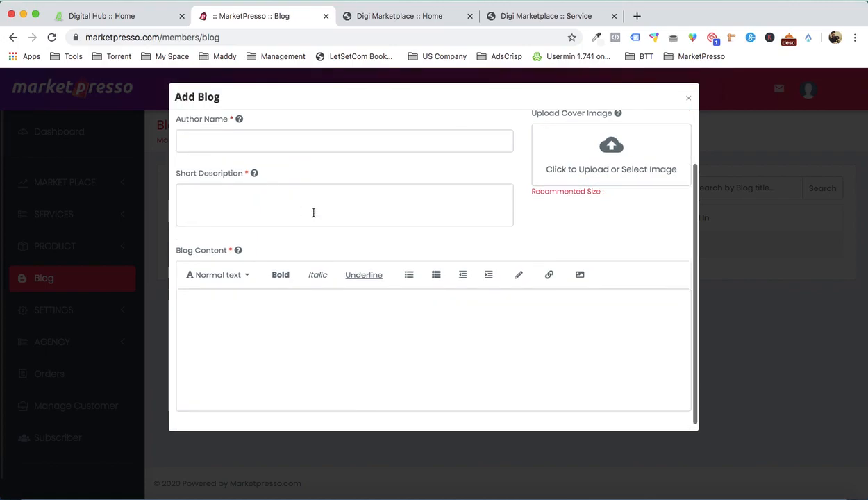
scroll(315, 323, up, 2)
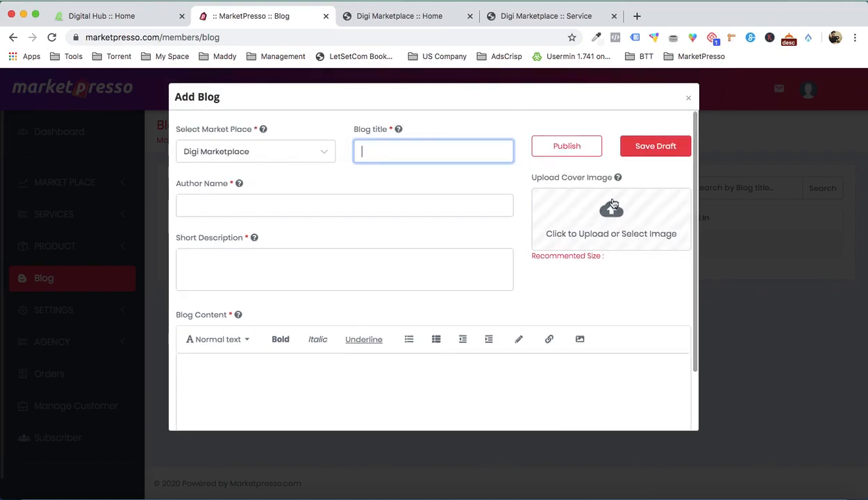
click(691, 101)
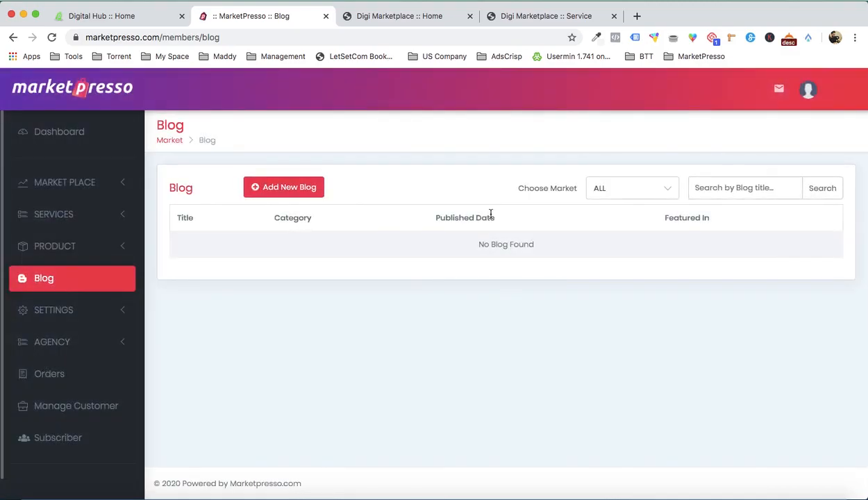
- Close the separate Ebook Cover Design service page and return to the Digi Marketplace home page
click(422, 19)
click(546, 19)
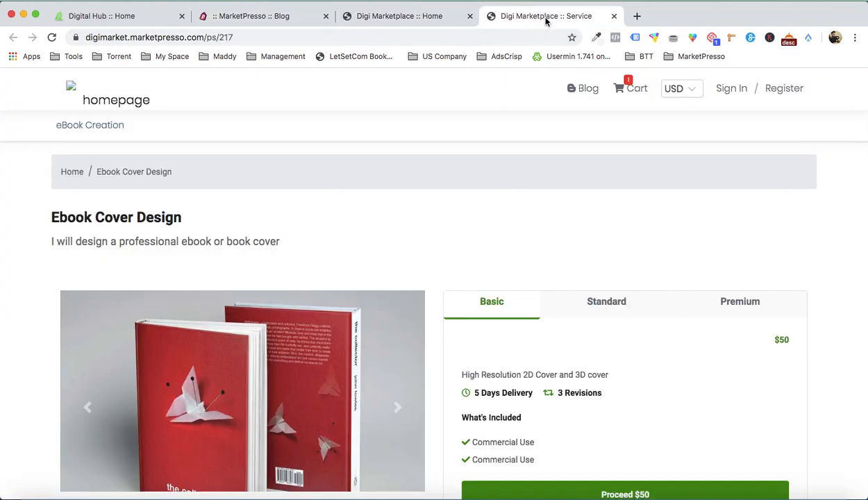
click(614, 16)
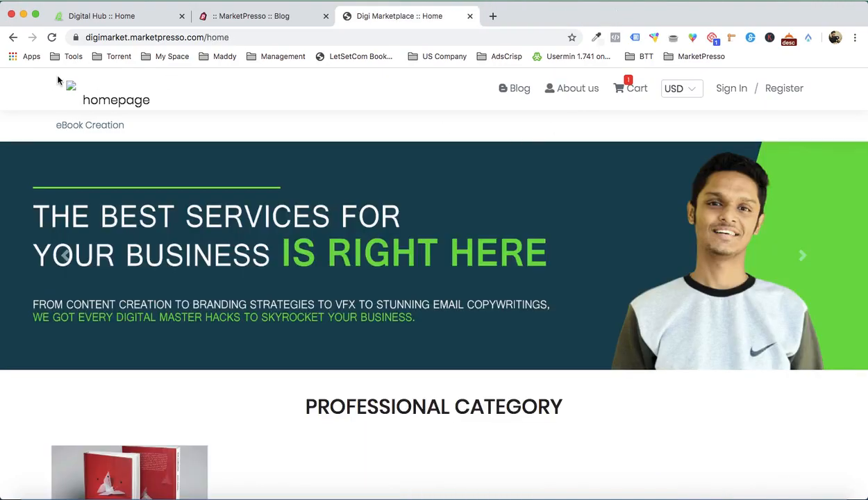
- Review the Digi Marketplace home page from the banner and Professional Category through to Popular Services
click(111, 91)
scroll(430, 228, down, 5)
scroll(430, 228, up, 3)
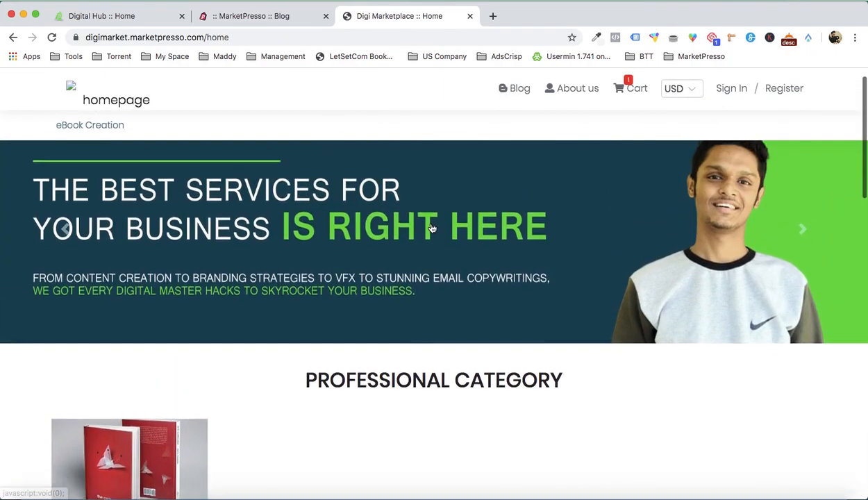
scroll(432, 228, down, 10)
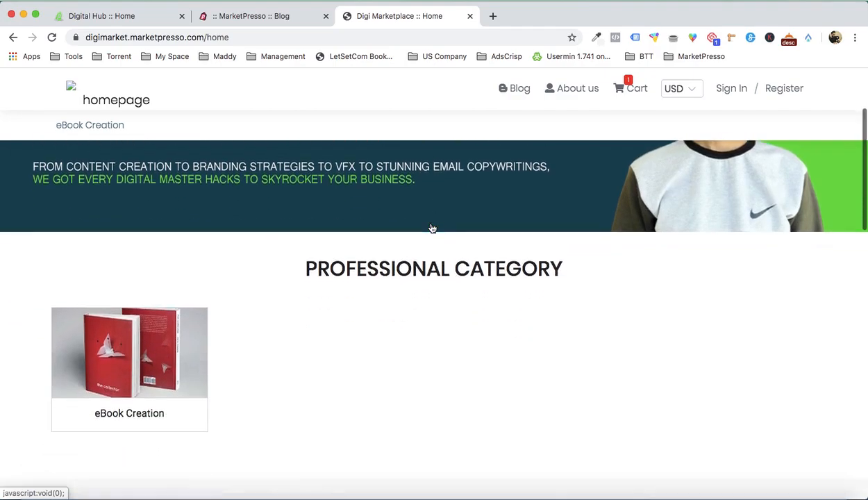
scroll(427, 310, down, 5)
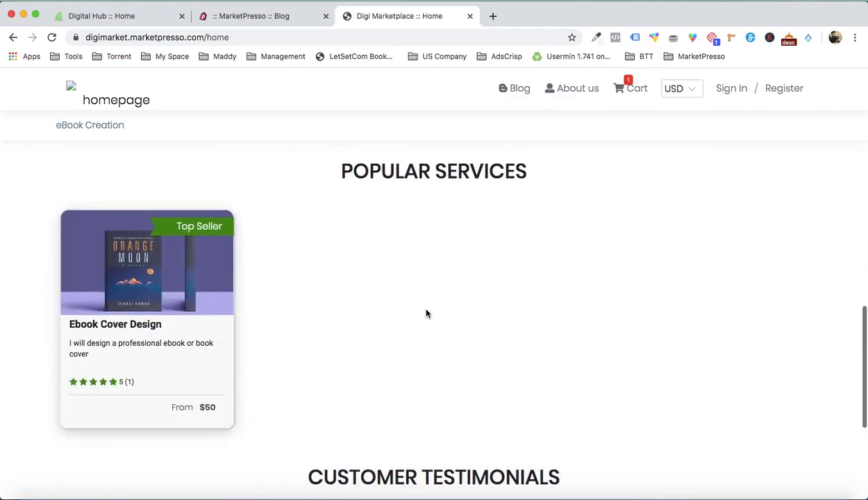
scroll(427, 310, up, 15)
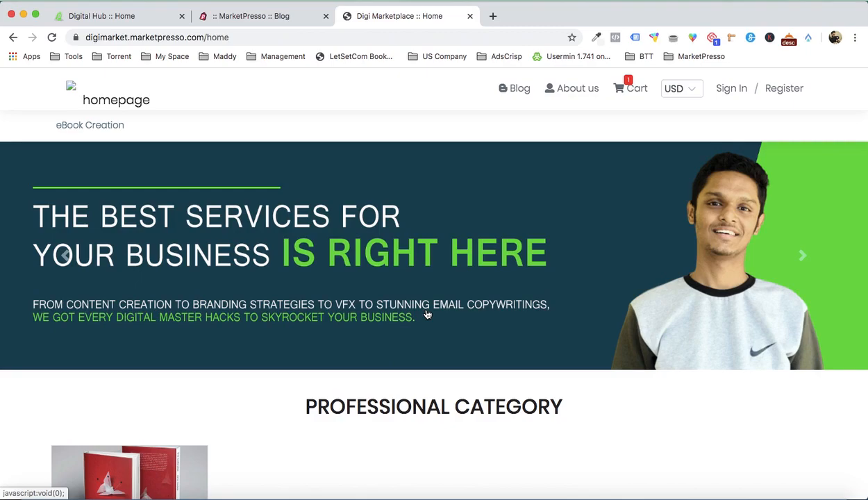
- Go back to the Digital Hub home page and view its testimonials, newsletter form, About section, categories and banner
click(132, 21)
scroll(323, 276, up, 2)
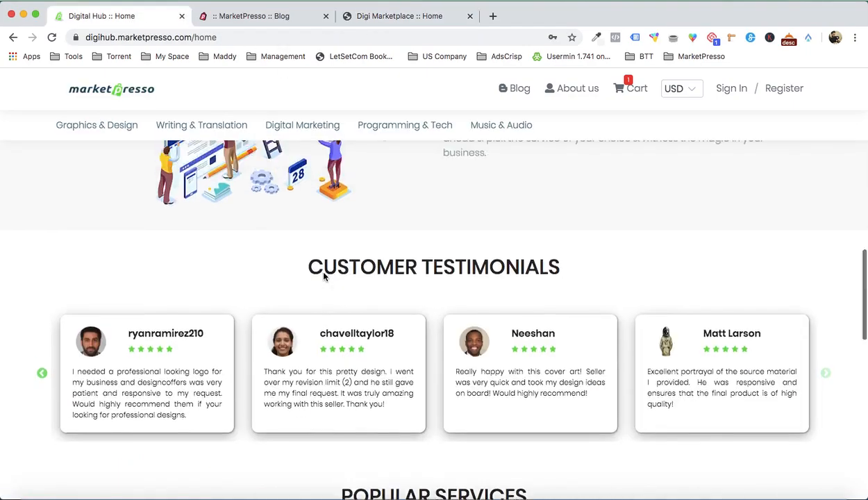
scroll(323, 276, down, 12)
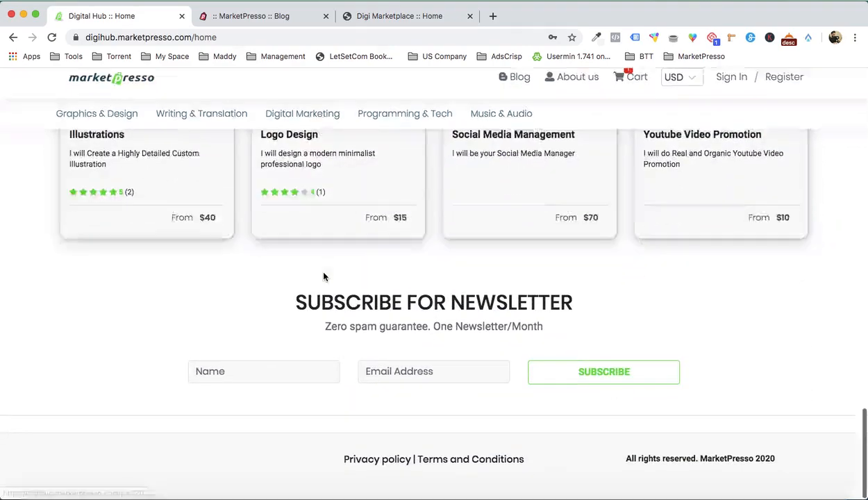
scroll(325, 277, up, 6)
scroll(324, 278, up, 8)
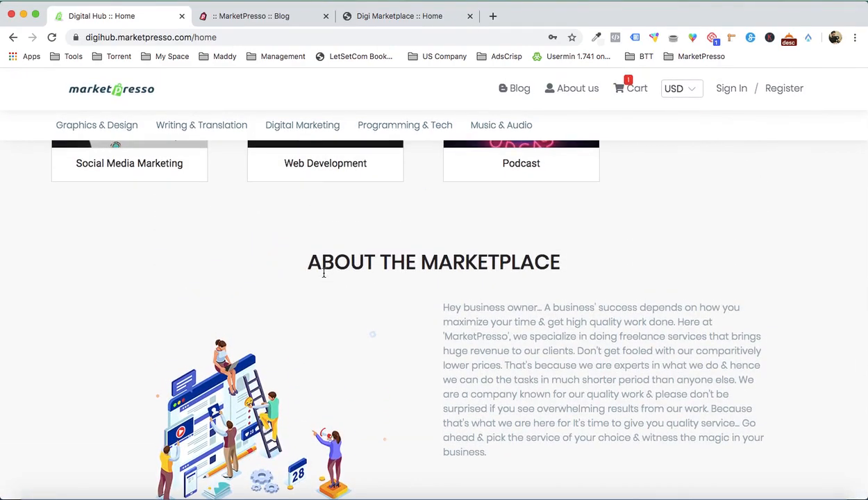
scroll(324, 273, up, 10)
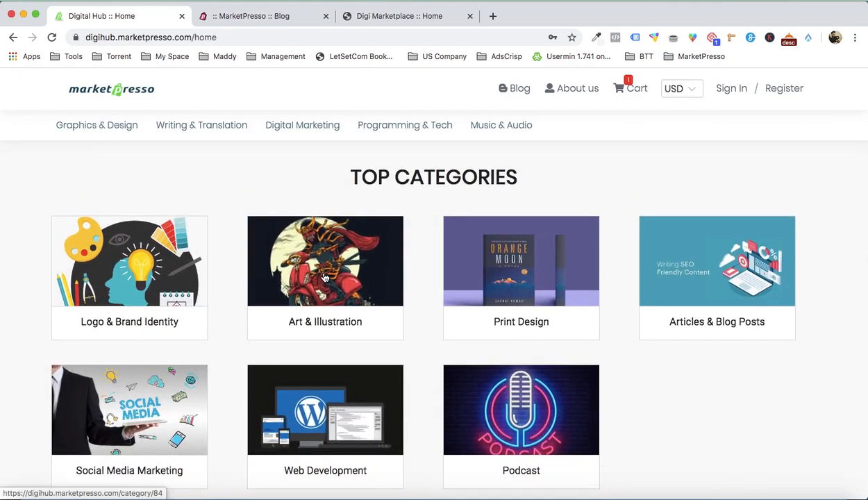
scroll(325, 278, up, 3)
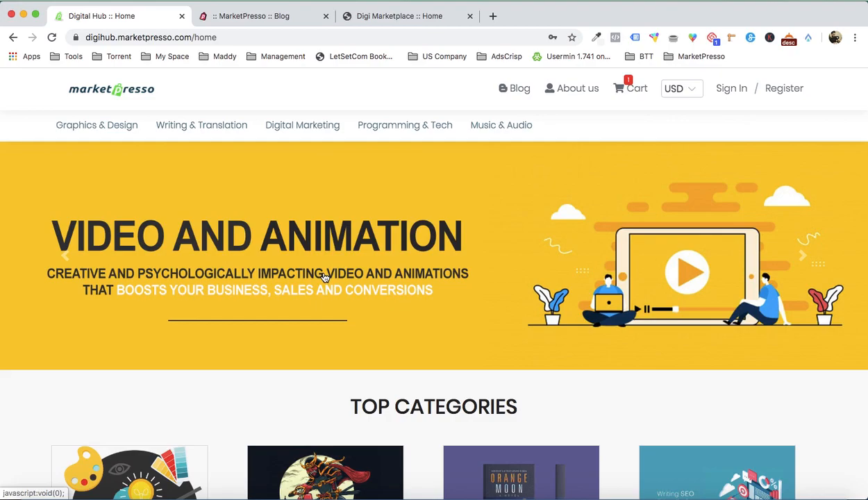
- Examine the overall Digital Hub home page layout once more, from the banner through the testimonials and back
scroll(454, 278, down, 5)
scroll(454, 277, up, 5)
scroll(466, 268, down, 5)
scroll(764, 351, down, 10)
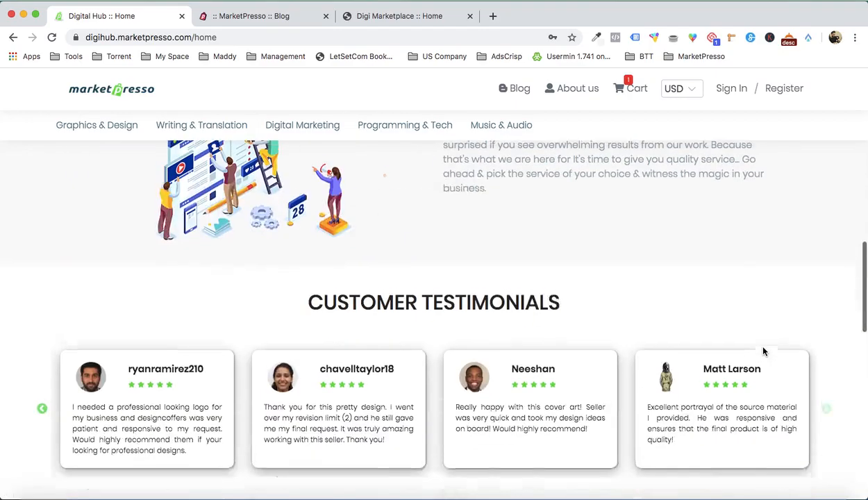
scroll(765, 353, down, 5)
scroll(762, 353, up, 15)
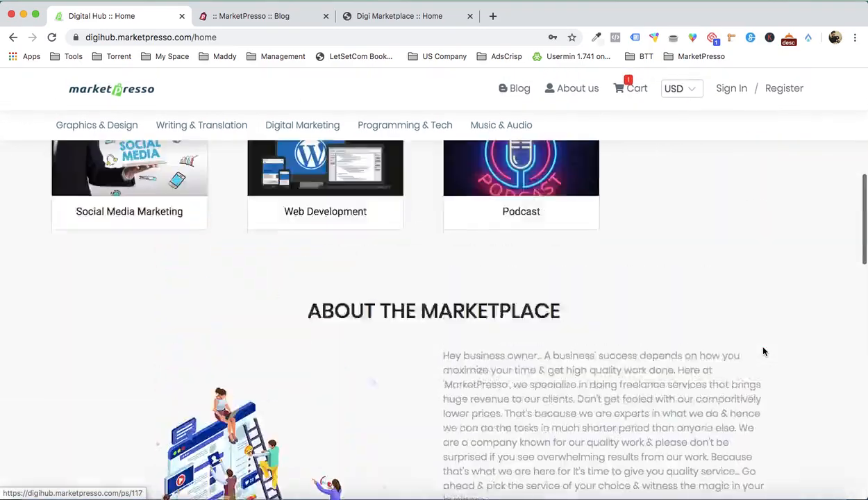
scroll(255, 233, down, 10)
scroll(254, 233, up, 10)
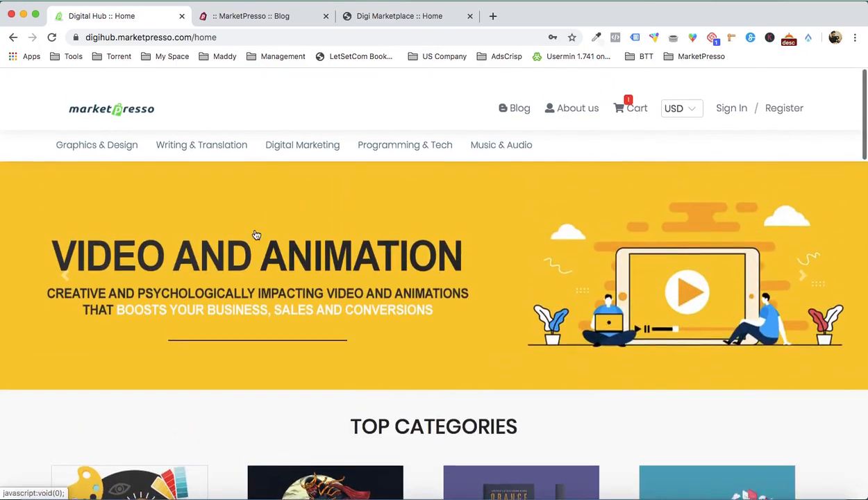
scroll(407, 307, down, 3)
scroll(407, 306, up, 3)
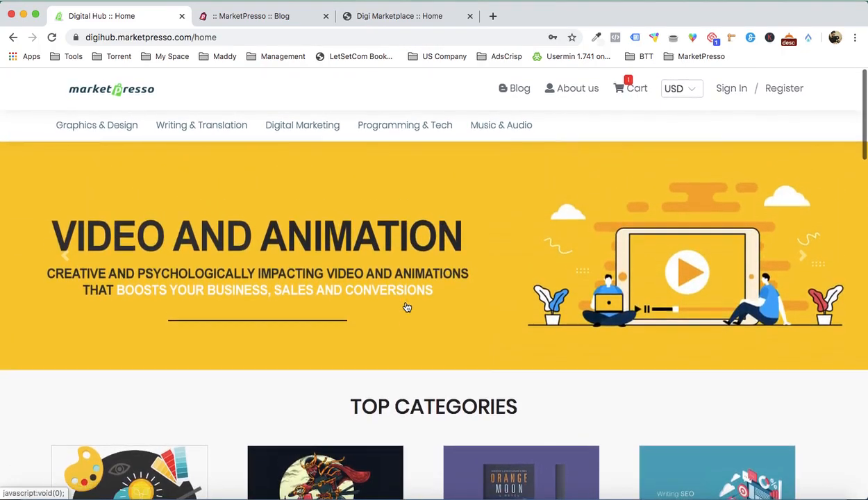